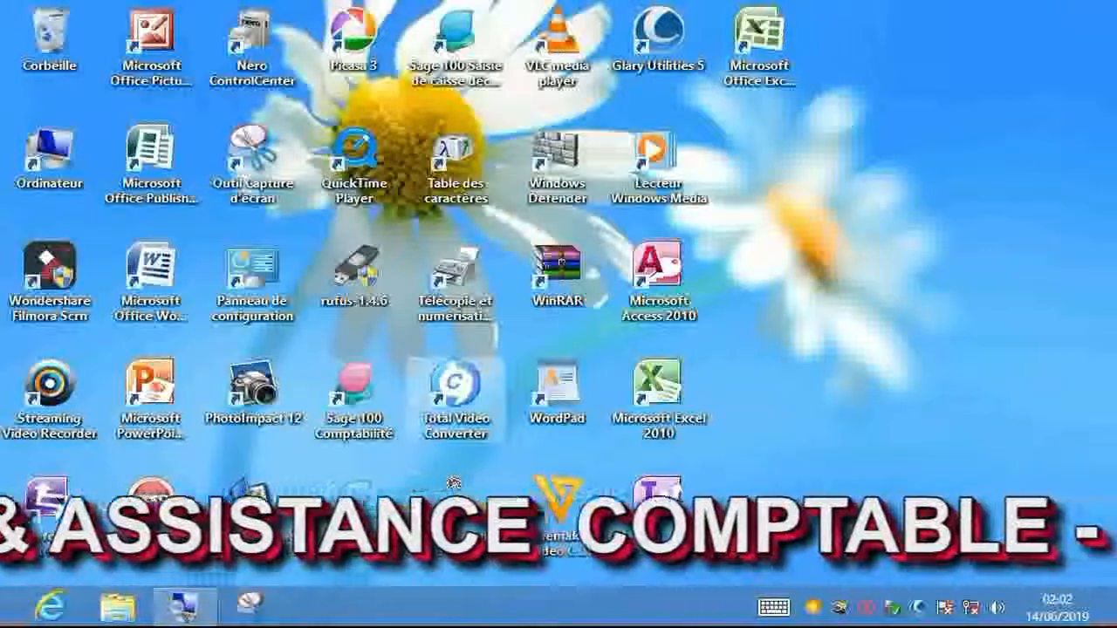
- Open the GESTION COMPTABLE company file from the Documents library via Ordinateur
double_click(50, 157)
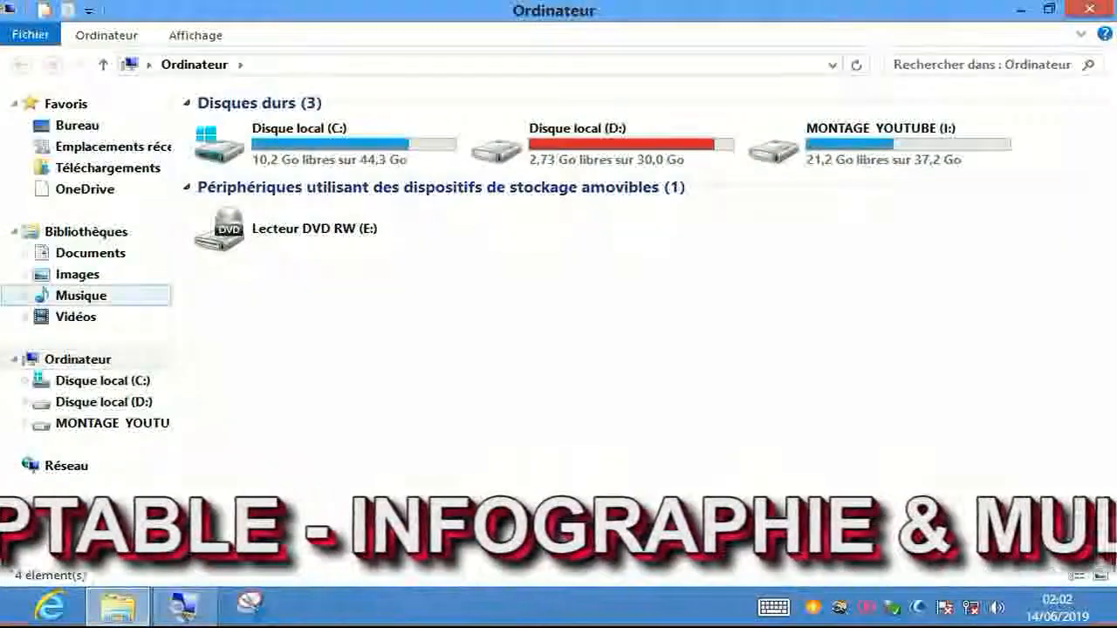
left_click(91, 253)
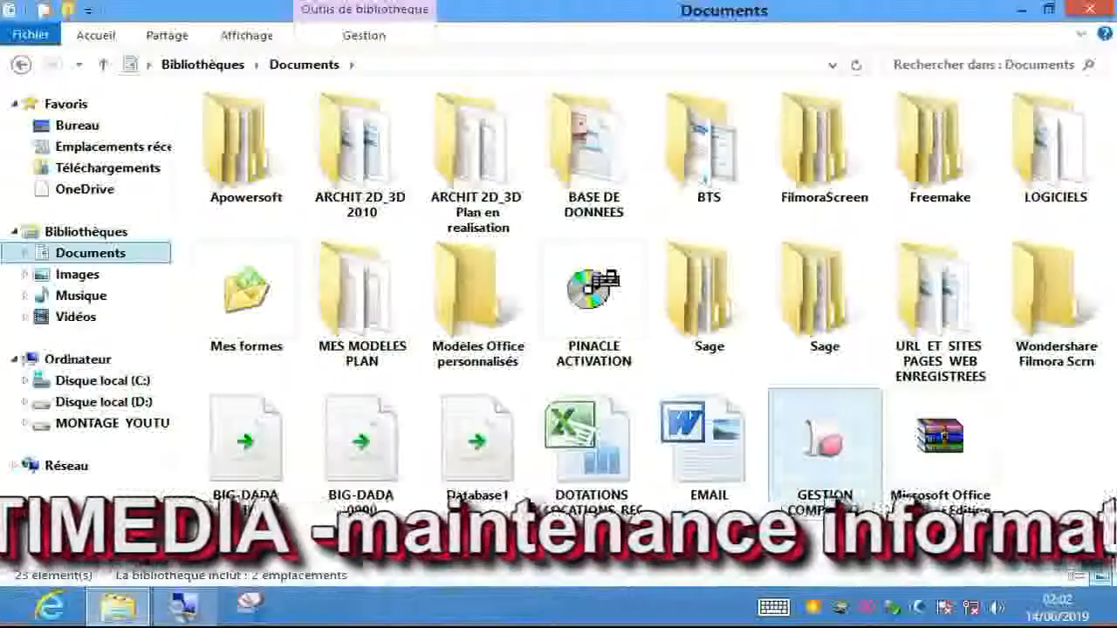
left_click(825, 445)
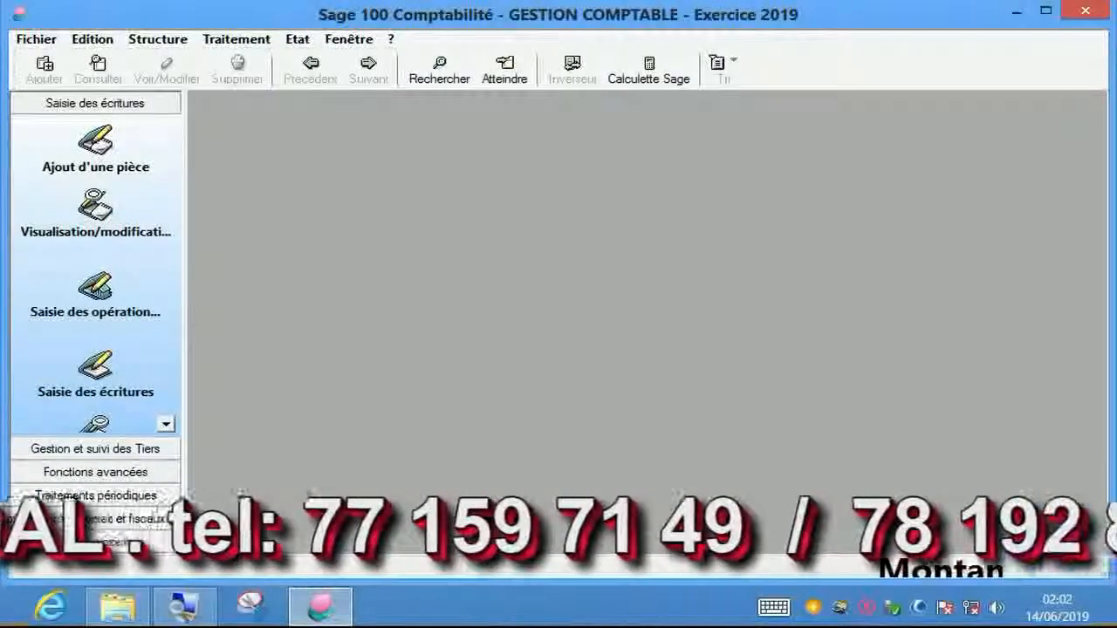
- Bring up the Fichier menu in the GESTION COMPTABLE company workspace
key("alt")
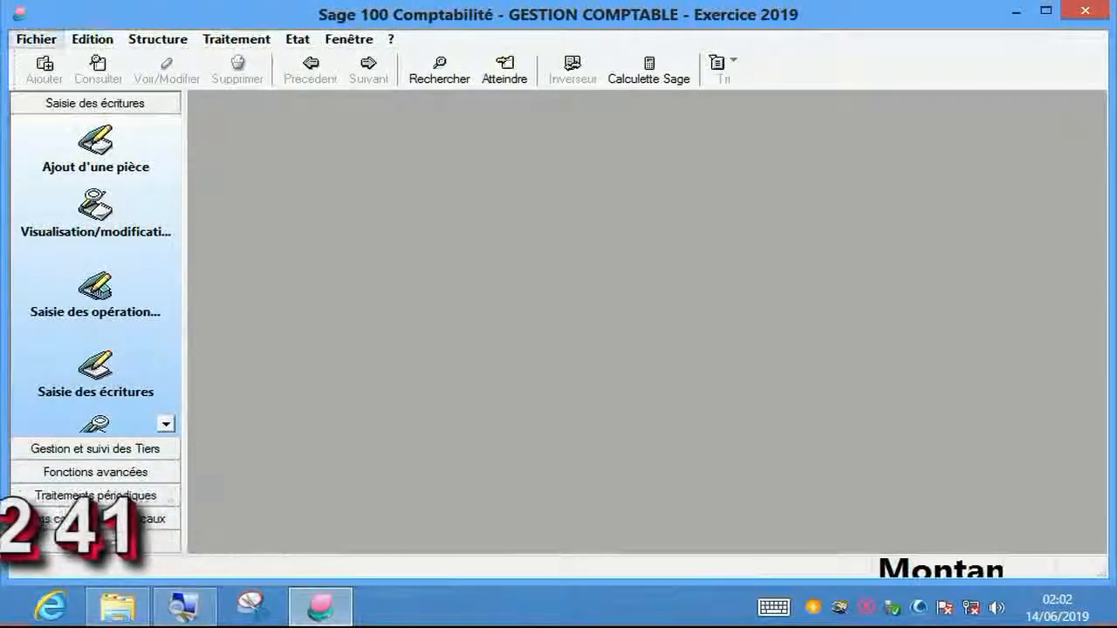
left_click(36, 39)
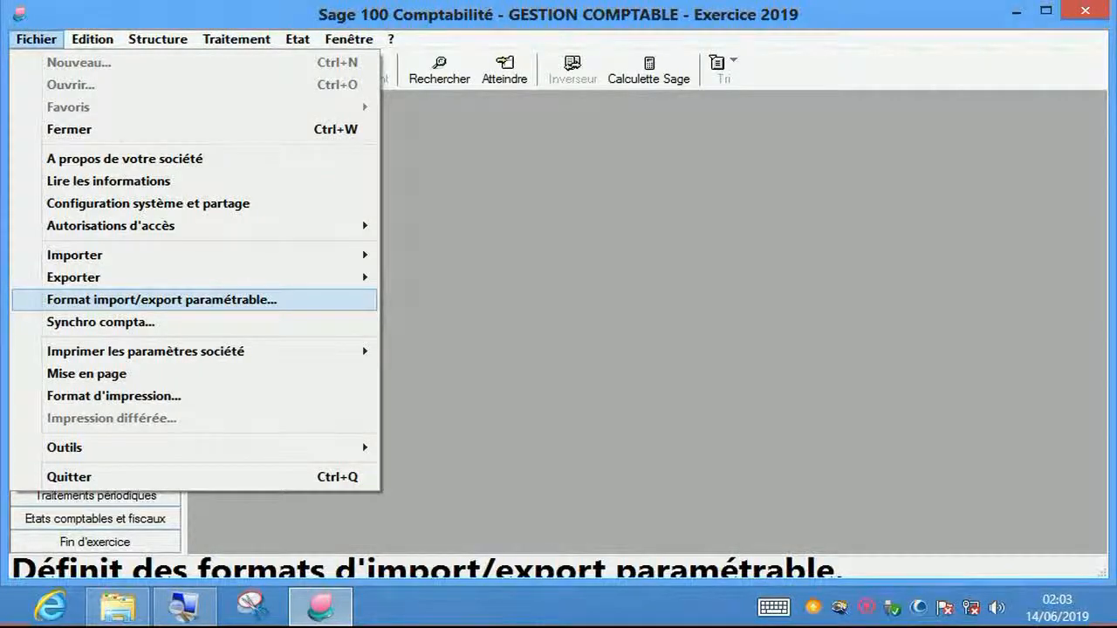
key("Escape")
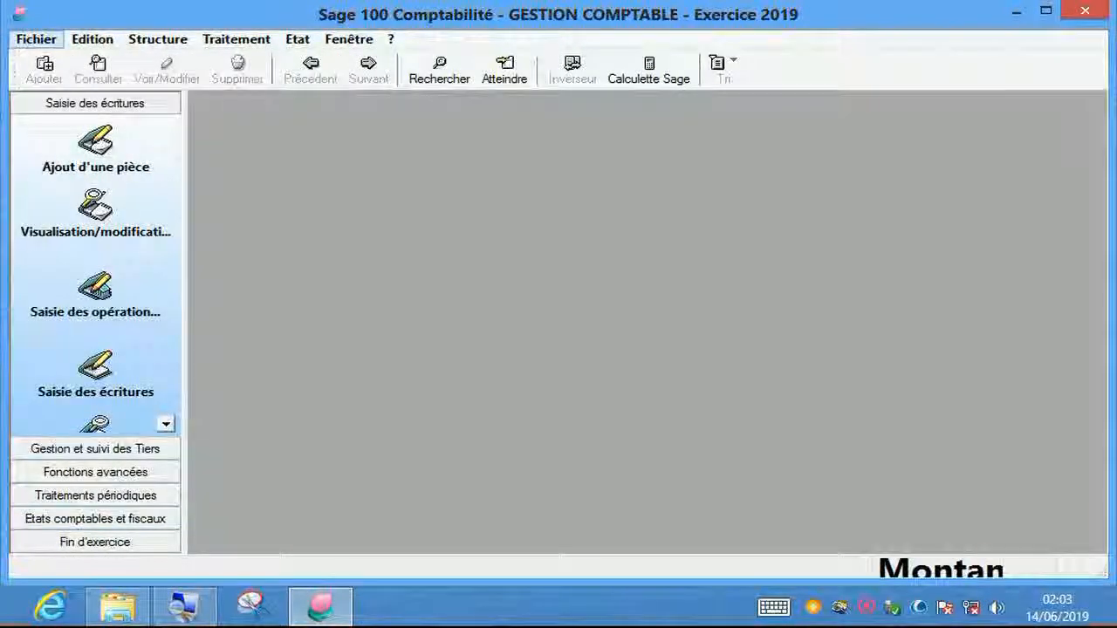
left_click(36, 39)
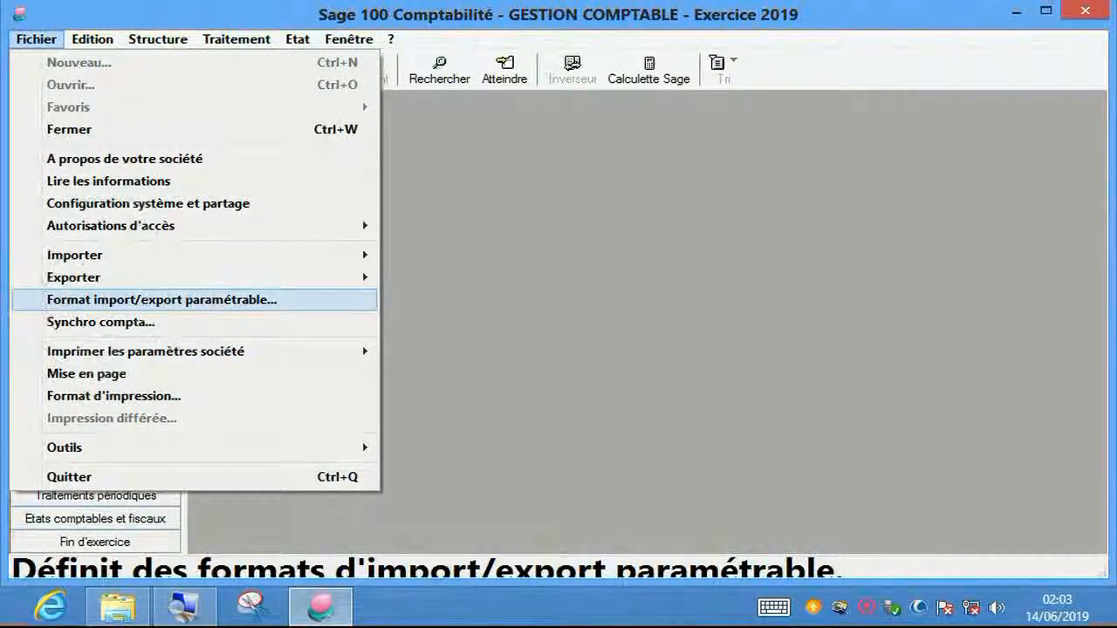
- Choose Format import/export paramétrable and start a new format with Nouveau
left_click(161, 300)
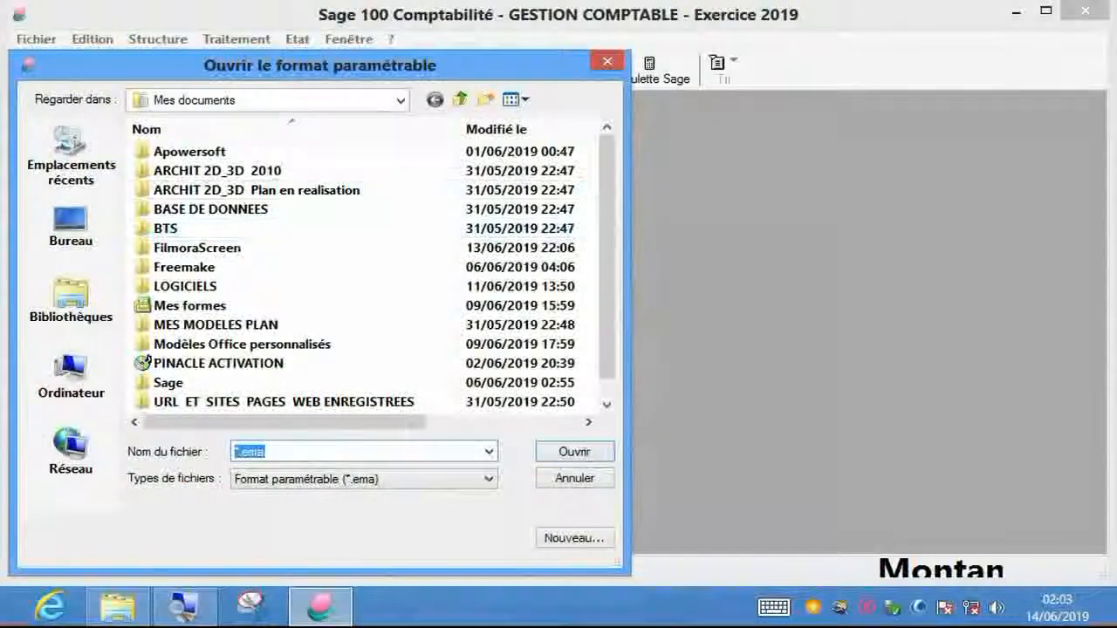
left_click_drag(336, 66, 608, 33)
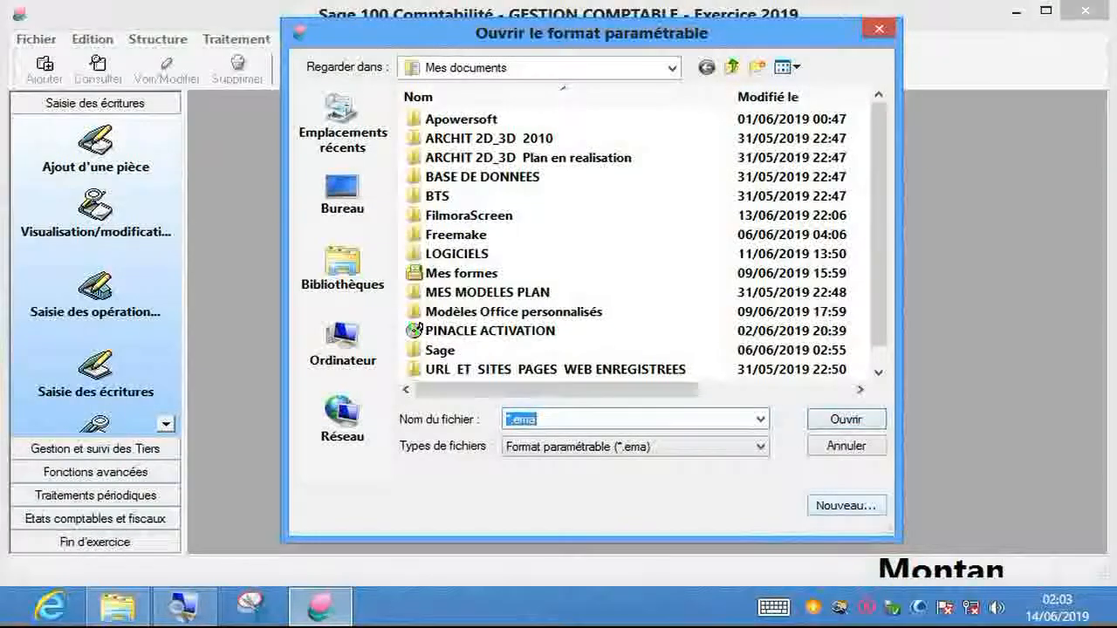
left_click(846, 506)
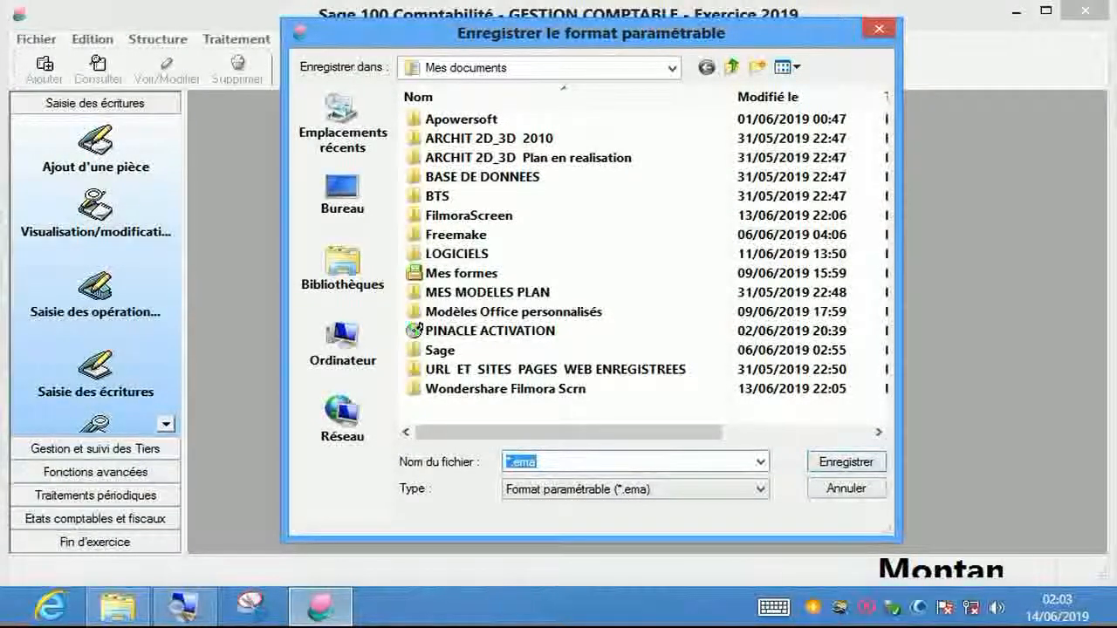
- Name the new format file COMPTES.ema and save it in Mes documents
left_click(510, 463)
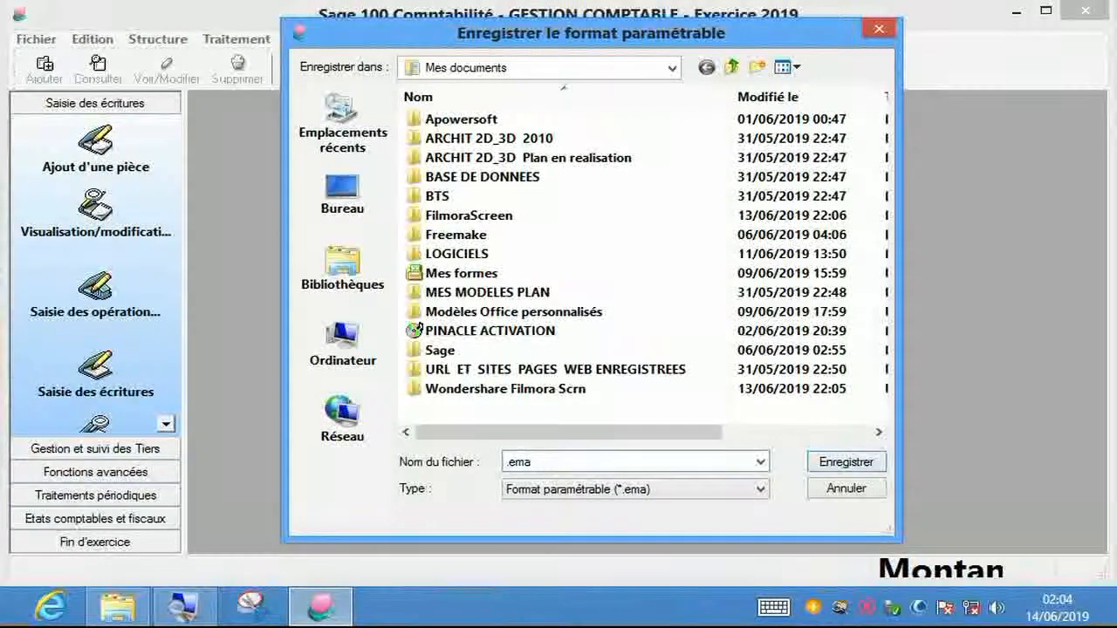
type("COMP")
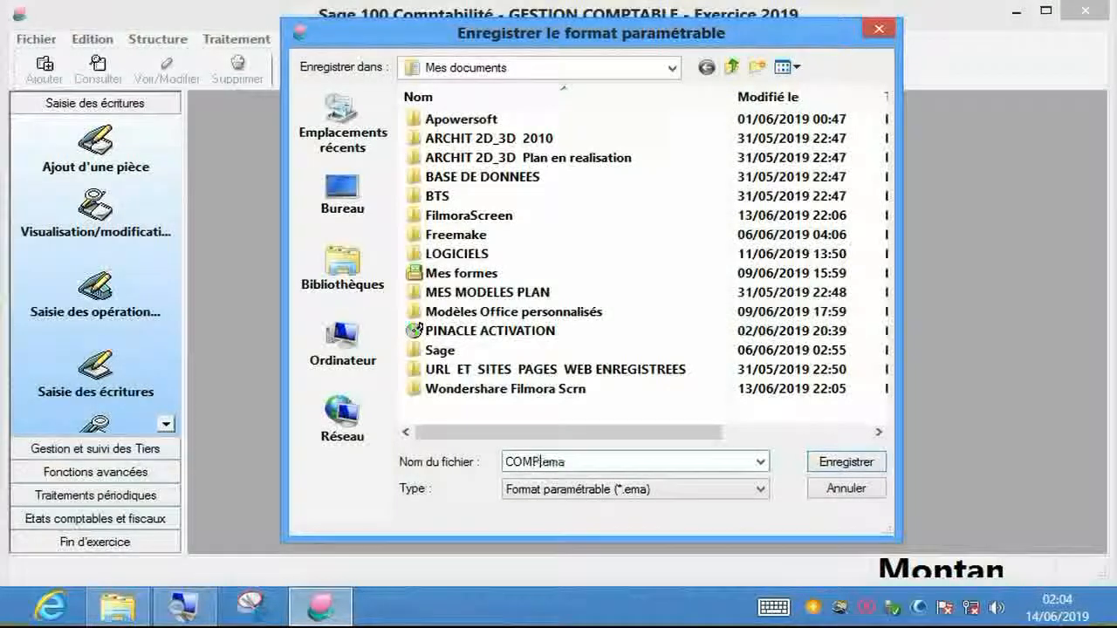
type("TES")
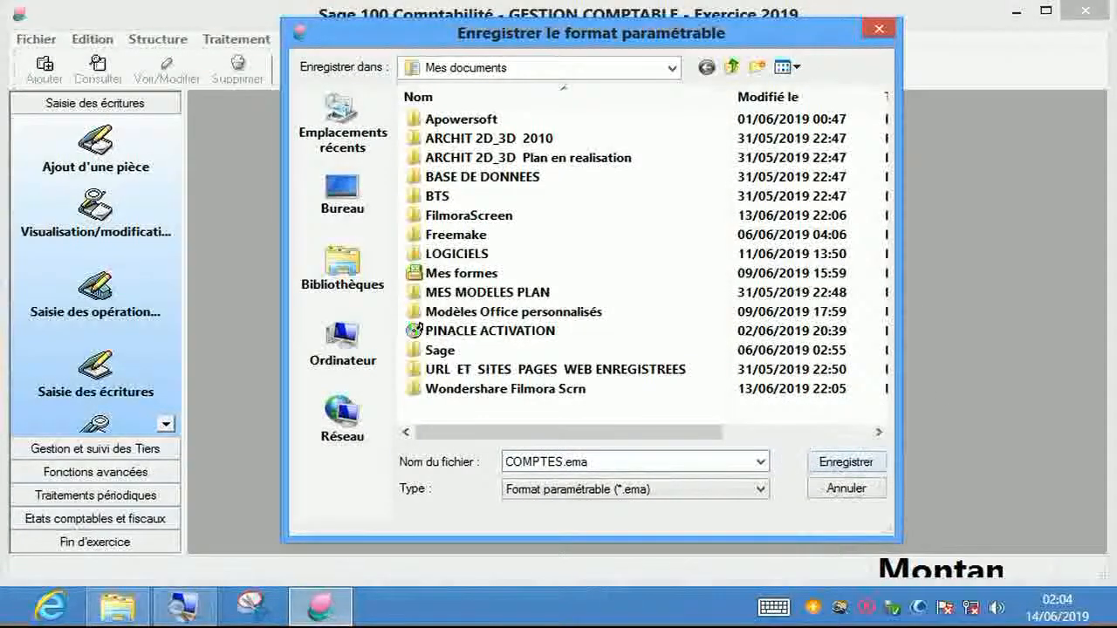
left_click(846, 462)
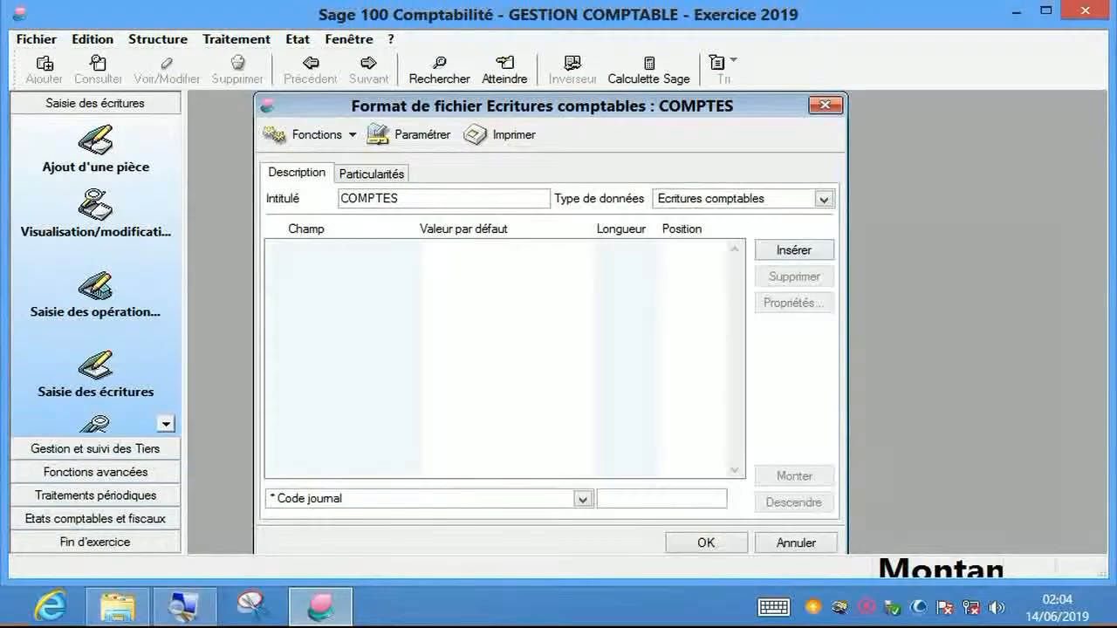
- Set the COMPTES format's Type de données to Comptes généraux/analytiques
left_click_drag(523, 106, 575, 103)
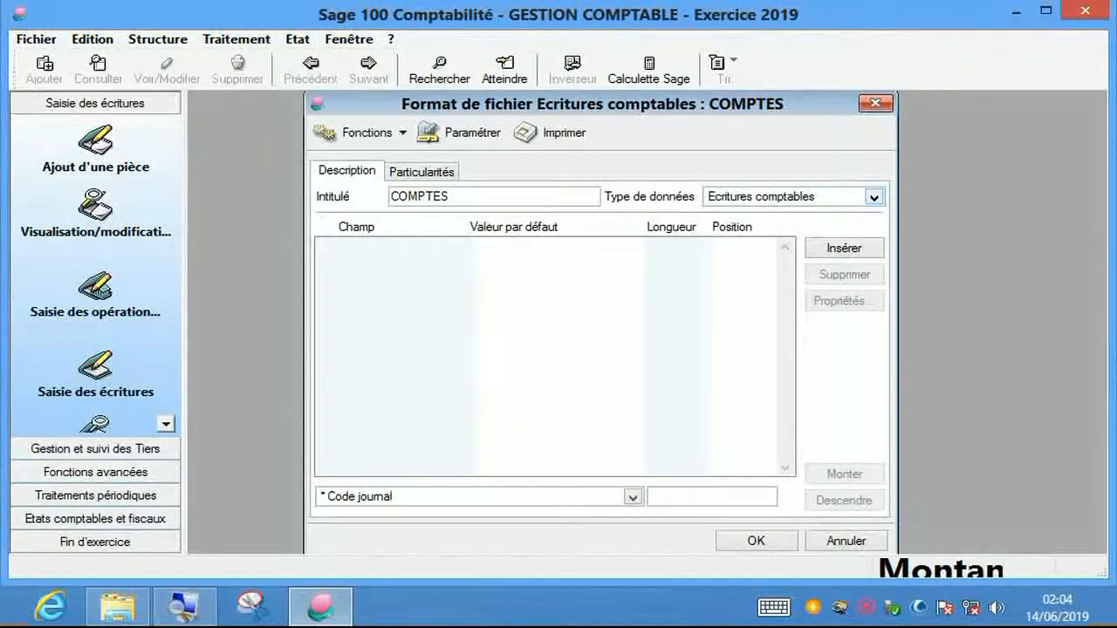
left_click(874, 197)
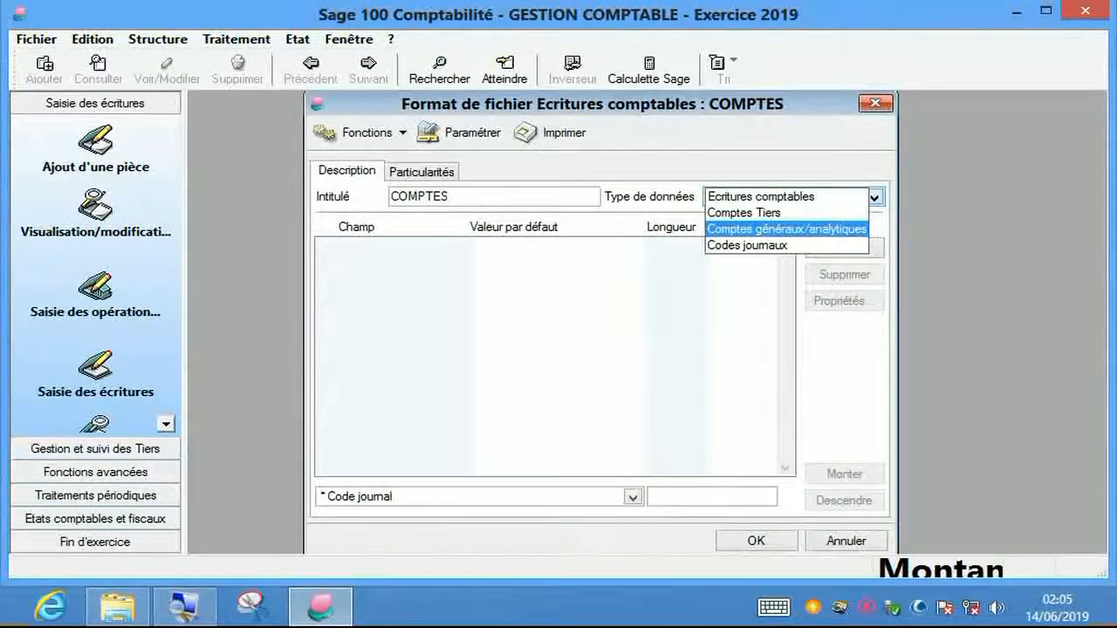
key("Return")
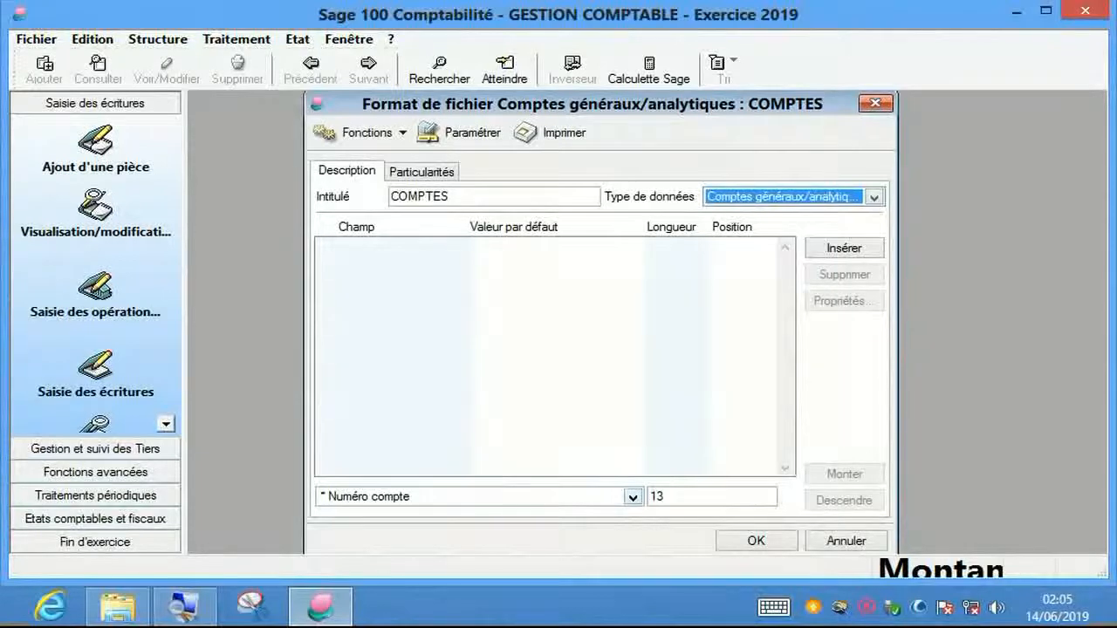
left_click(633, 497)
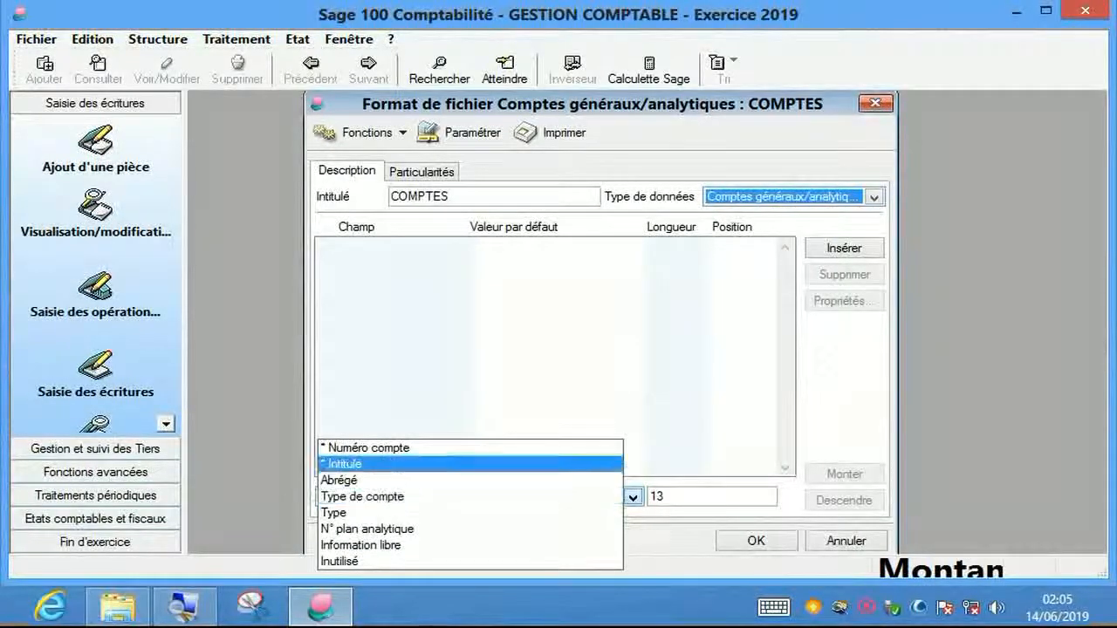
- Insert the Numéro compte field (length 13, position 1) into the layout
left_click(369, 447)
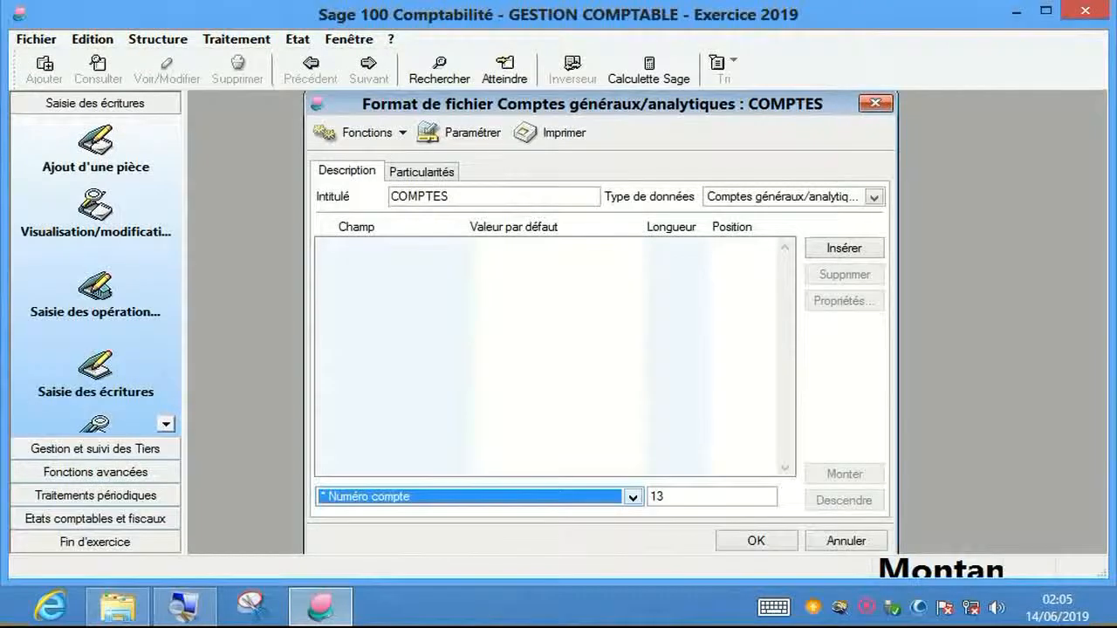
left_click(633, 497)
key("Down")
key("Down")
key("Down")
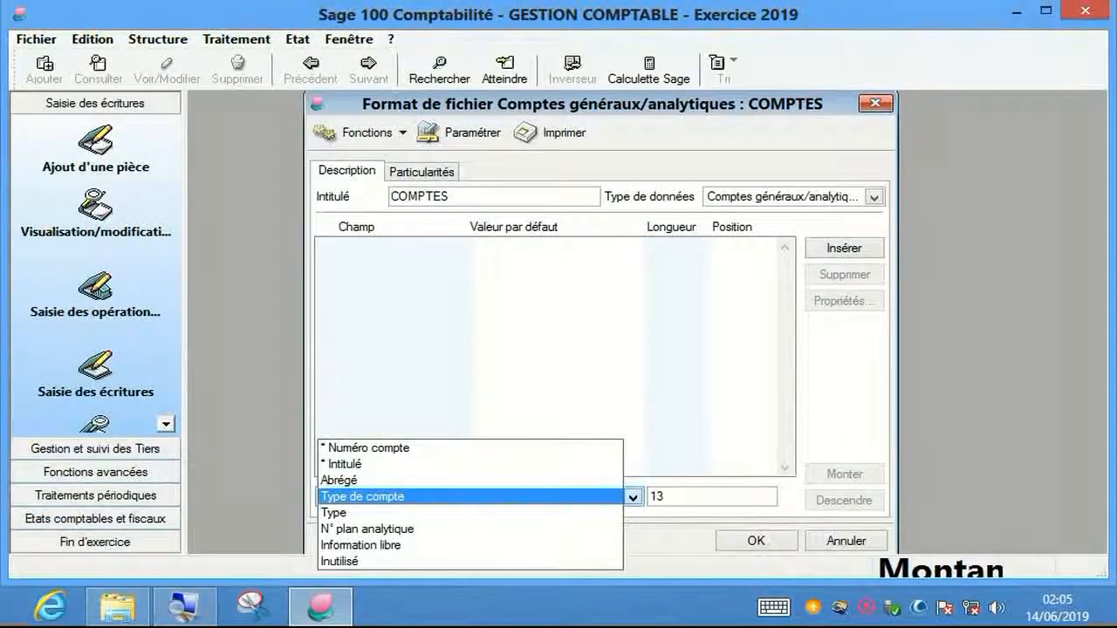
key("Up")
key("Up")
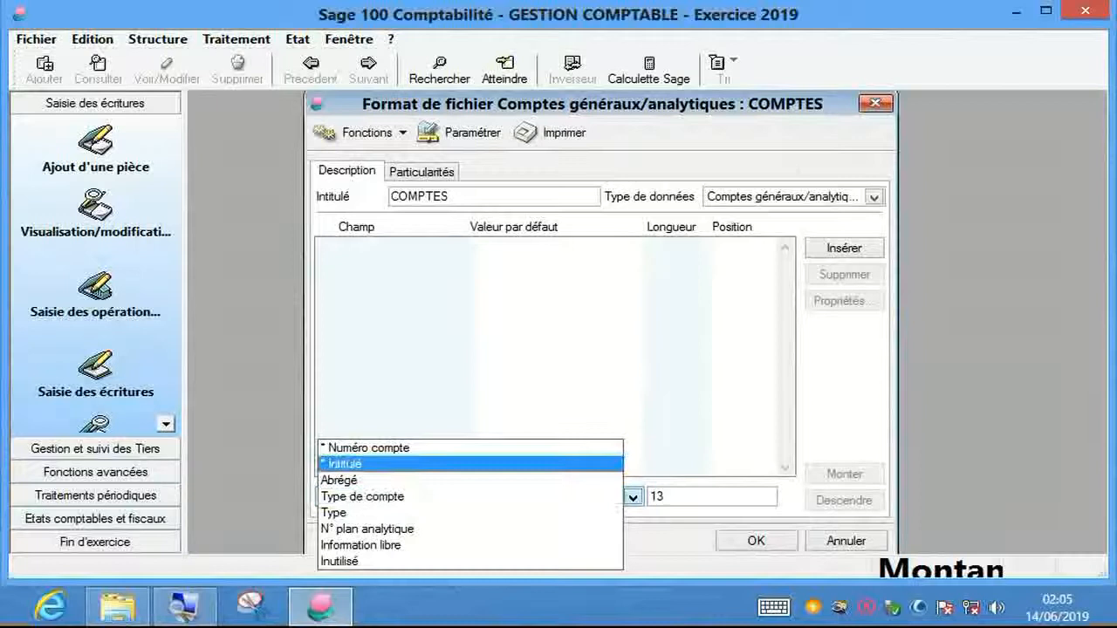
key("Up")
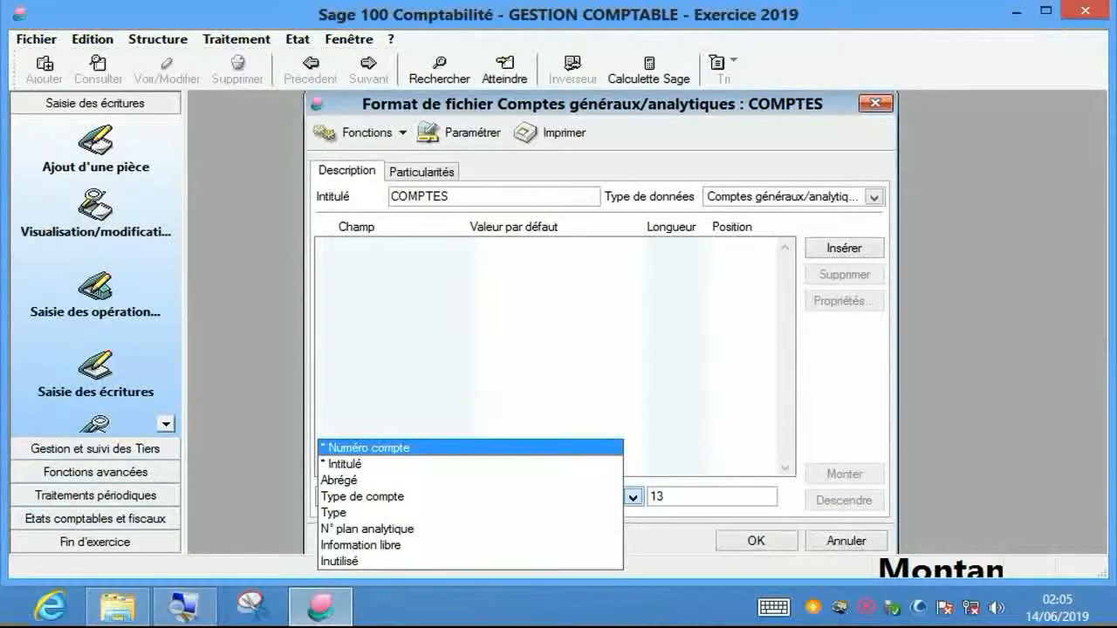
key("Return")
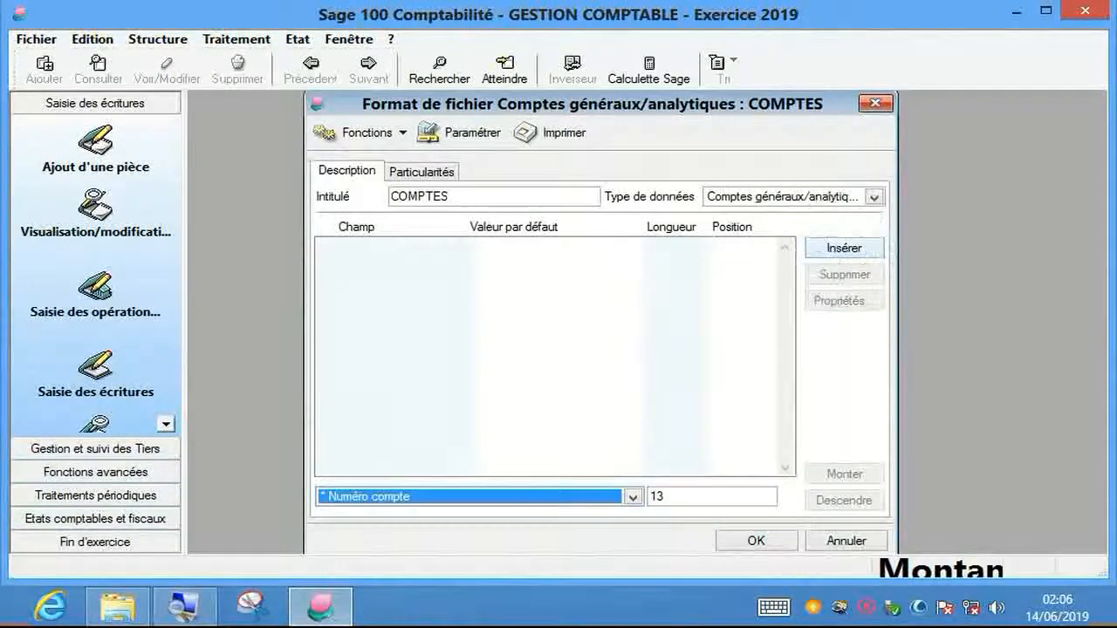
left_click(854, 251)
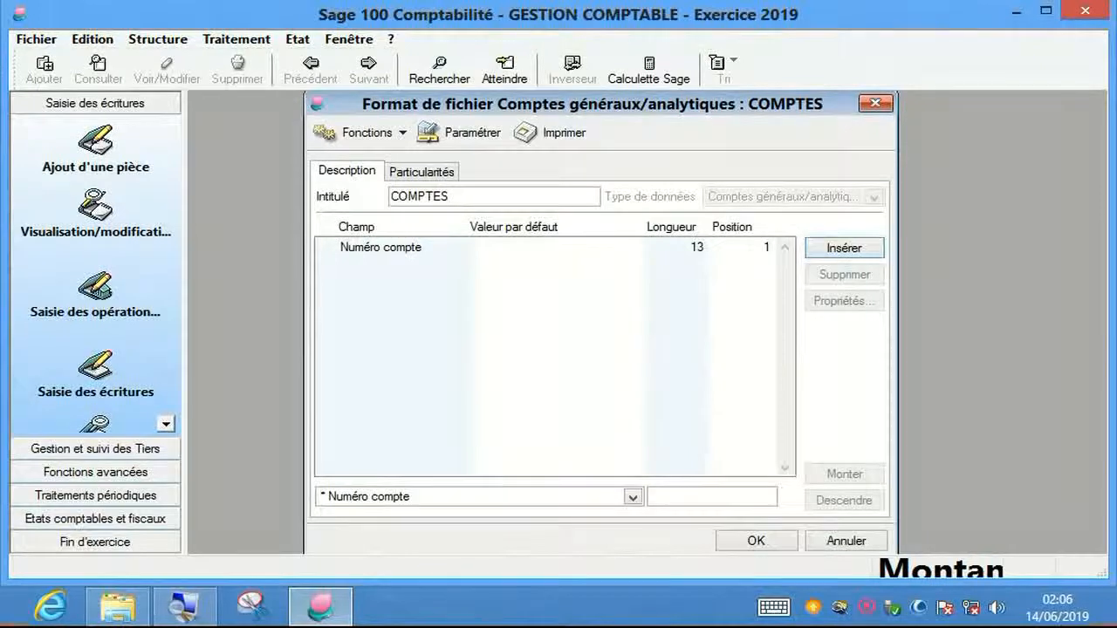
- Insert the Intitulé field (length 35, position 14) after Numéro compte
left_click(633, 497)
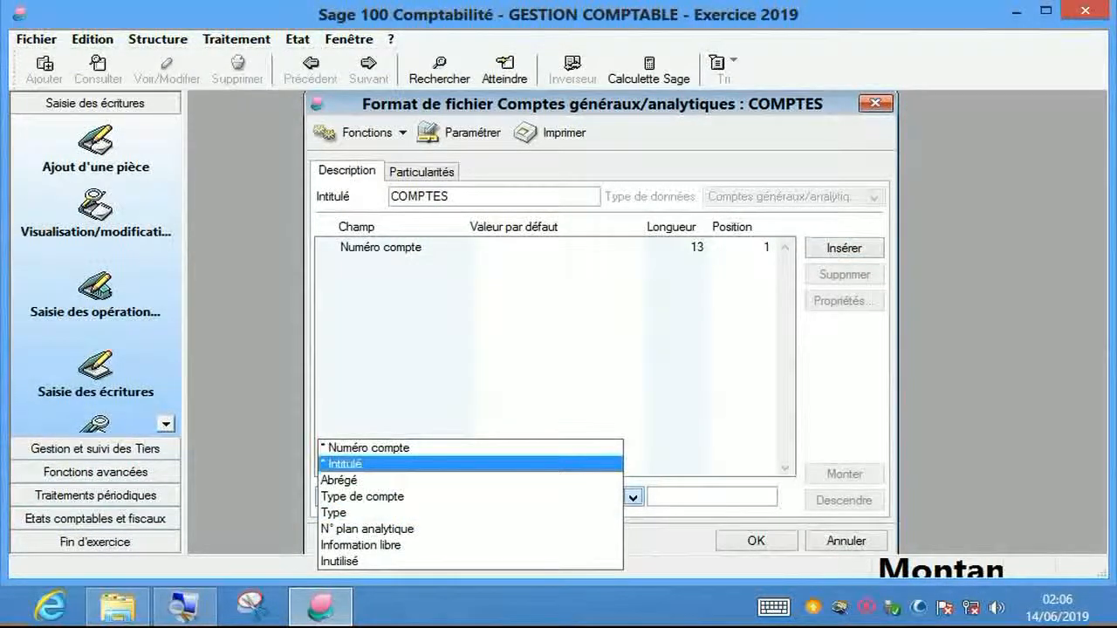
left_click(384, 462)
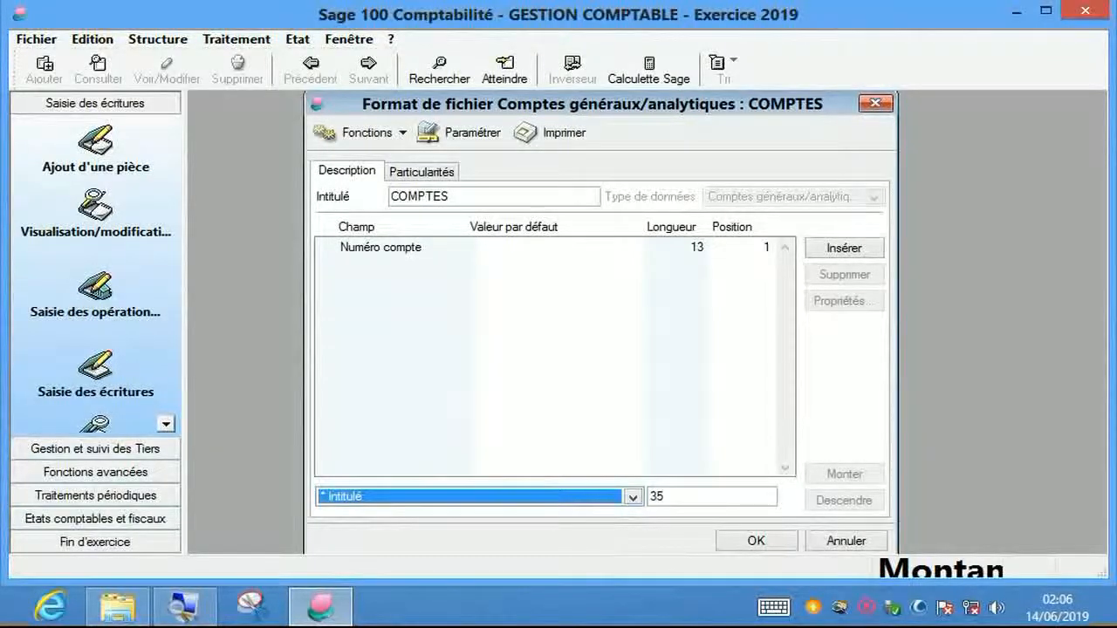
left_click(844, 248)
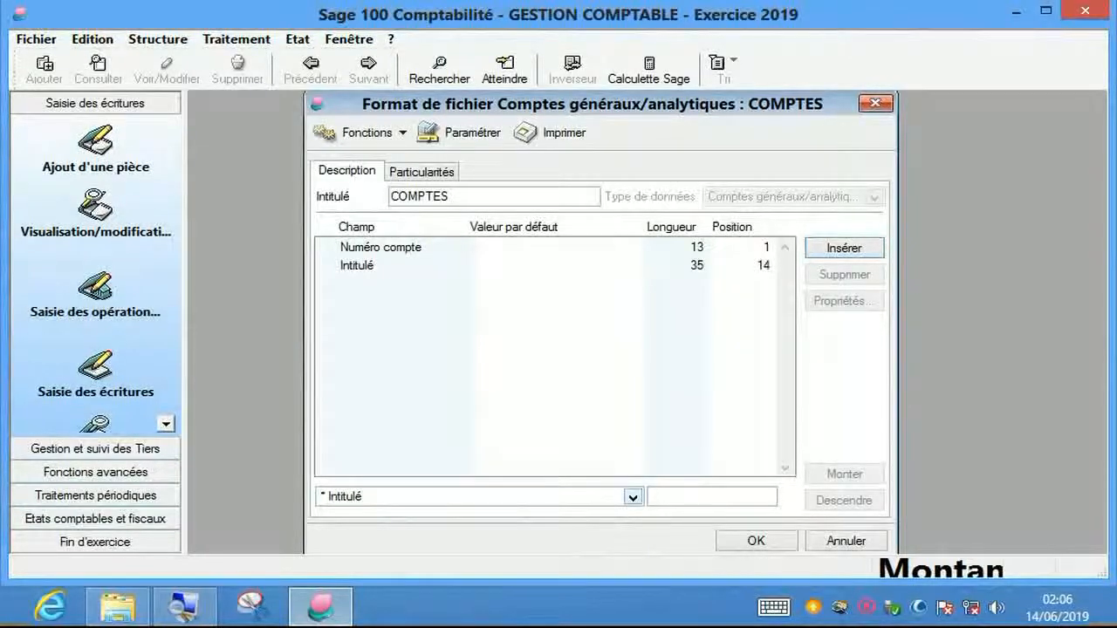
left_click(634, 497)
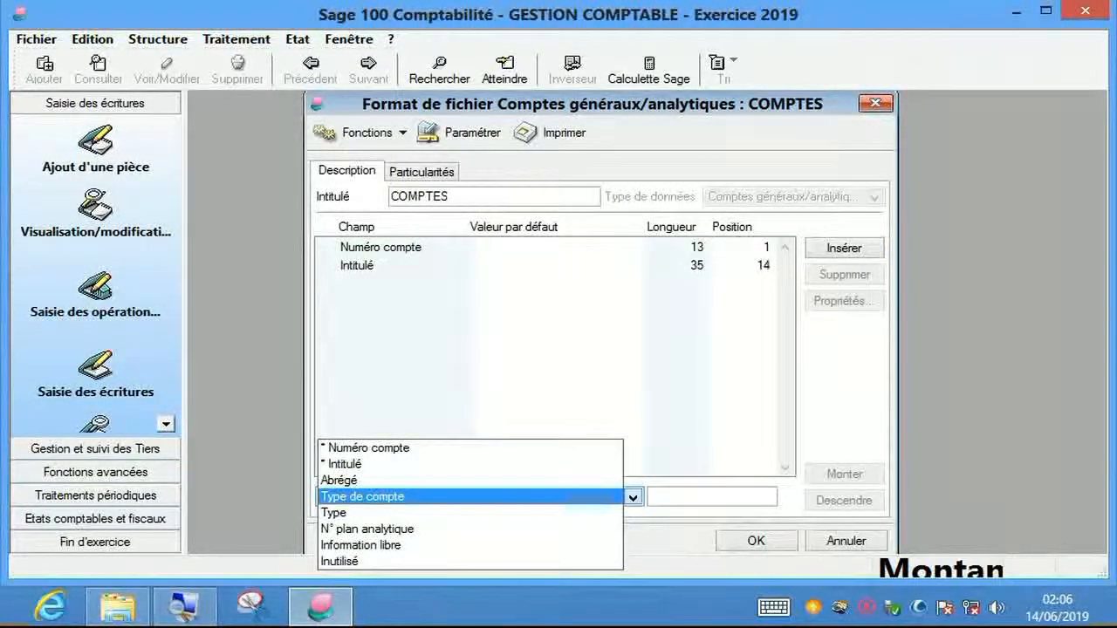
- Add Type de compte (length 1, position 49) and Type (length 2, position 50) fields
key("Return")
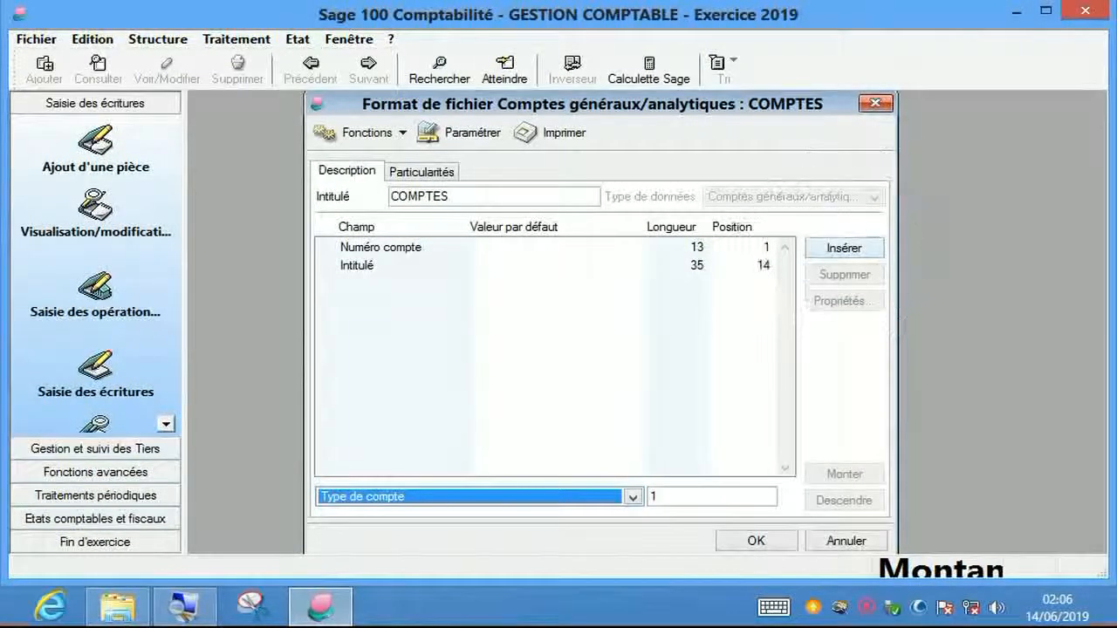
left_click(844, 249)
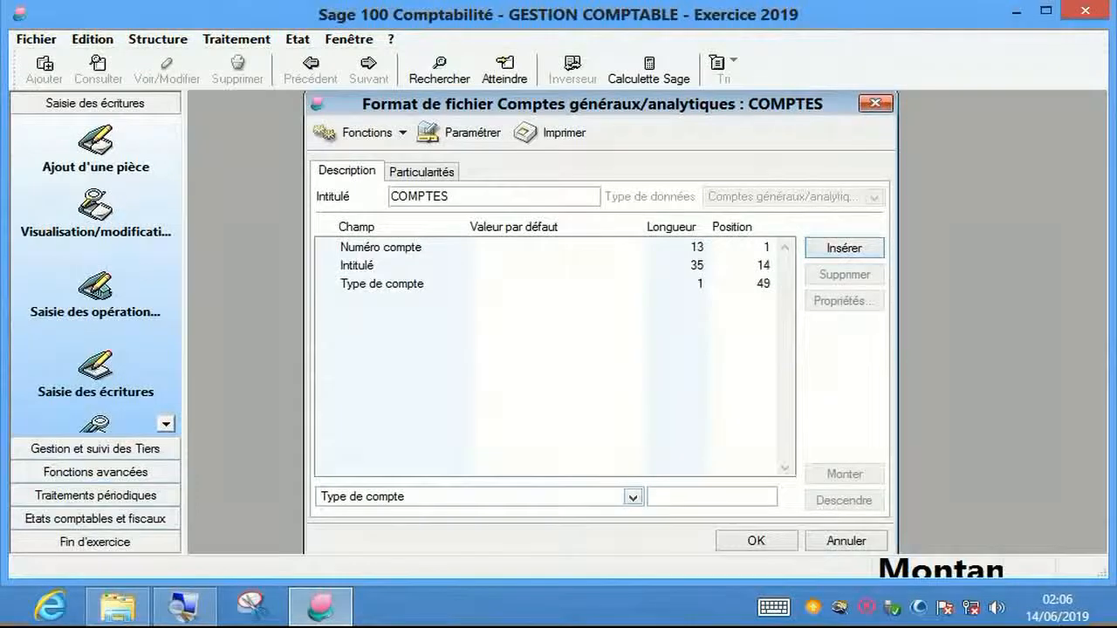
left_click(633, 498)
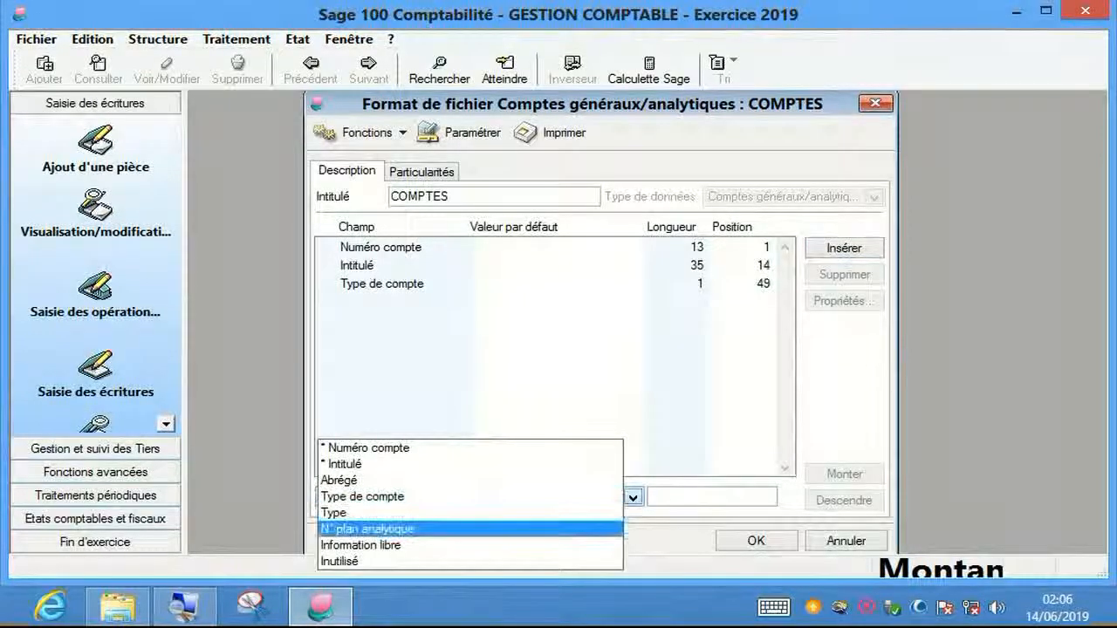
key("Up")
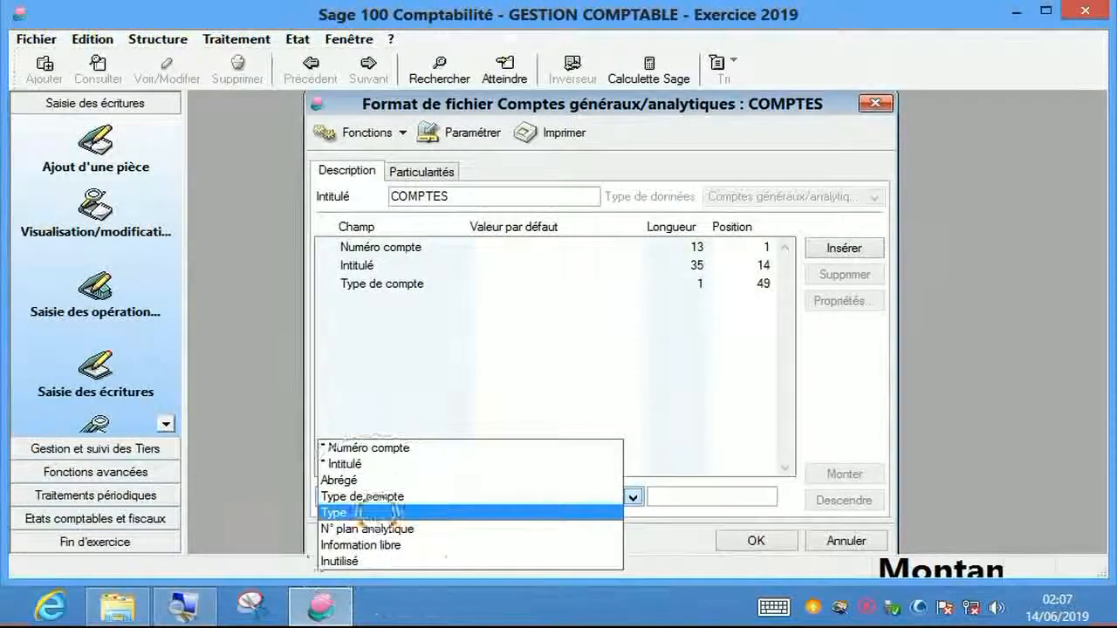
left_click(366, 513)
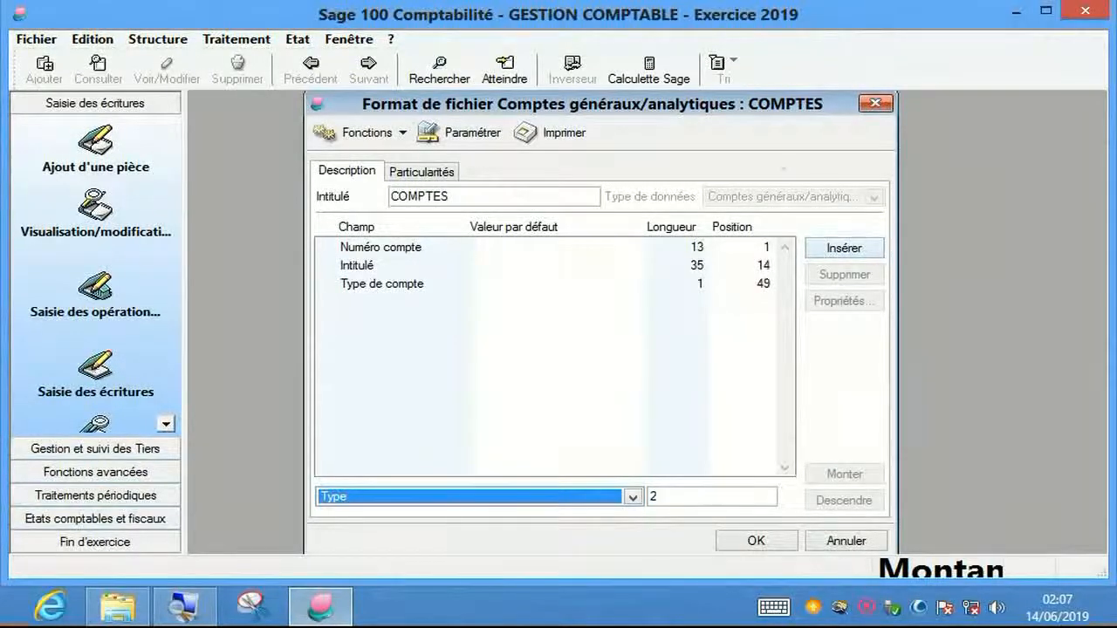
key("Return")
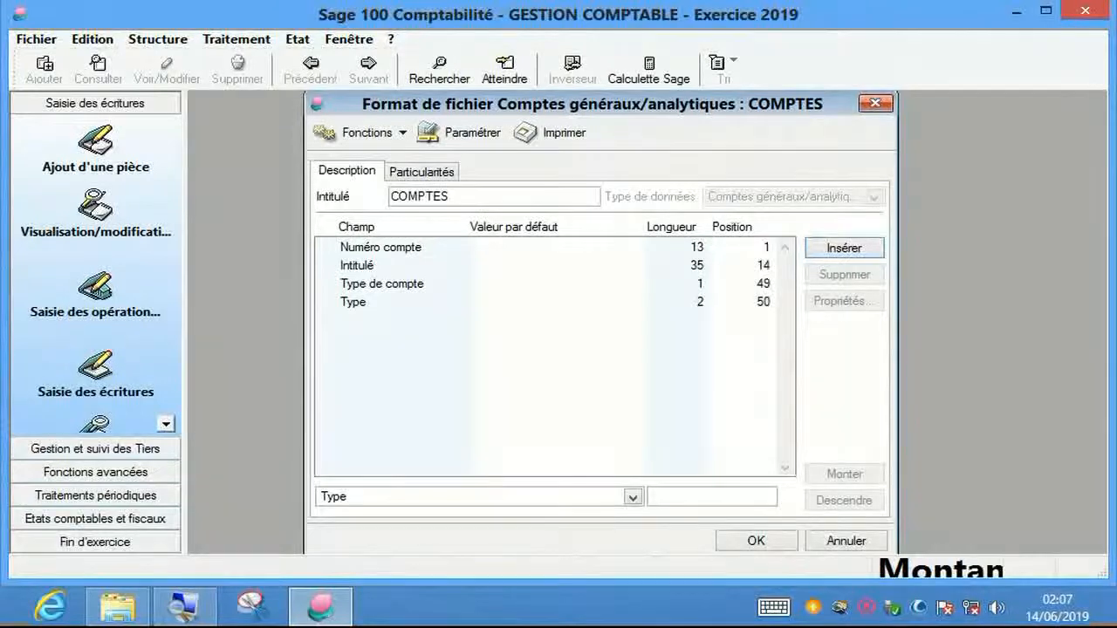
left_click(382, 284)
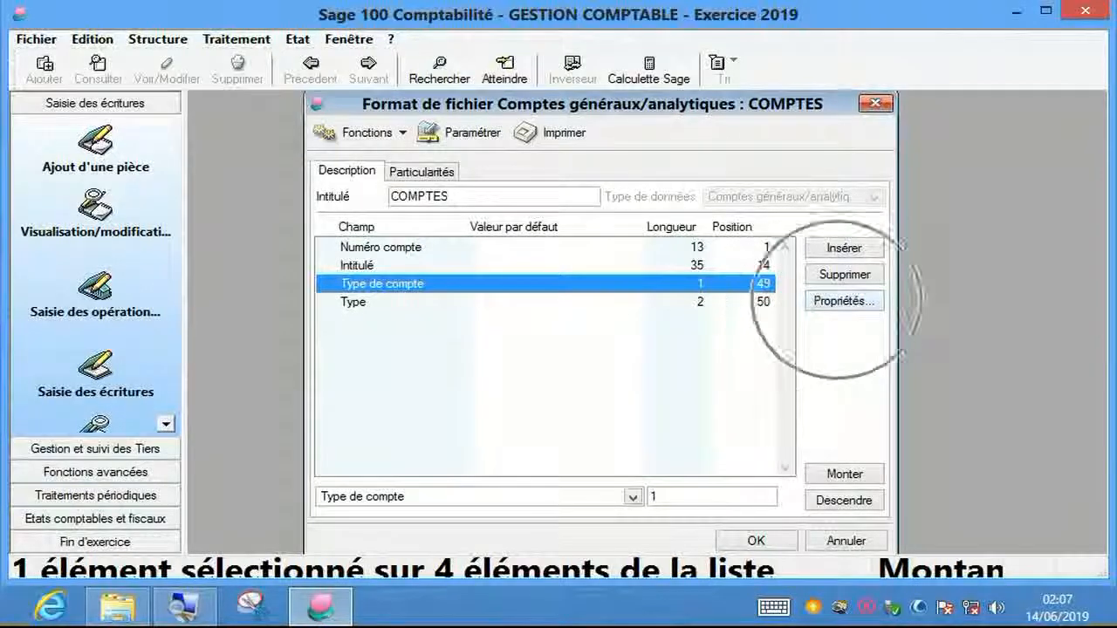
- Set Type de compte's default value to G, copied from its Correspondance list
left_click(843, 300)
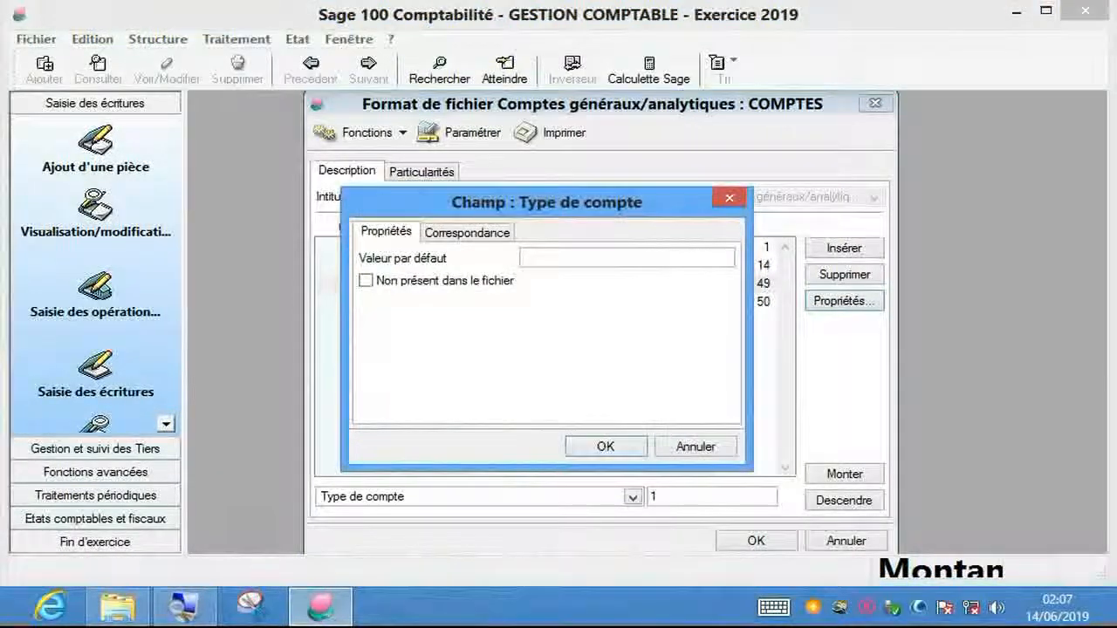
left_click_drag(547, 202, 606, 159)
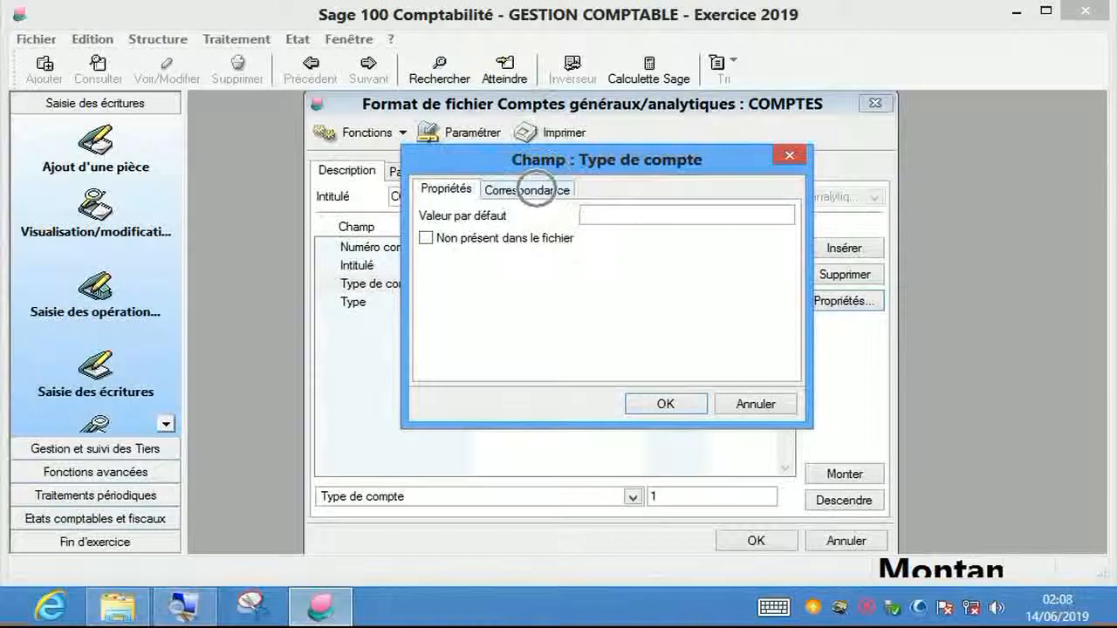
left_click(535, 190)
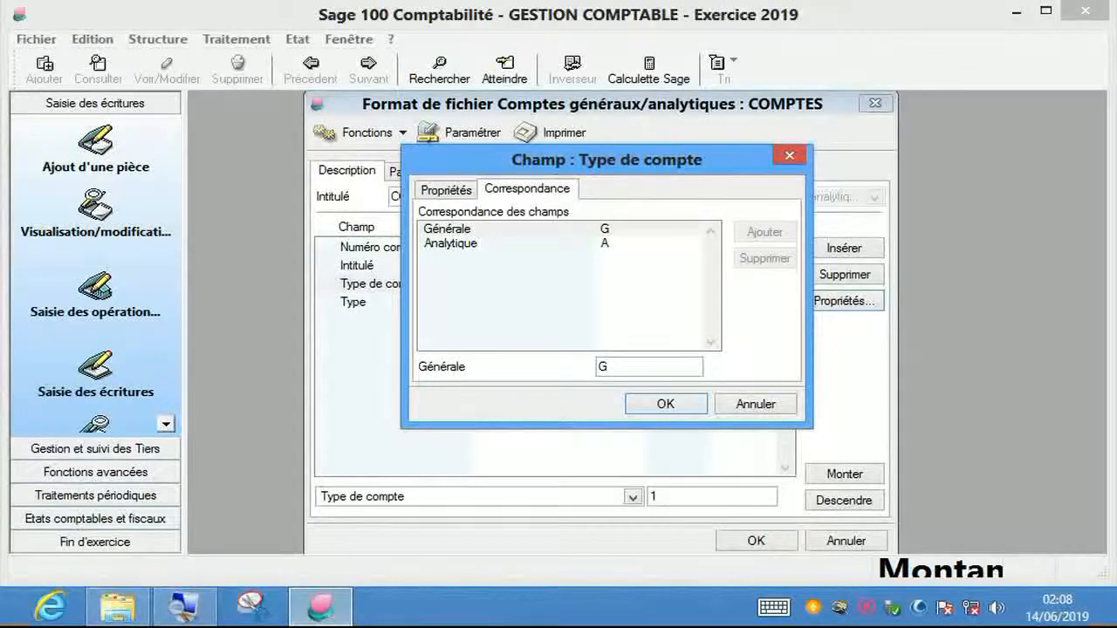
double_click(607, 368)
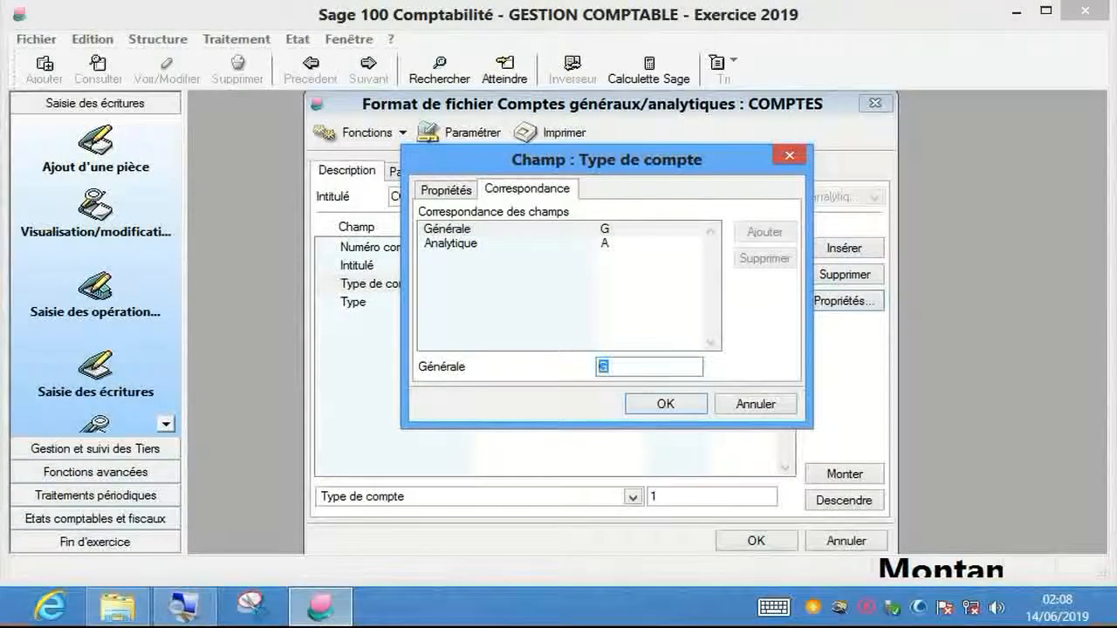
right_click(607, 363)
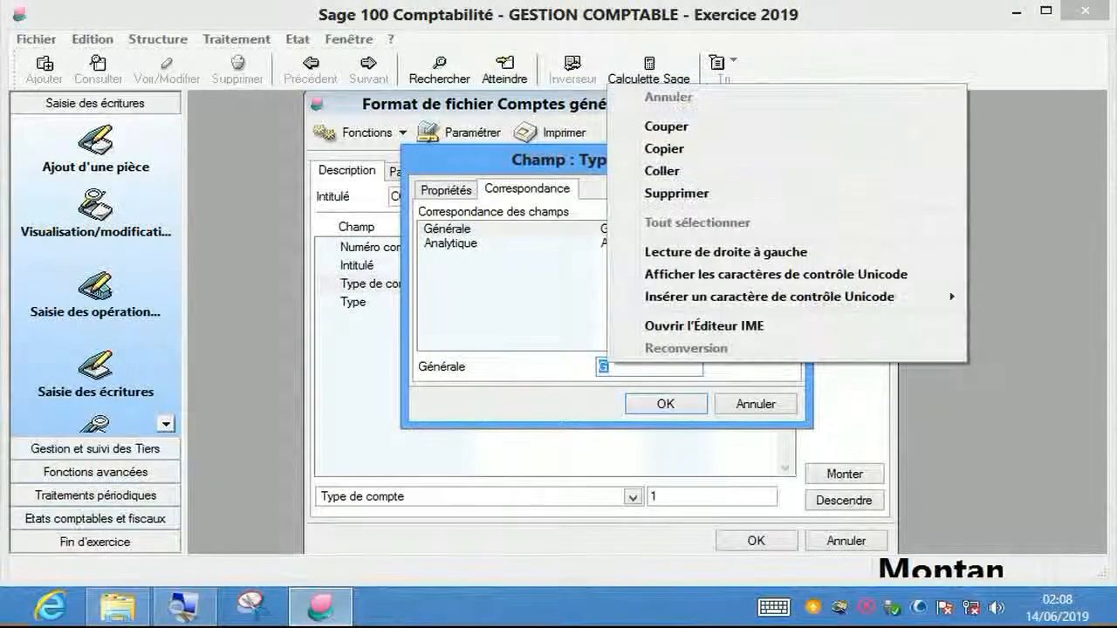
left_click(664, 148)
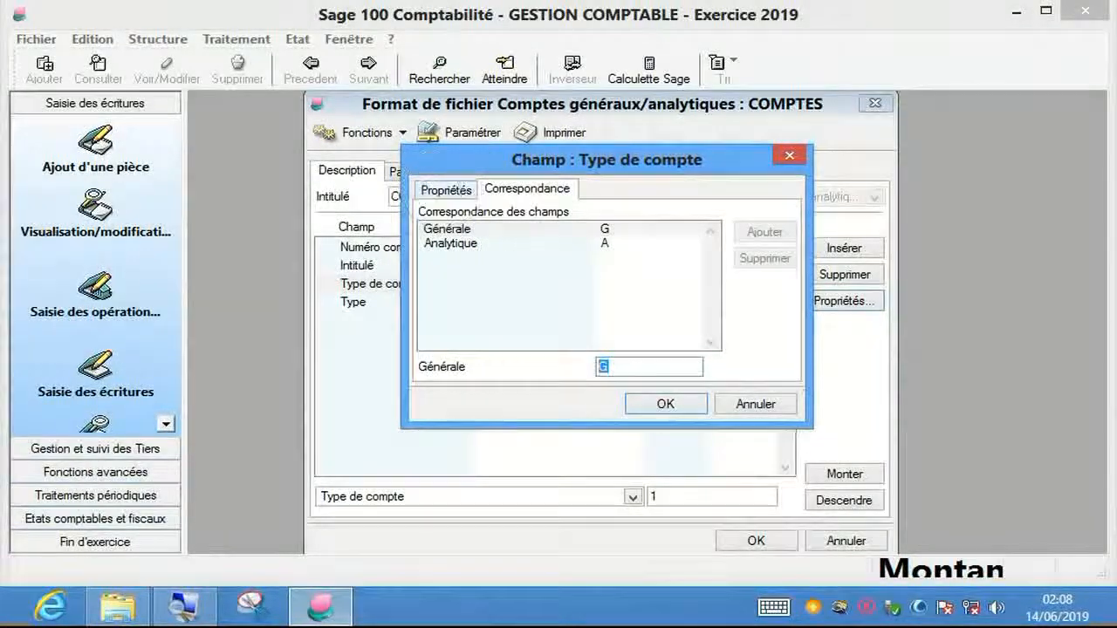
left_click(446, 189)
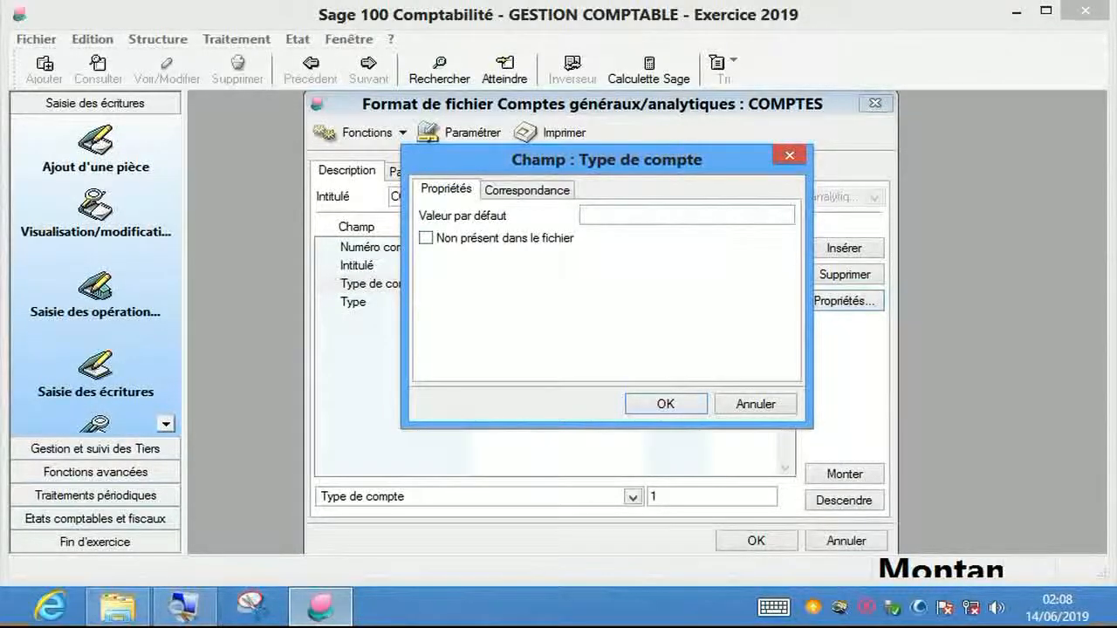
right_click(610, 216)
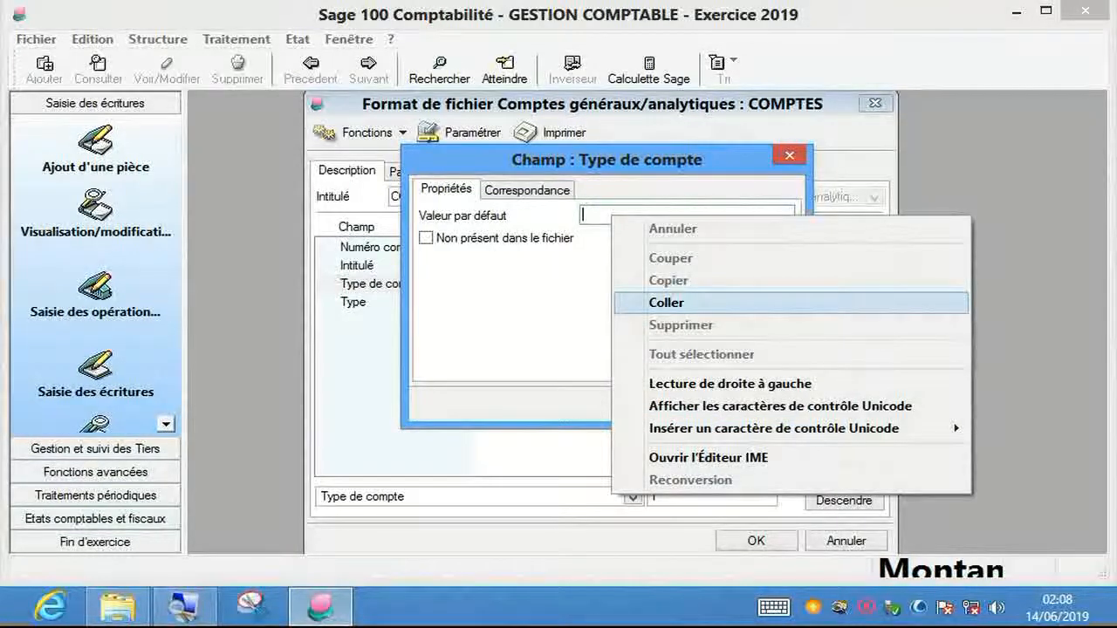
left_click(666, 302)
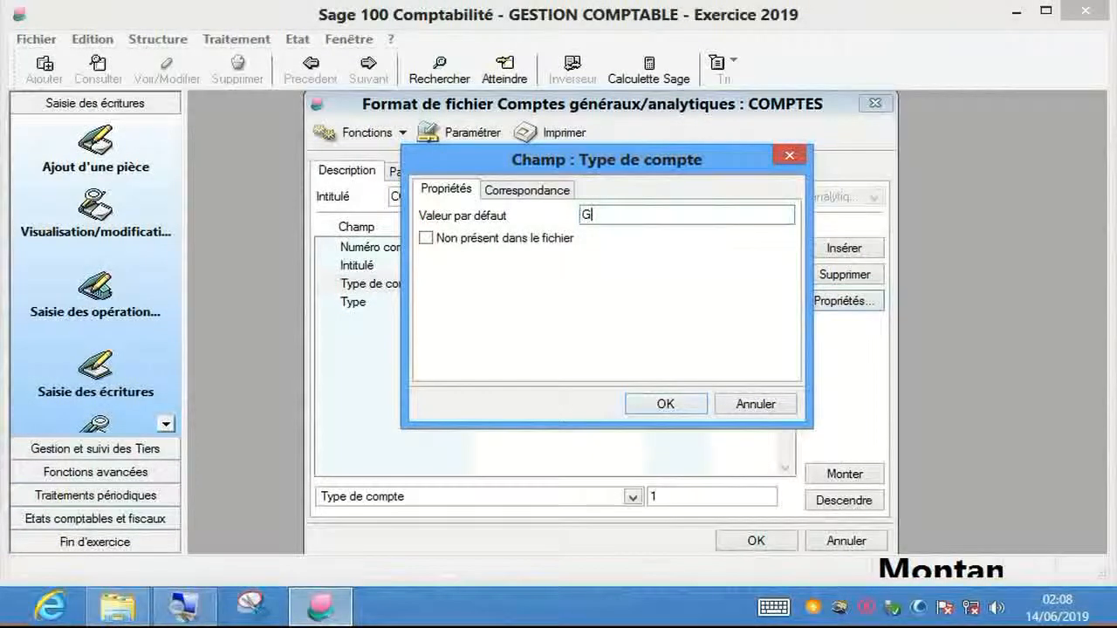
key("Return")
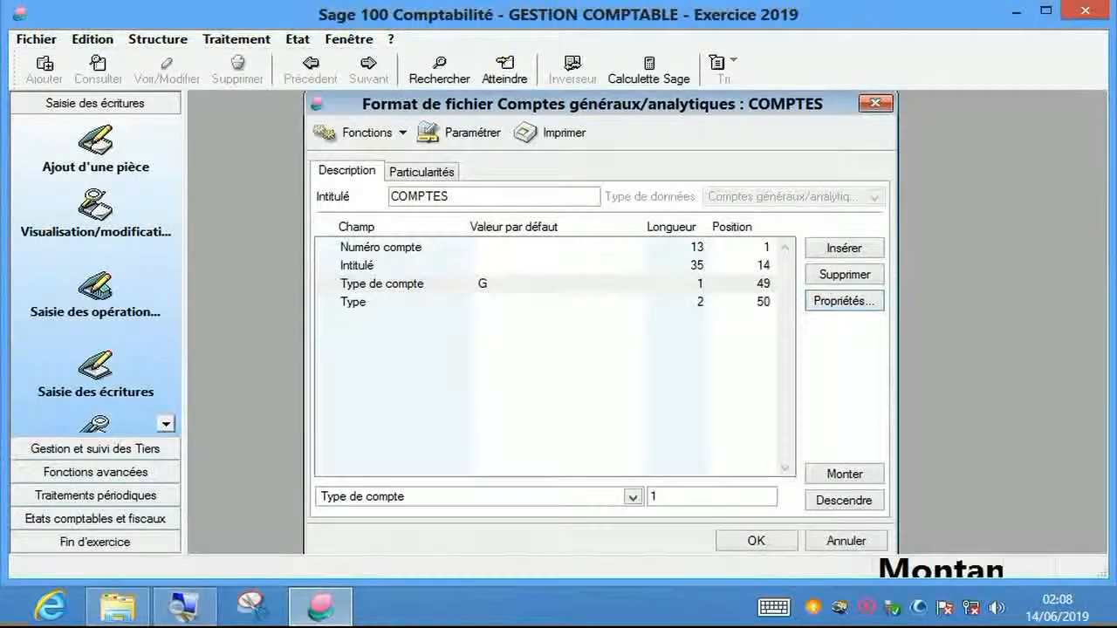
left_click(354, 302)
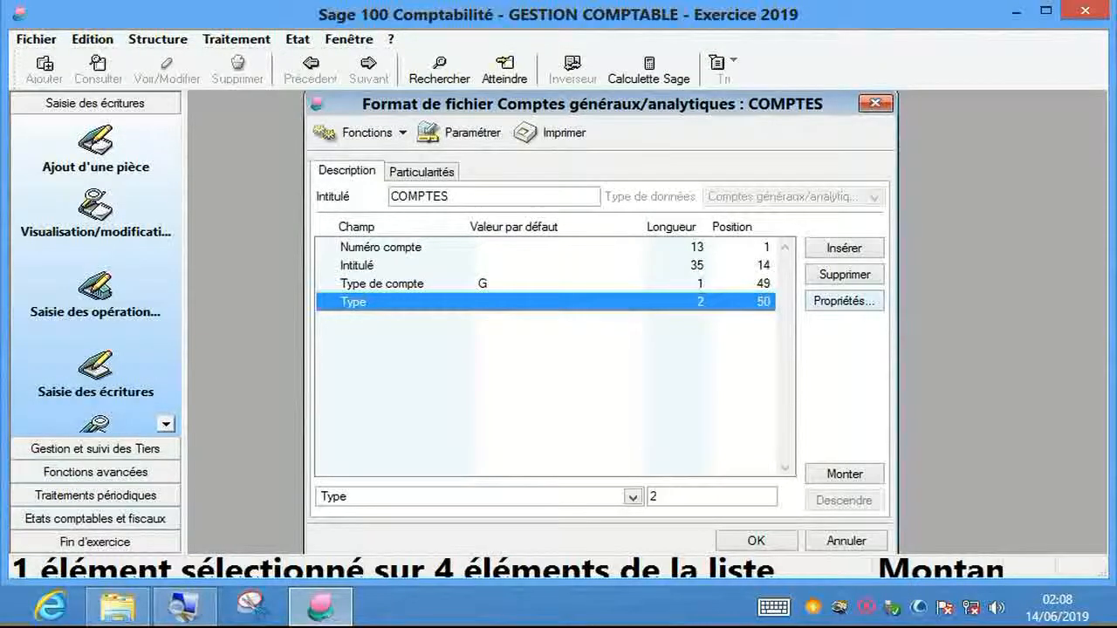
- Set the Type field's default value to GD, copied from its Correspondance list
key("ctrl")
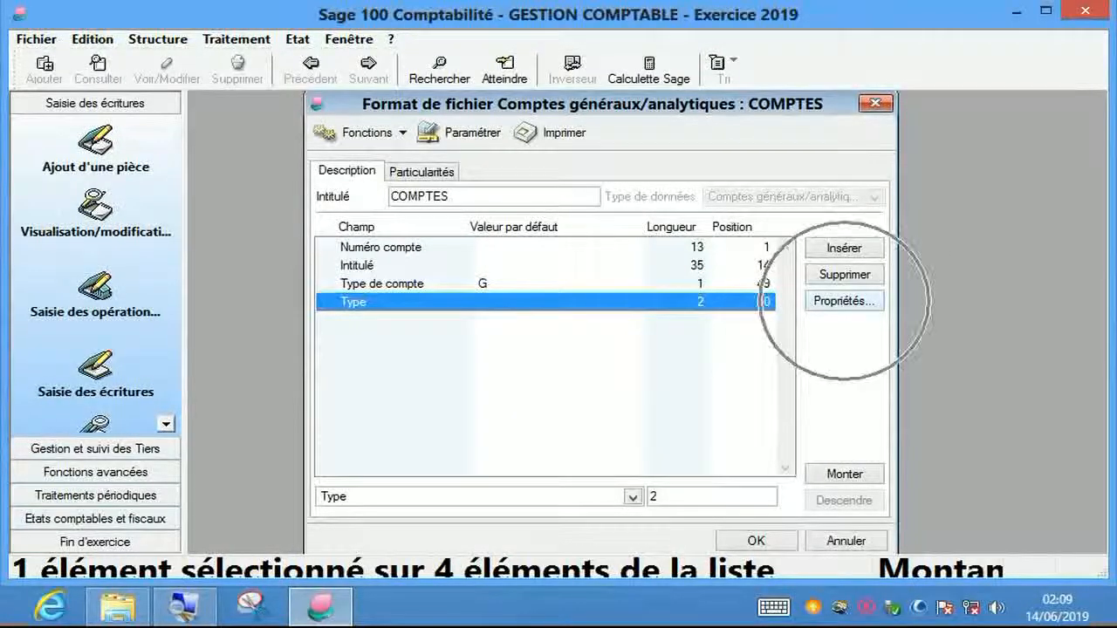
left_click(844, 301)
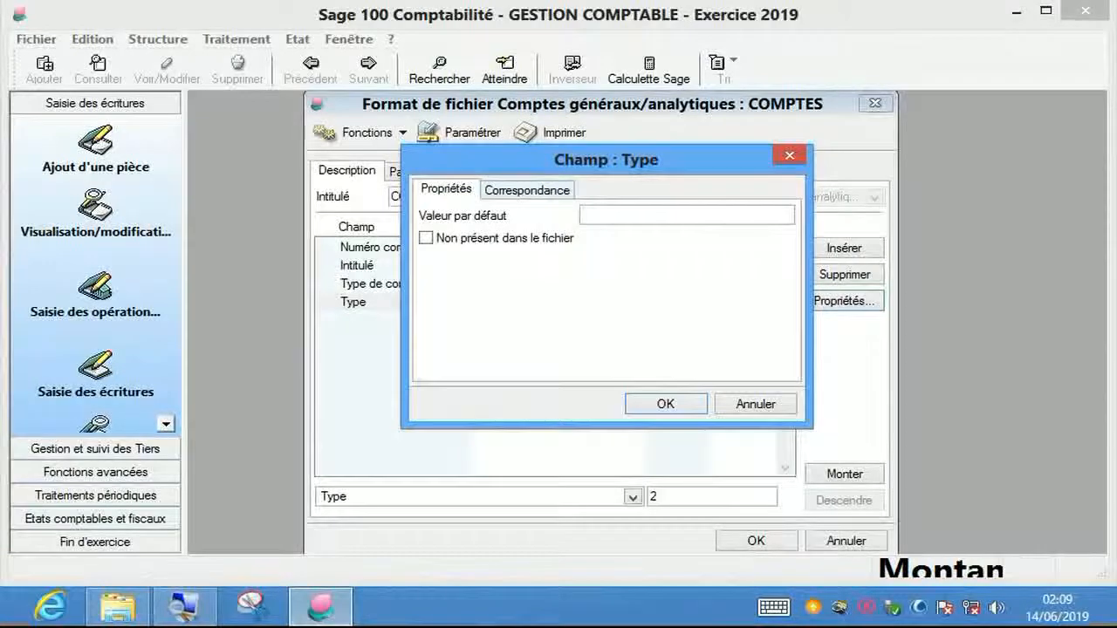
left_click(527, 190)
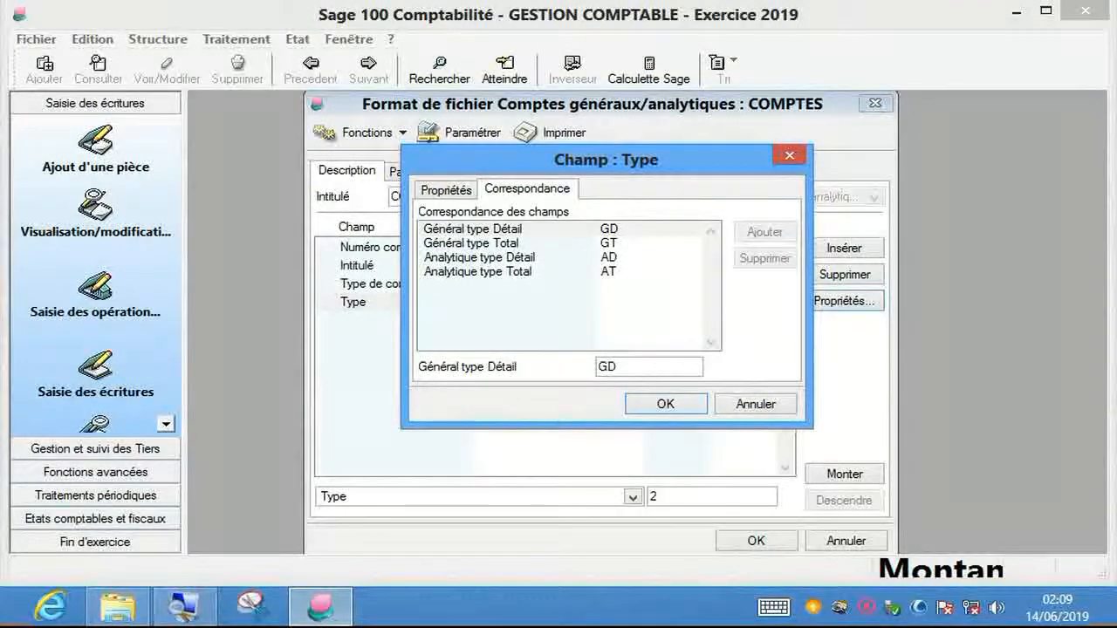
left_click_drag(618, 367, 597, 367)
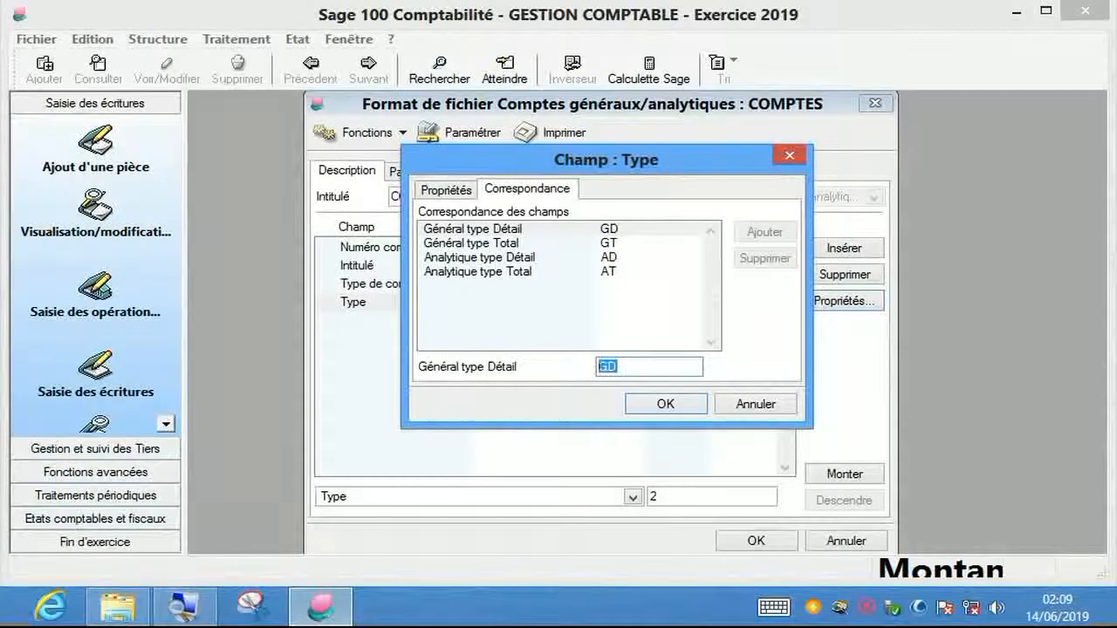
right_click(606, 366)
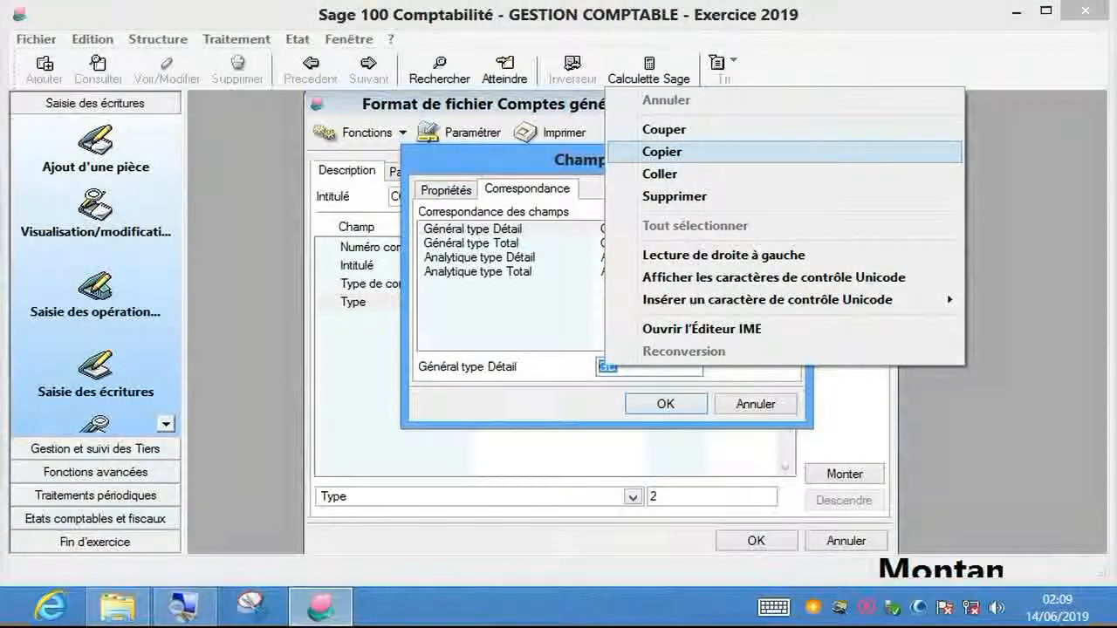
left_click(663, 152)
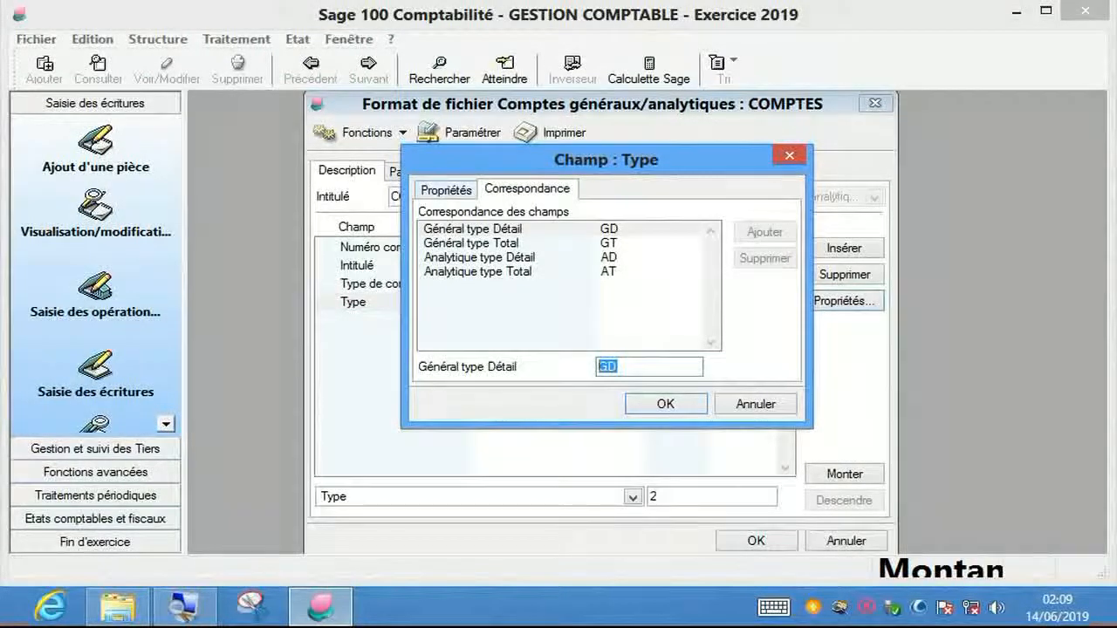
left_click(446, 190)
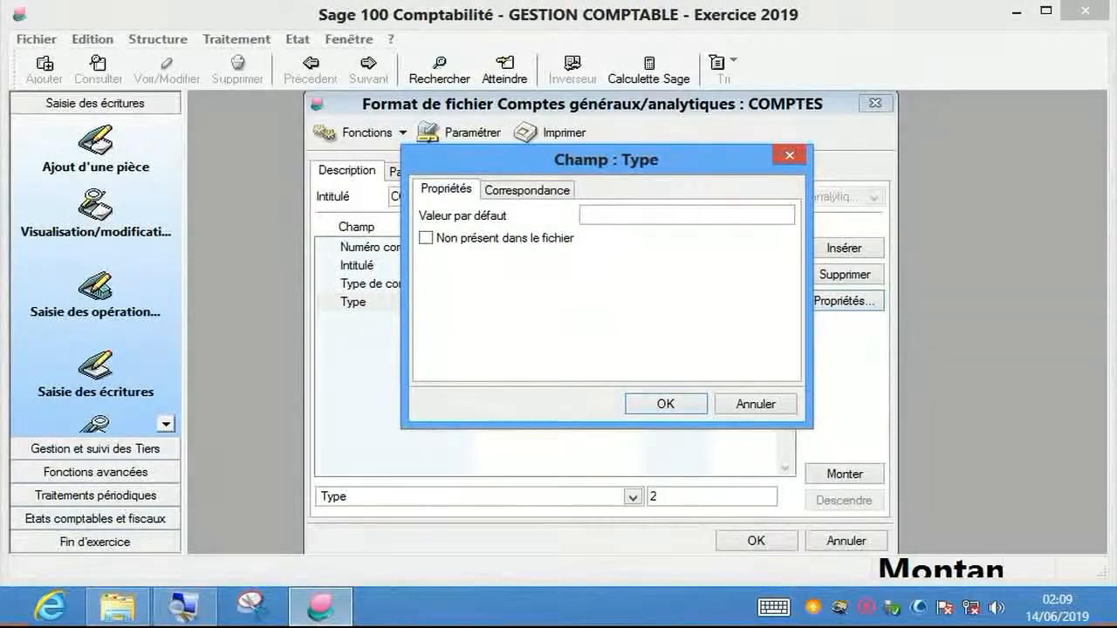
left_click(686, 215)
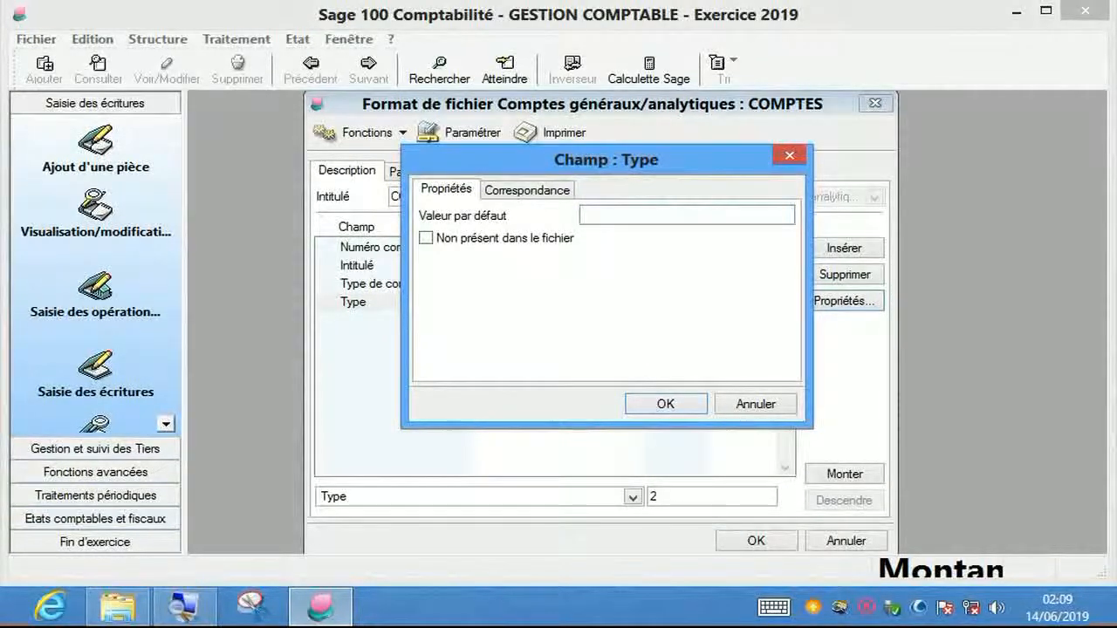
right_click(626, 215)
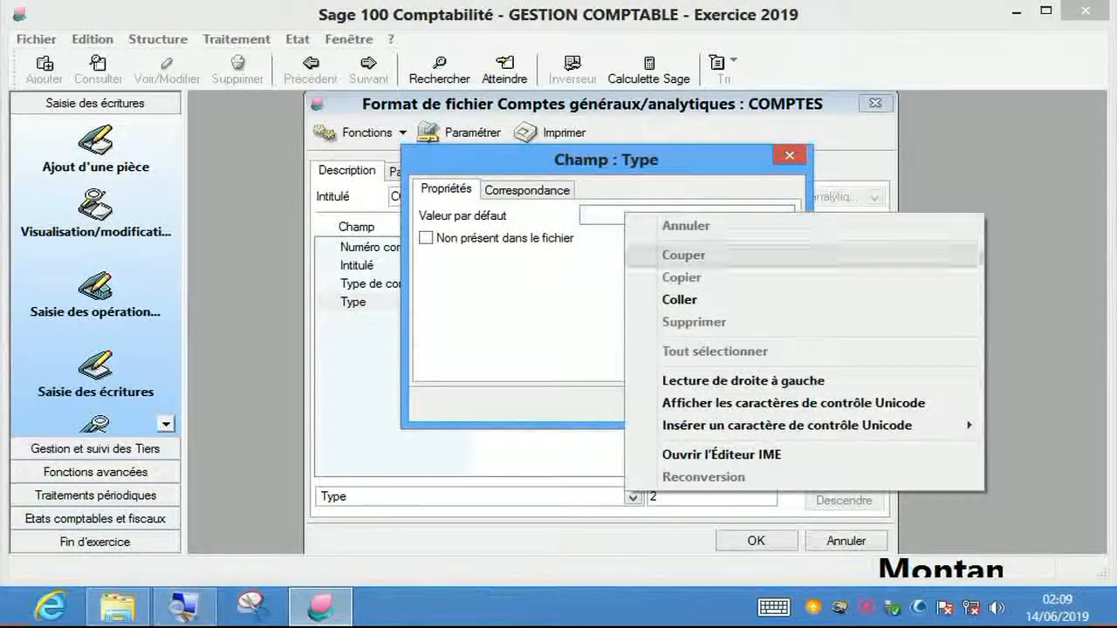
left_click(680, 299)
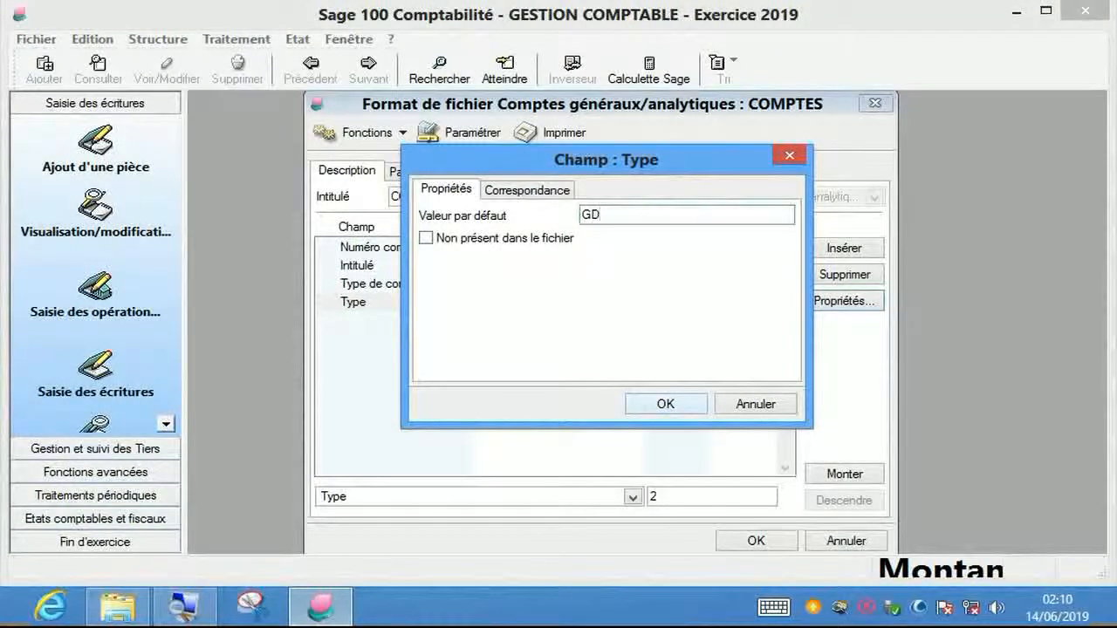
key("Return")
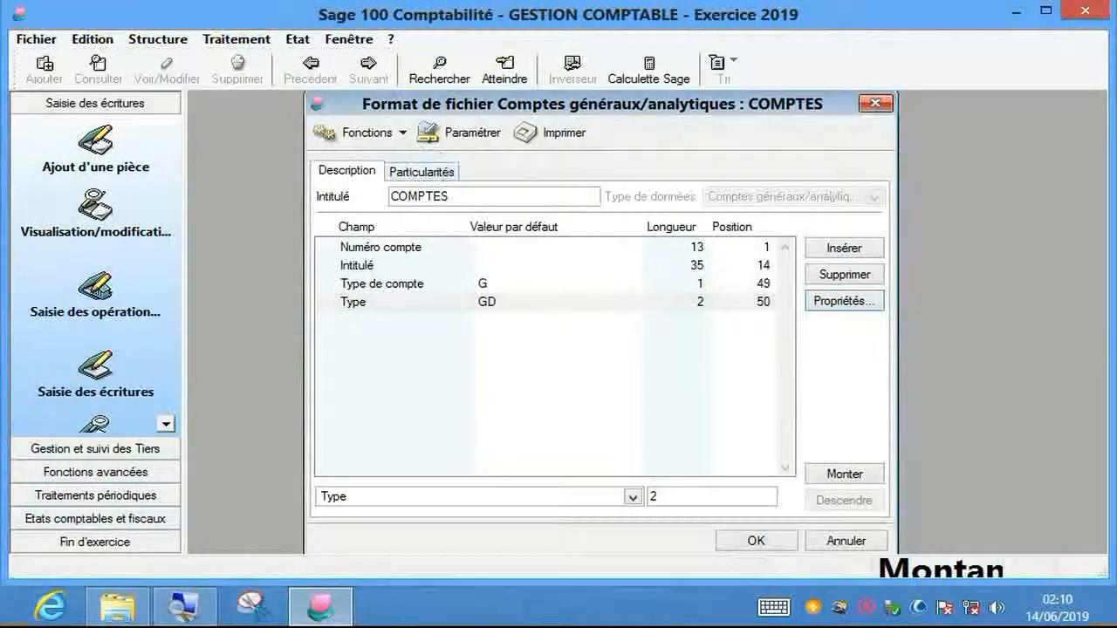
left_click(422, 172)
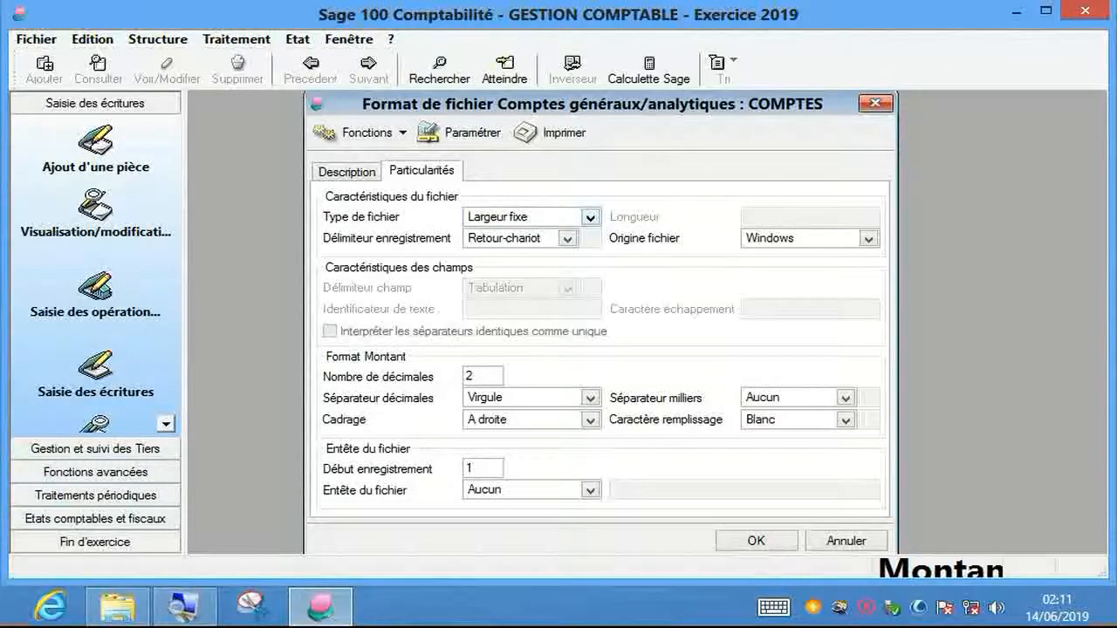
- Change the COMPTES file type from Largeur fixe to Délimité
left_click(590, 217)
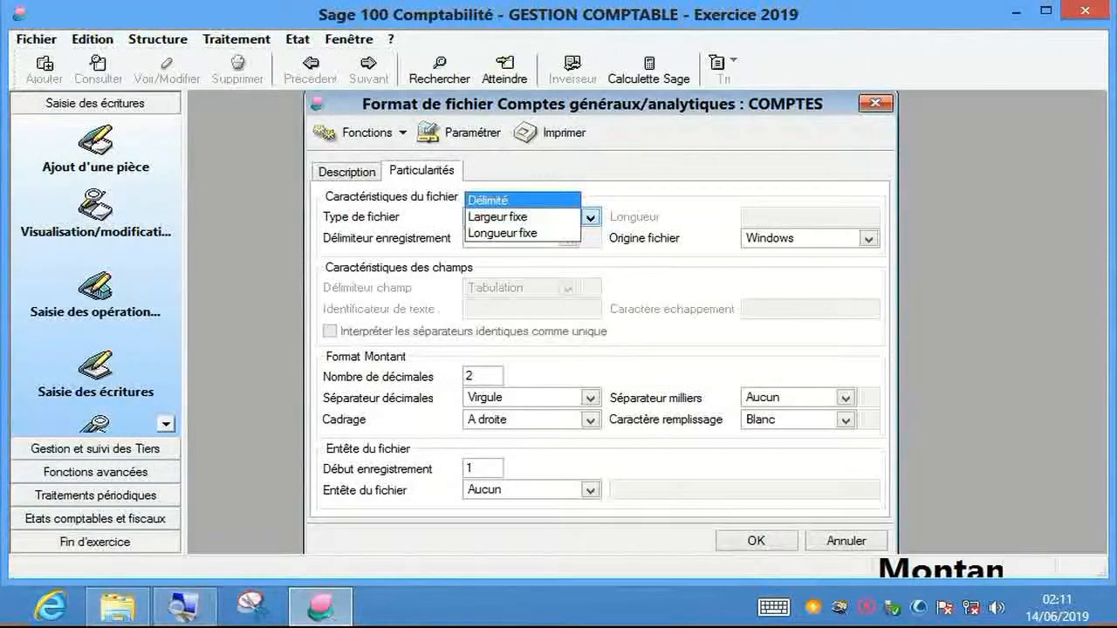
key("Return")
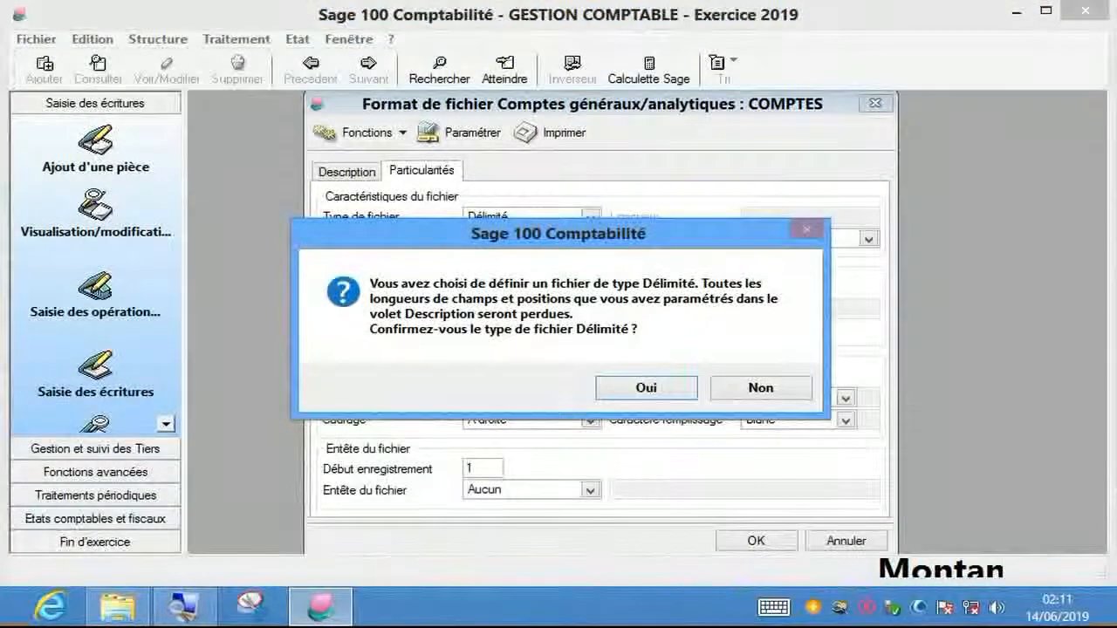
left_click_drag(558, 233, 553, 206)
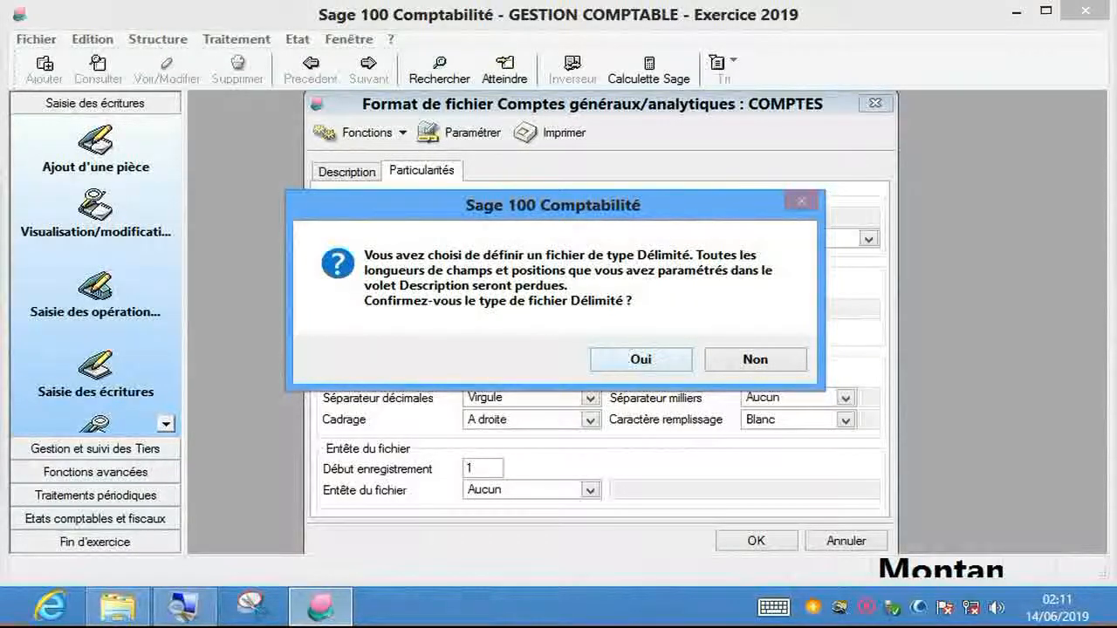
- Make the COMPTES format a Délimité file with Point-virgule field delimiter and save it
left_click(642, 360)
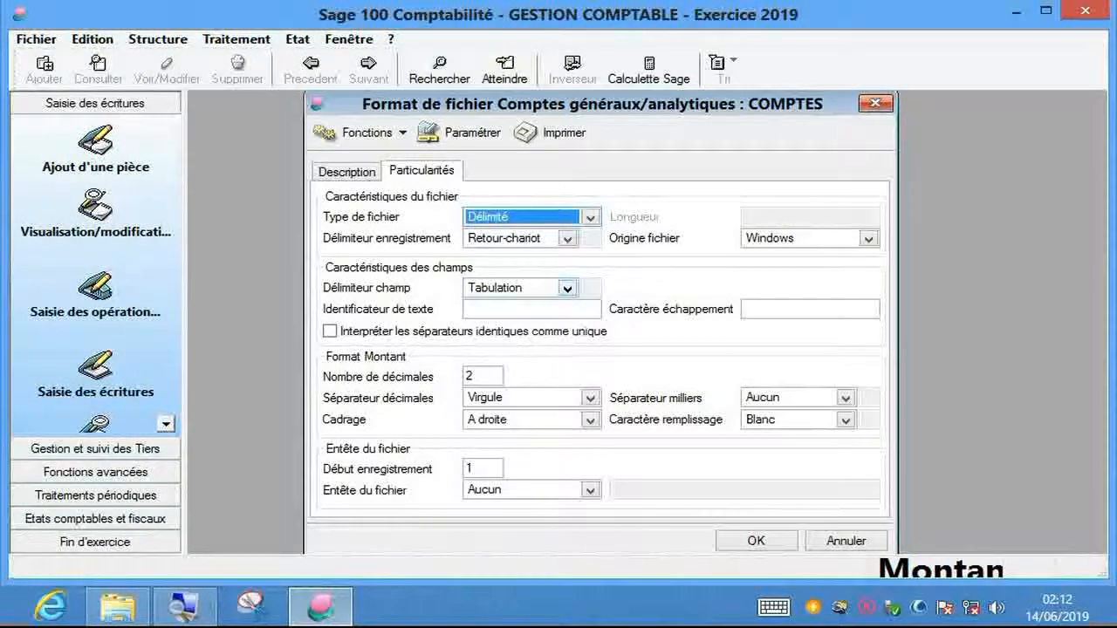
left_click(568, 289)
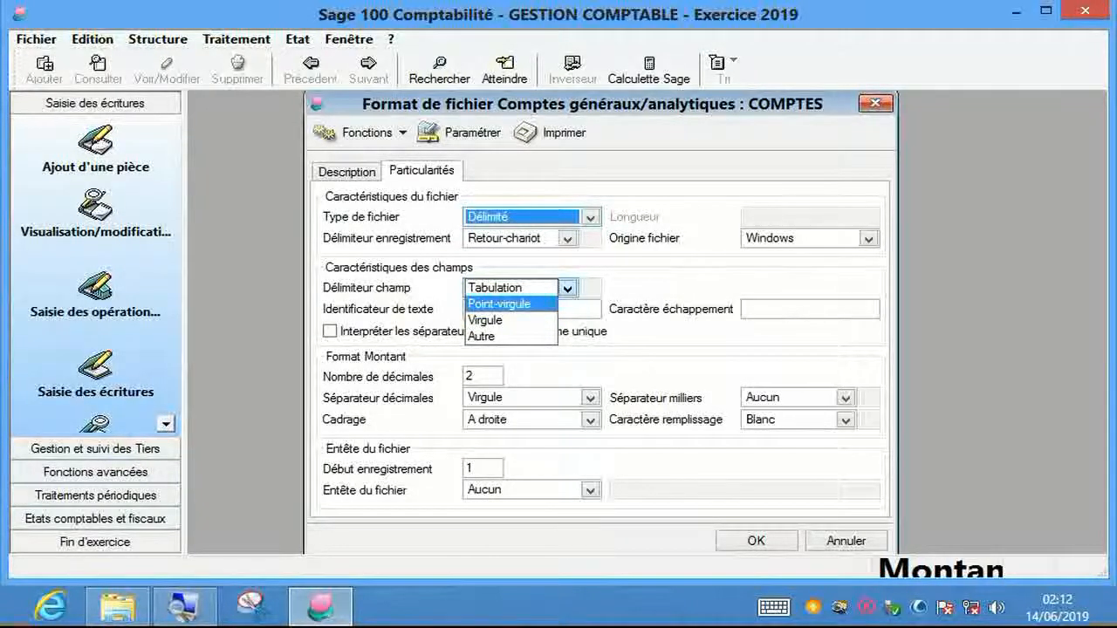
left_click(500, 305)
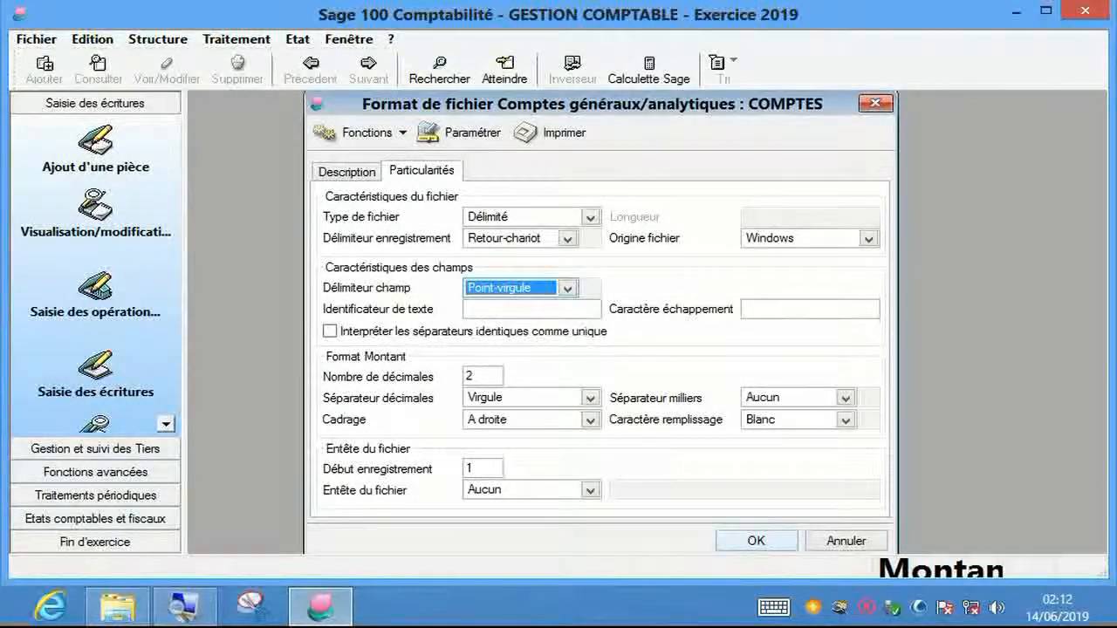
left_click(756, 541)
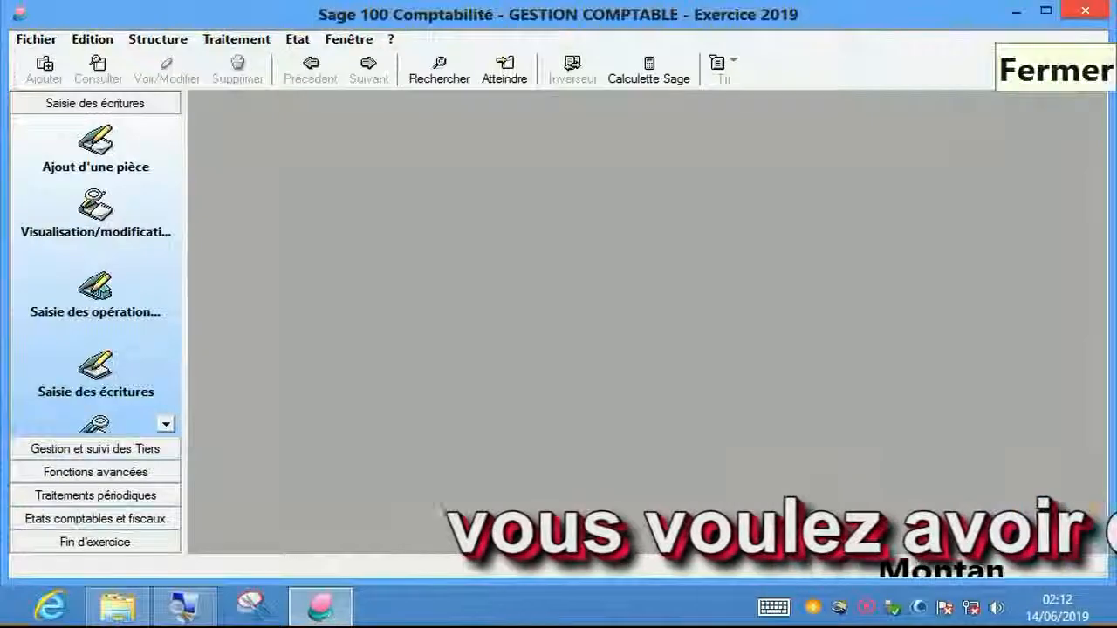
- Close Sage 100 and show the Documents library in Explorer, including the COMPTES format file
left_click(1085, 10)
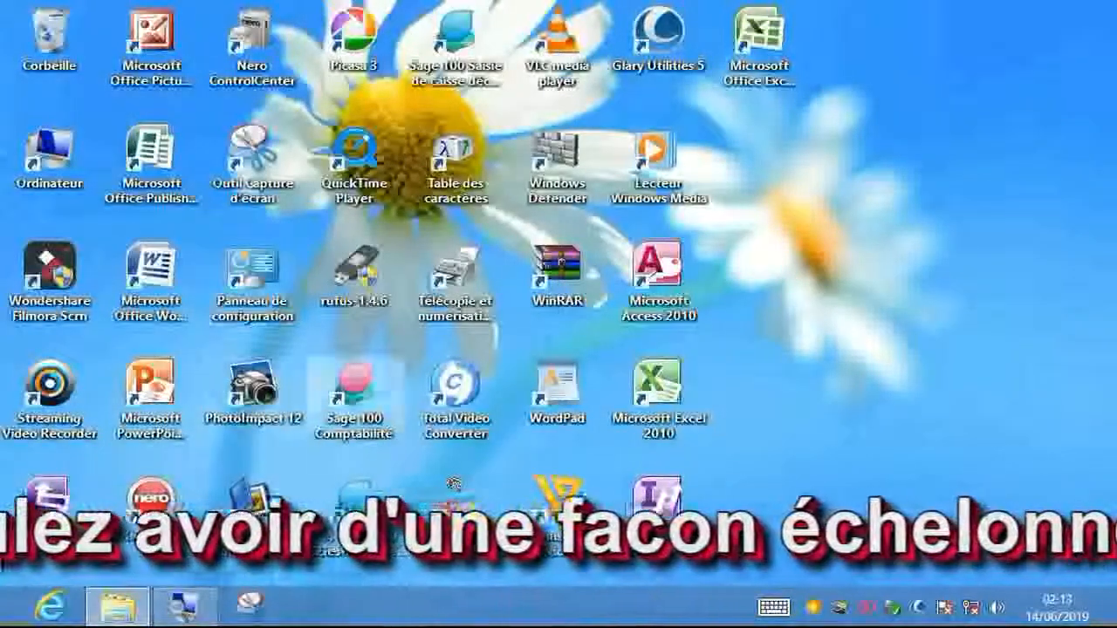
double_click(50, 158)
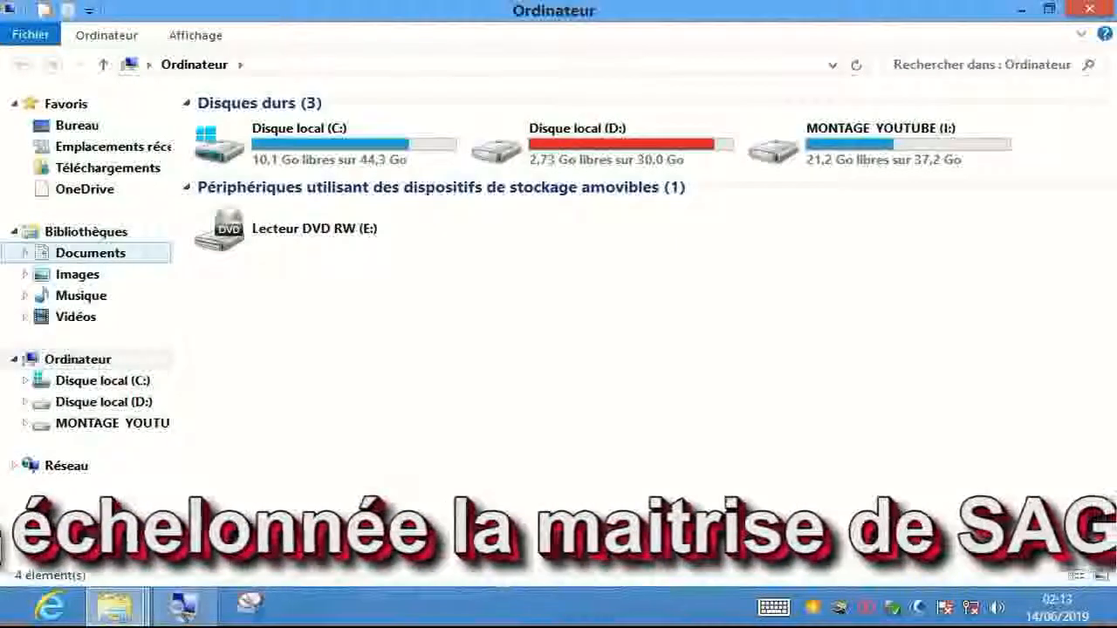
left_click(91, 252)
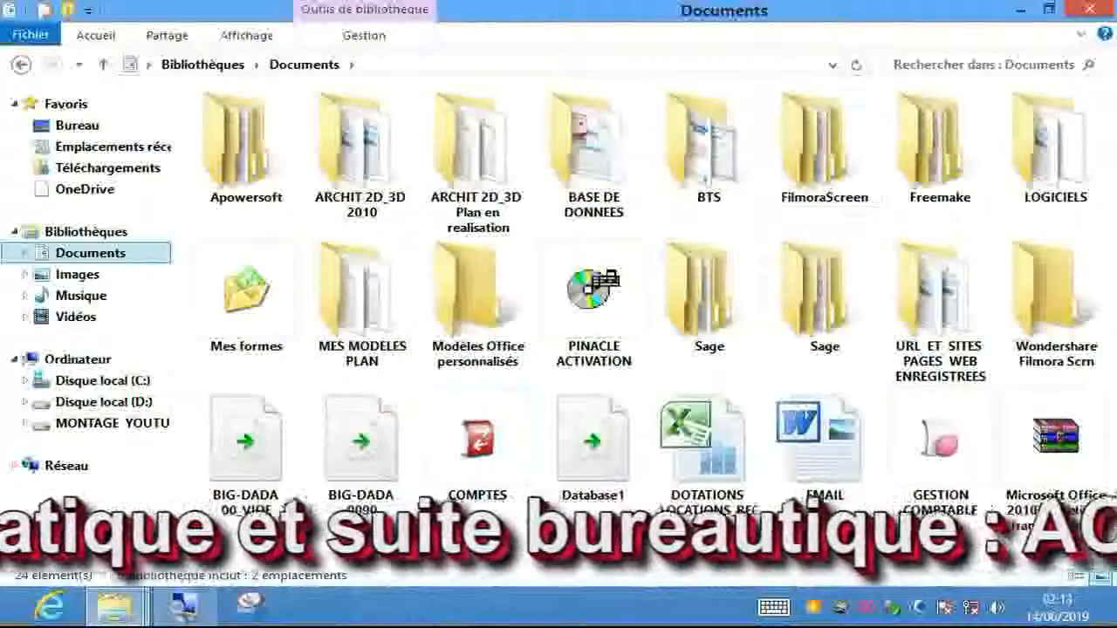
left_click(1089, 10)
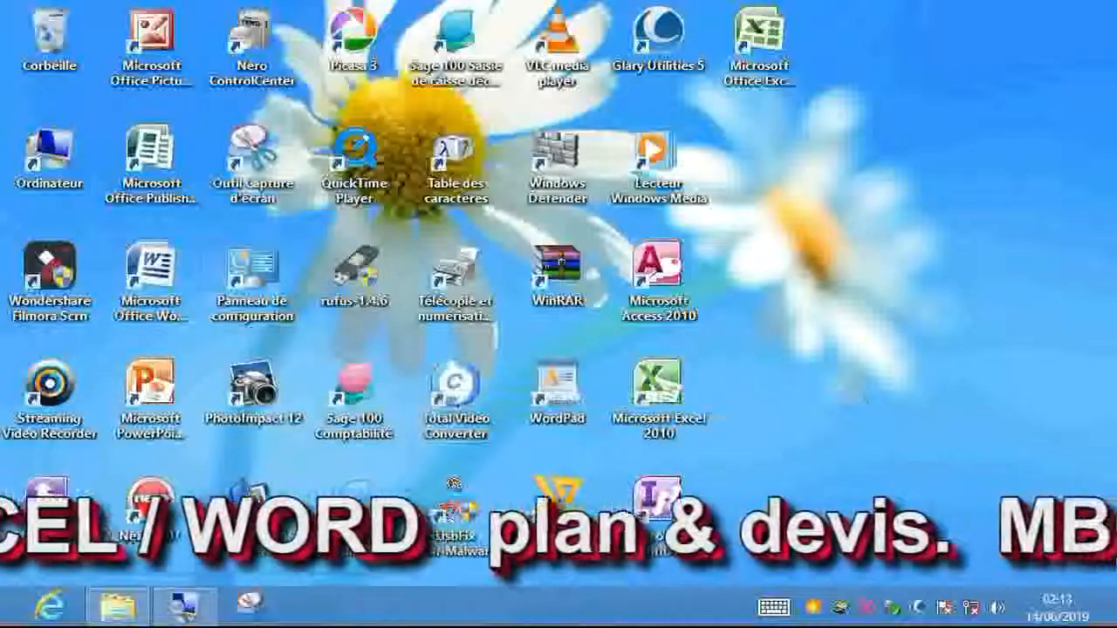
double_click(50, 162)
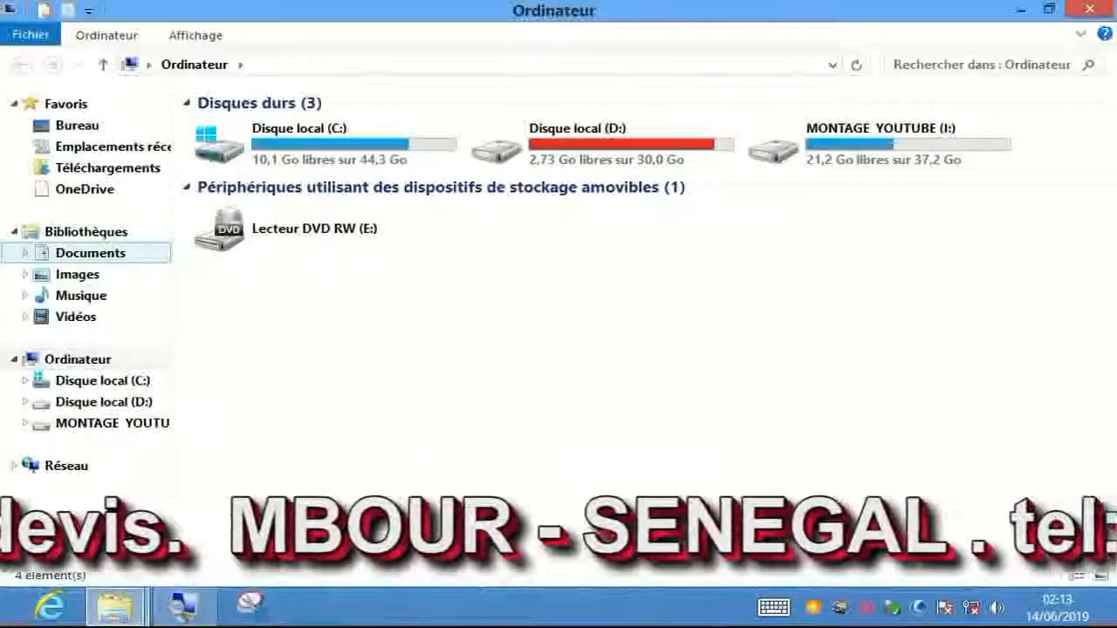
left_click(90, 252)
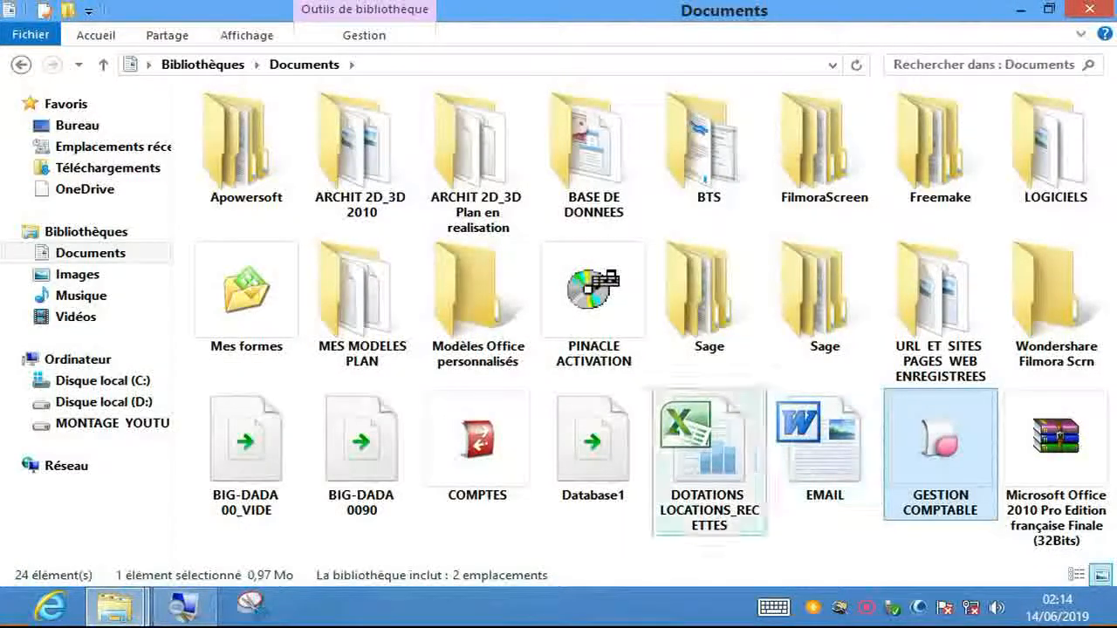
- Open PLAN COMPTABLE SYSCOA PR IMPORT from I:\FICHIER COMPTABLE DE FORMATION 2 in Excel
left_click(78, 360)
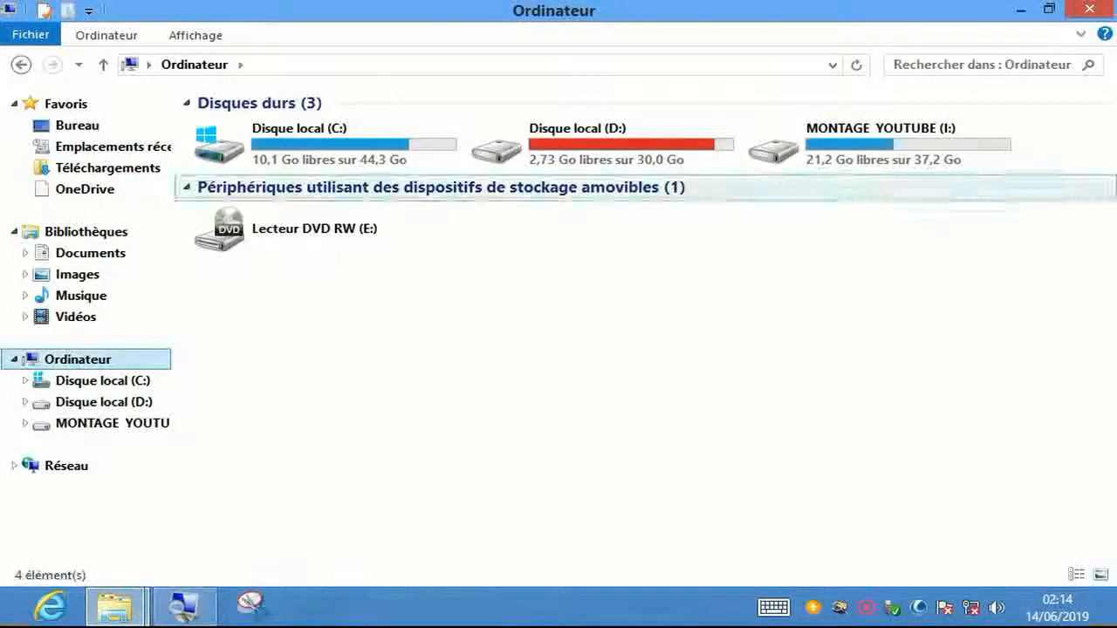
left_click(881, 166)
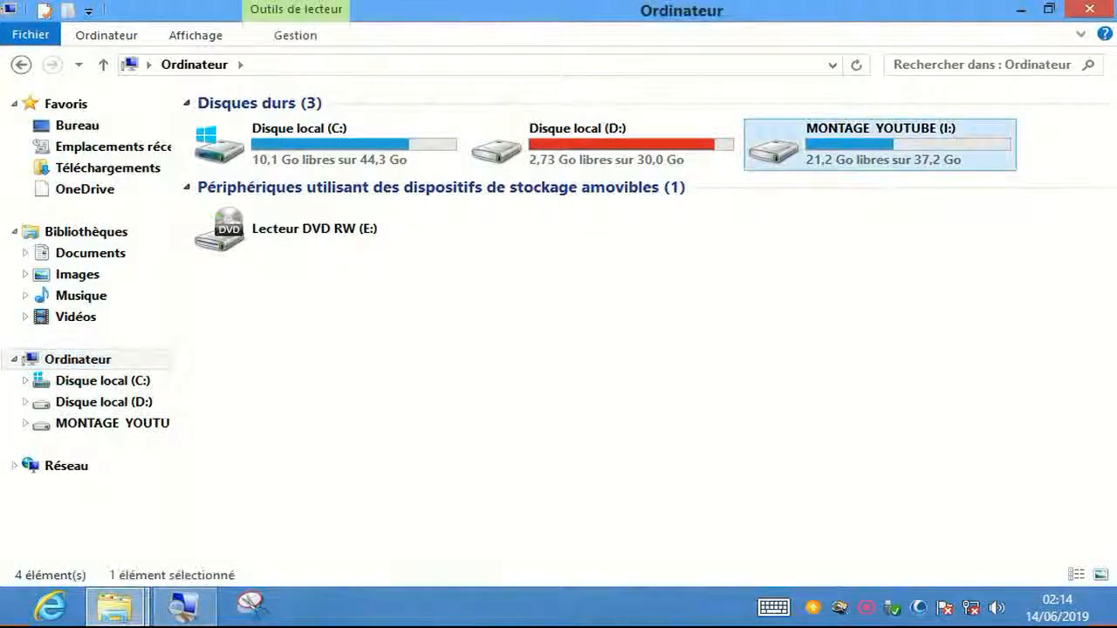
double_click(873, 153)
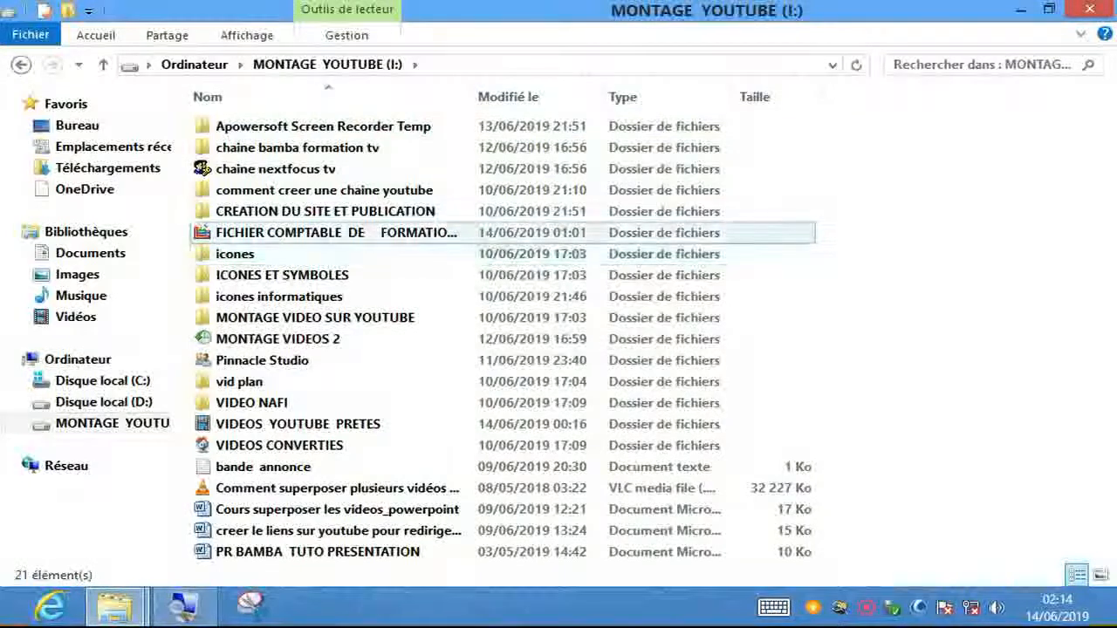
double_click(336, 233)
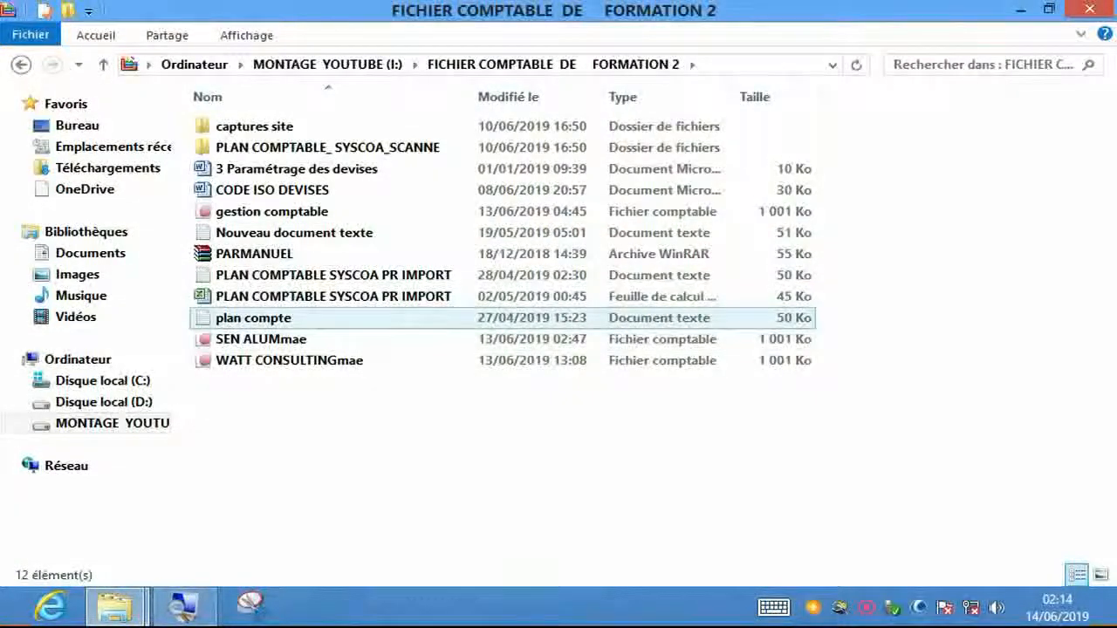
left_click(334, 297)
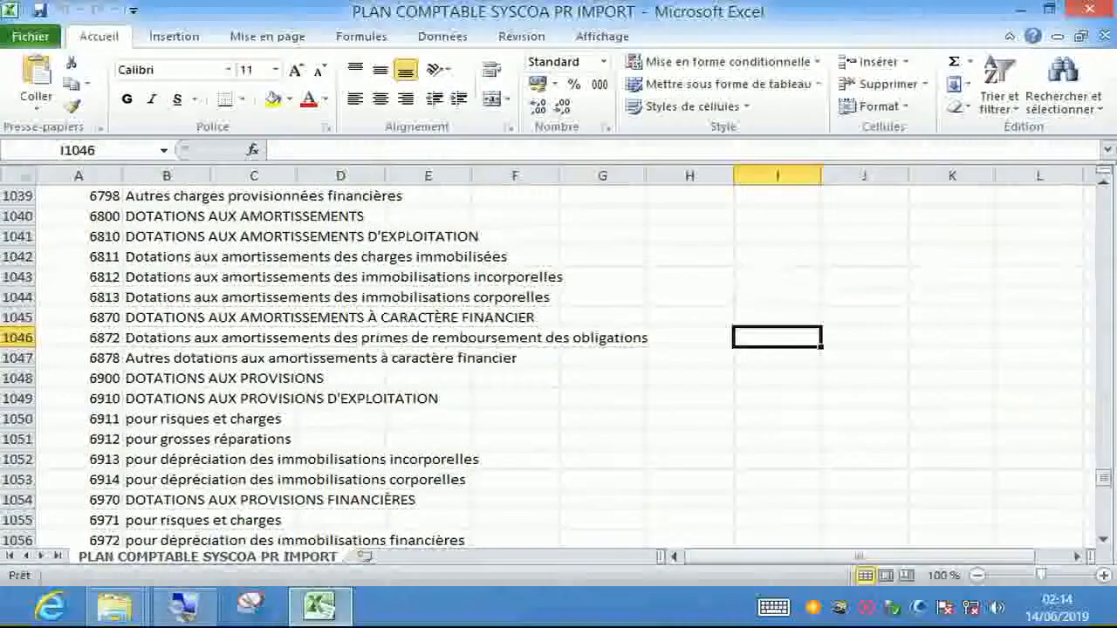
left_click(254, 318)
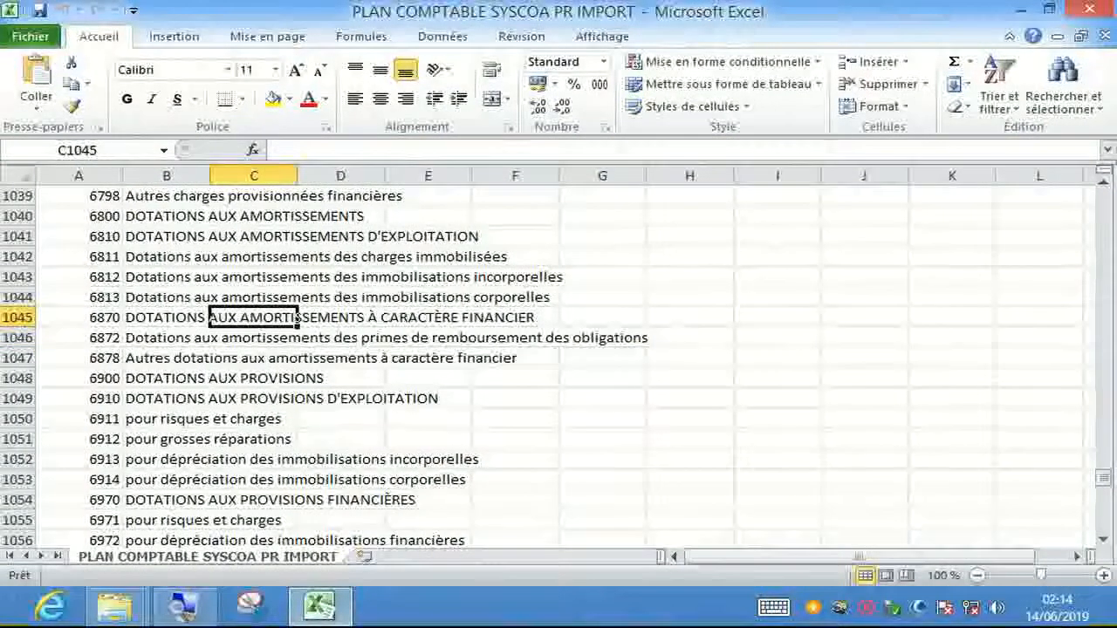
key("Down")
key("Down")
key("Down")
key("Down")
key("Down")
key("Down")
key("Down")
key("Down")
key("Down")
key("Down")
key("Down")
key("Down")
key("Down")
key("Down")
key("Down")
key("Down")
key("Down")
key("Down")
key("Down")
key("Down")
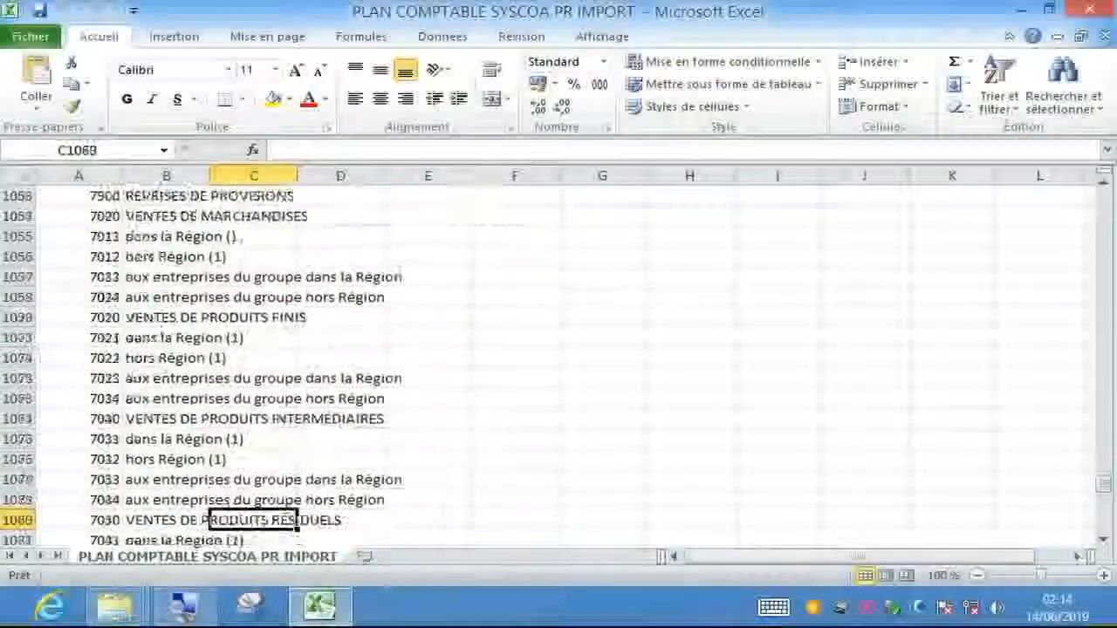
key("Down")
key("Down")
key("Down")
key("Down")
key("Down")
key("Down")
key("Down")
key("Down")
key("Down")
key("Down")
key("Down")
key("Down")
key("Down")
key("Down")
key("Down")
key("Down")
key("Down")
key("Down")
key("Down")
key("Down")
key("Up")
key("Up")
key("Up")
key("Up")
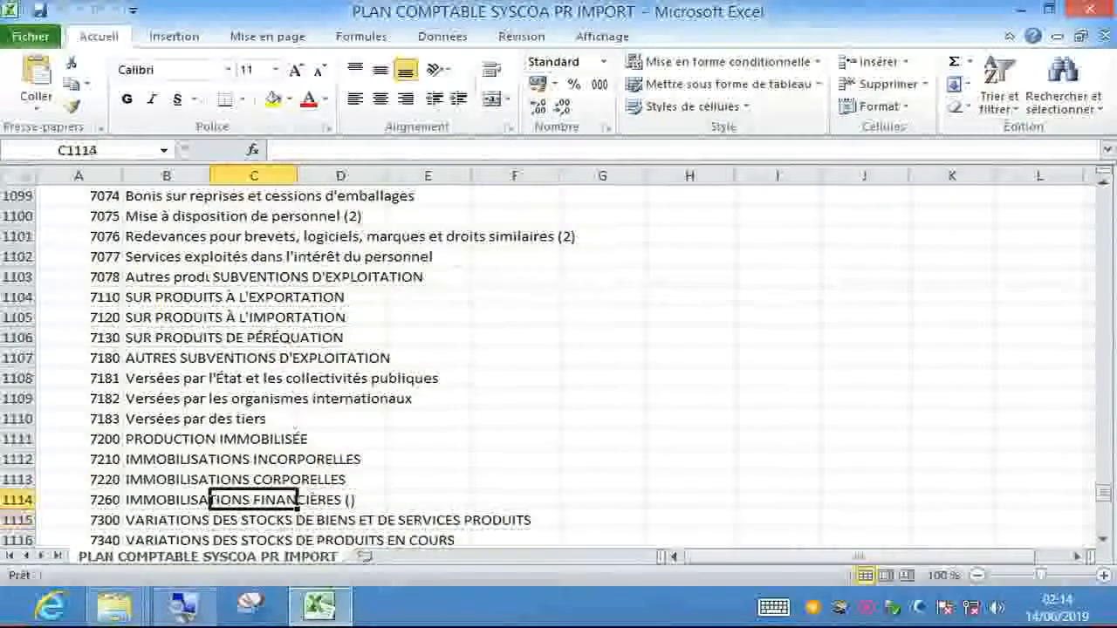
key("Up")
key("Up")
key("Up")
key("Up")
key("Up")
key("Up")
key("Up")
key("Up")
key("Up")
key("Up")
key("Up")
key("Up")
key("Up")
key("Up")
key("Up")
key("Up")
key("Up")
key("Up")
key("Up")
key("Up")
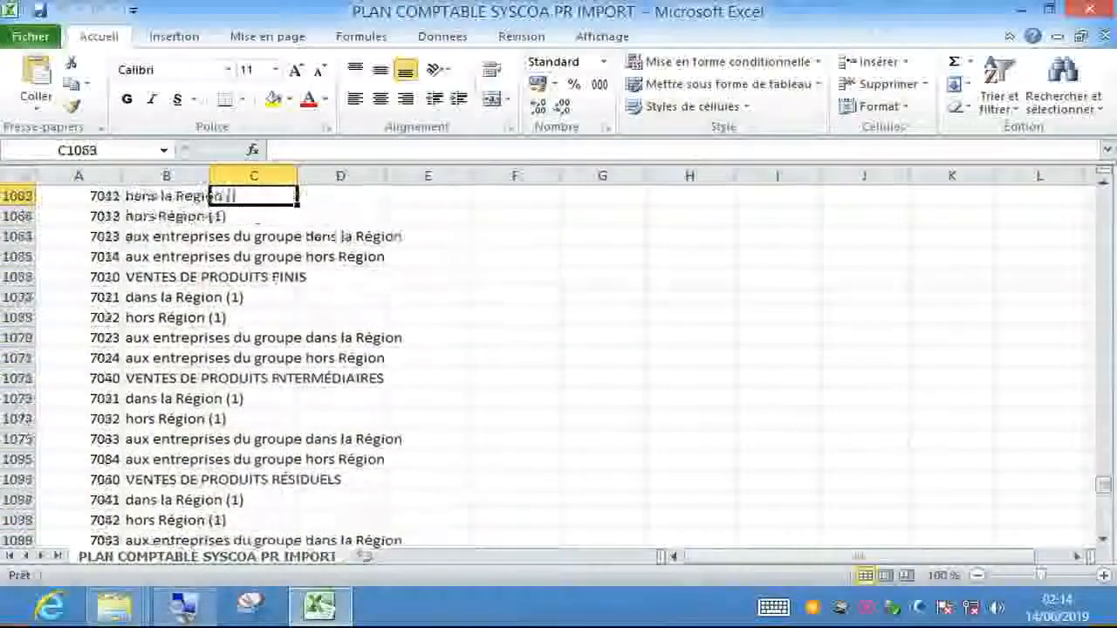
key("Up")
key("Up")
key("Up")
key("Up")
key("Up")
key("Up")
key("Up")
key("Up")
key("Up")
key("Up")
key("Up")
key("Up")
key("Up")
key("Up")
key("Up")
key("Up")
key("Up")
key("Up")
key("Up")
key("Up")
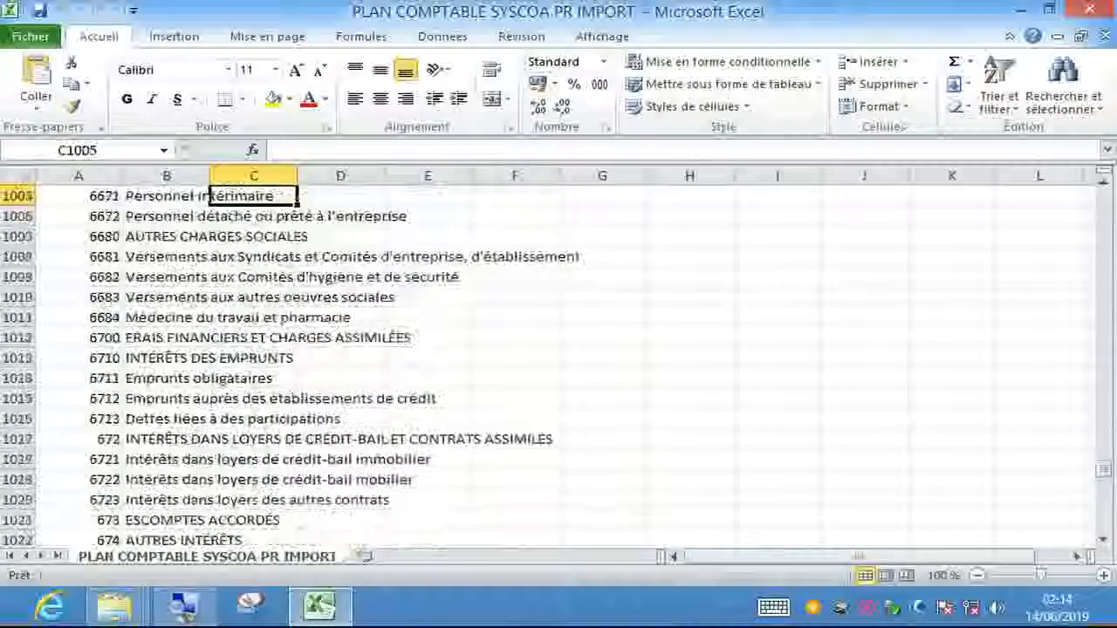
key("Up")
key("Up")
key("Up")
key("Up")
key("Up")
key("Up")
key("Up")
key("Up")
key("Up")
key("Up")
key("Up")
key("Up")
key("Up")
key("Up")
key("Up")
key("Up")
key("Up")
key("Up")
key("Up")
key("Up")
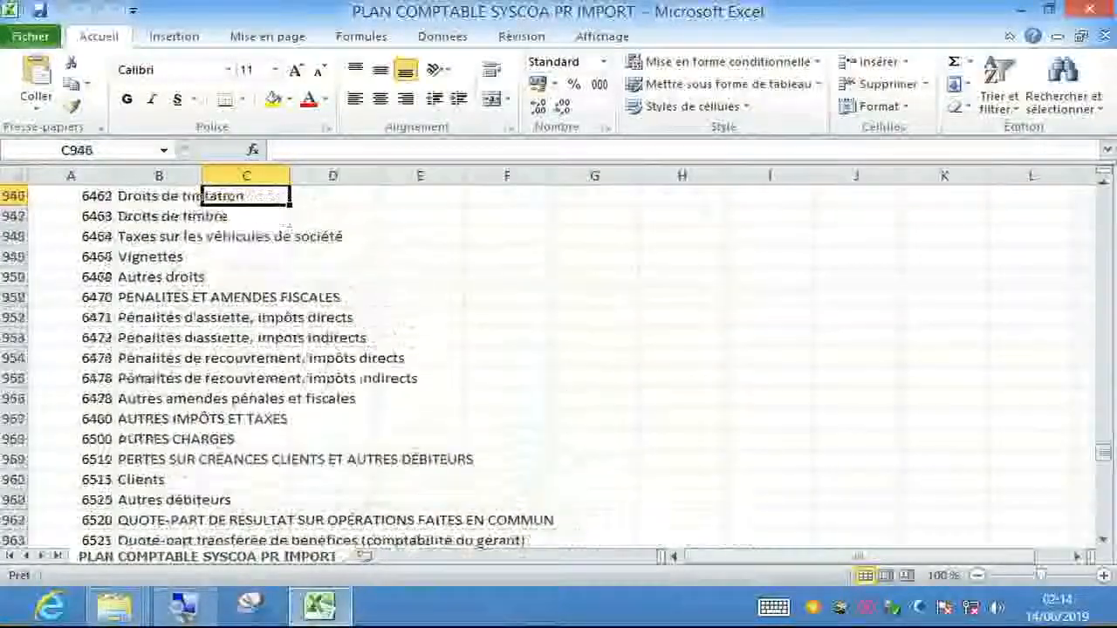
key("Up")
key("Up")
key("Up")
key("Up")
key("Up")
key("Up")
key("Up")
key("Up")
key("Up")
key("Up")
key("Up")
key("Up")
key("Up")
key("Up")
key("Up")
key("Up")
key("Up")
key("Up")
key("Up")
key("Up")
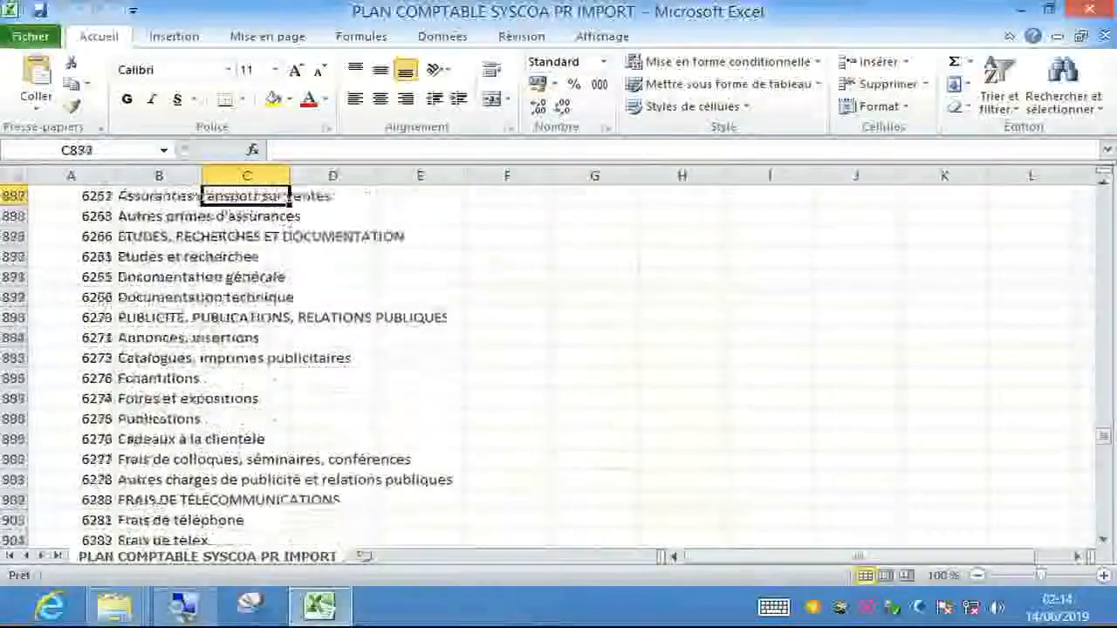
key("Up")
key("Up")
key("Up")
key("Up")
key("Up")
key("Up")
key("Up")
key("Up")
key("Up")
key("Up")
key("Up")
key("Up")
key("Up")
key("Up")
key("Up")
key("Up")
key("Up")
key("Up")
key("Up")
key("Up")
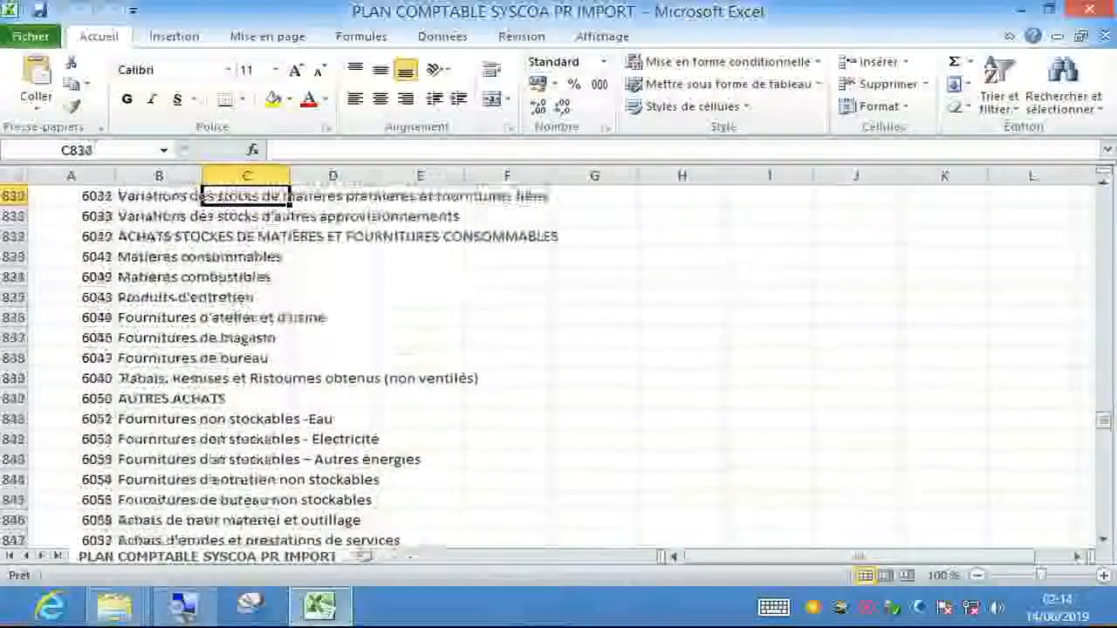
key("Up")
key("Up")
key("Up")
key("Up")
key("Up")
key("Up")
key("Up")
key("Up")
key("Up")
key("Up")
key("Up")
key("Up")
key("Up")
key("Up")
key("Up")
key("Up")
key("Up")
key("Up")
key("Up")
key("Up")
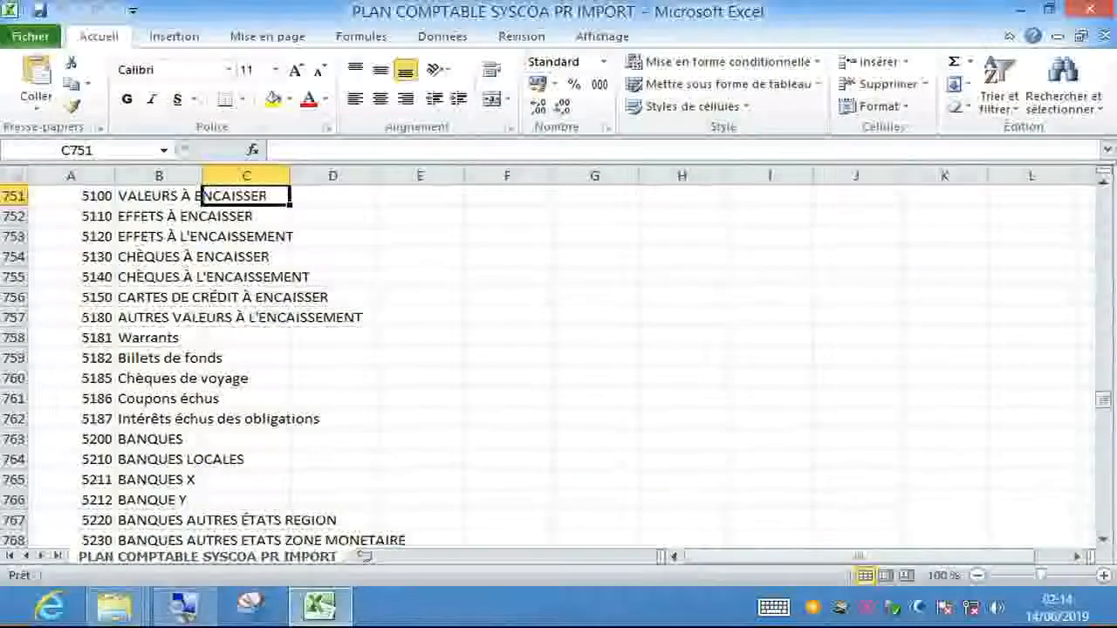
left_click_drag(1104, 399, 1104, 199)
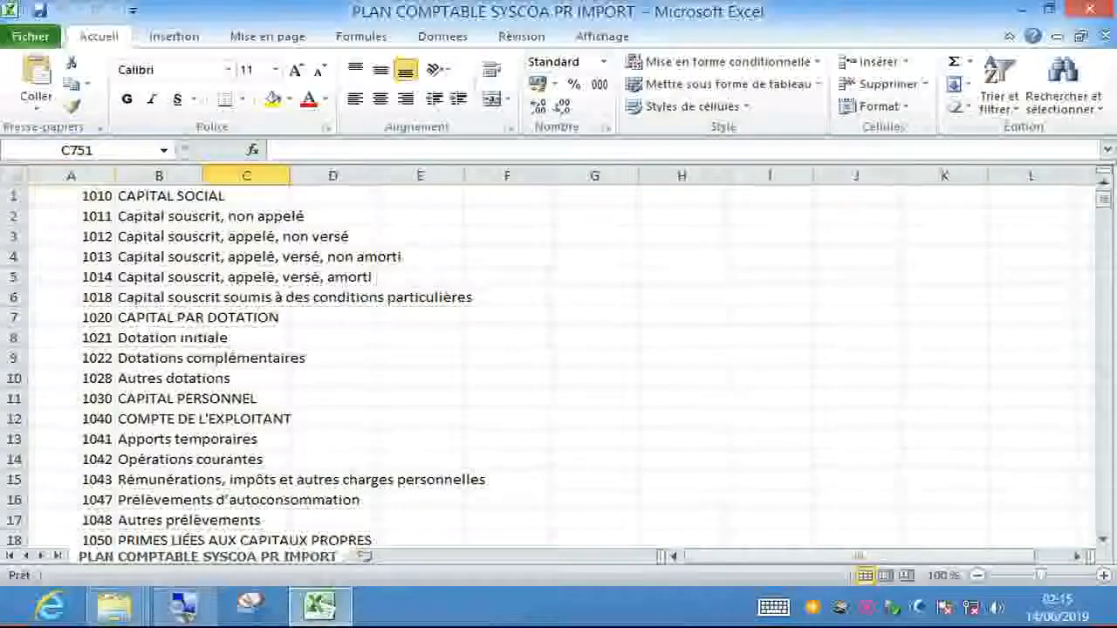
left_click(71, 175)
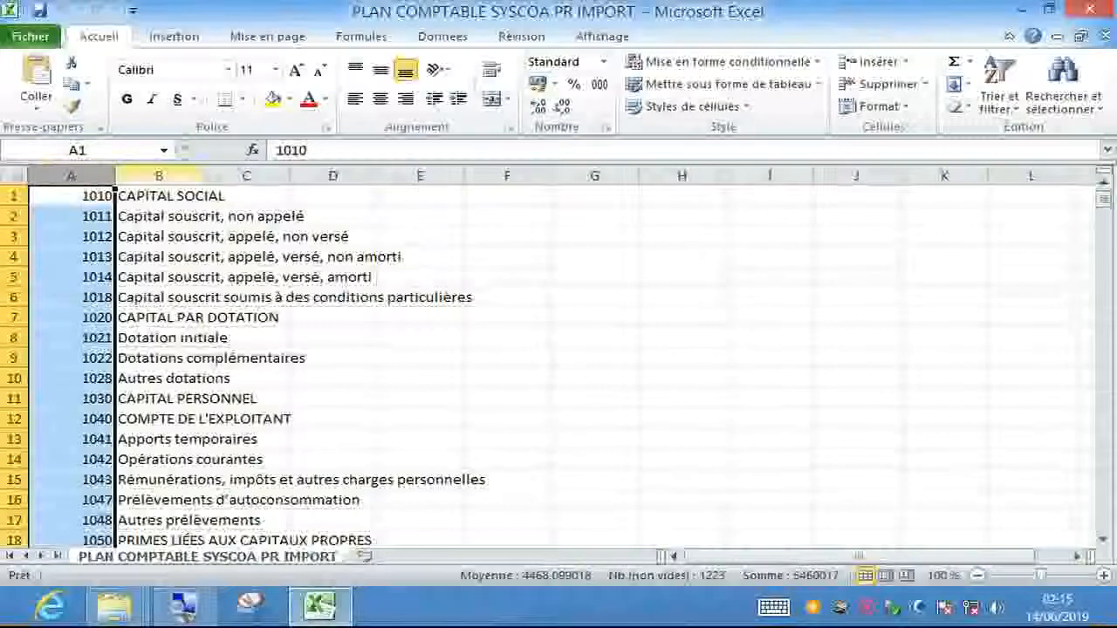
left_click(159, 176)
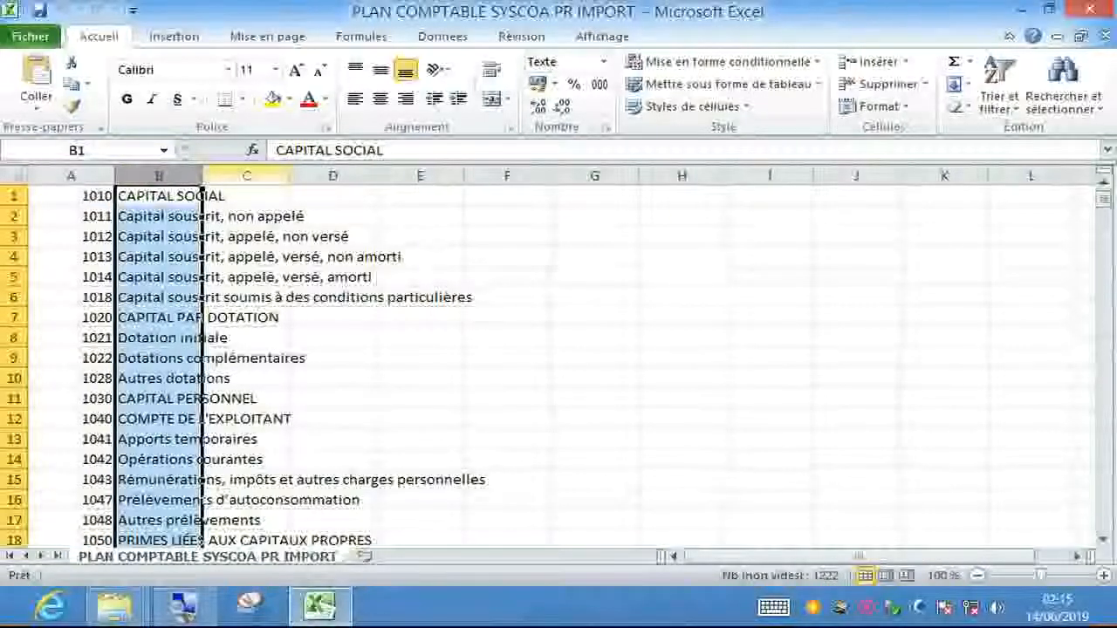
left_click(246, 175)
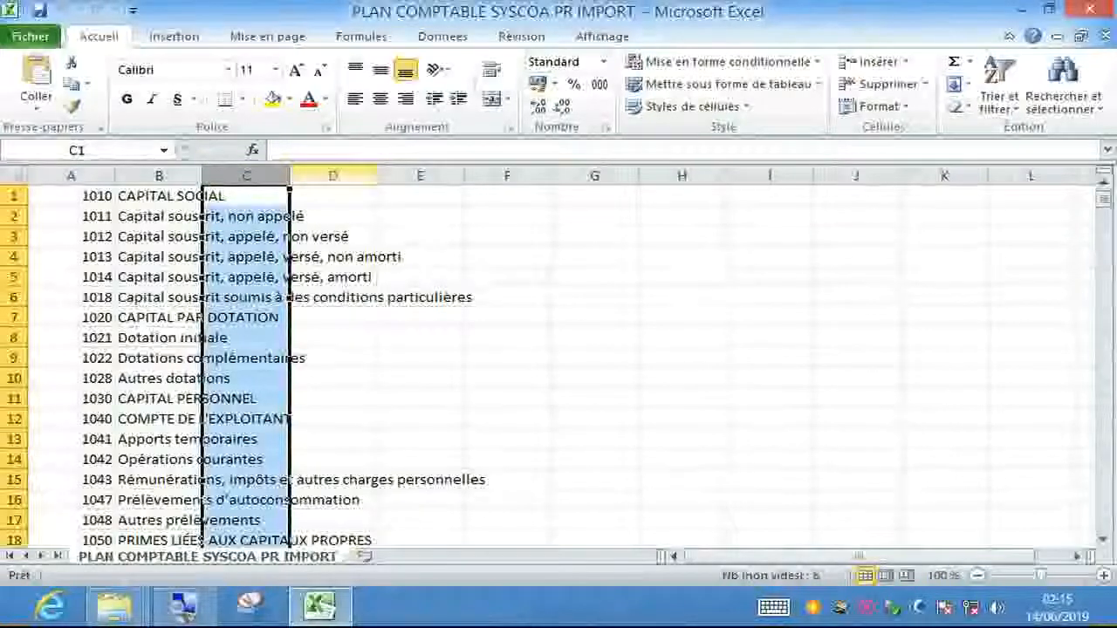
left_click(333, 175)
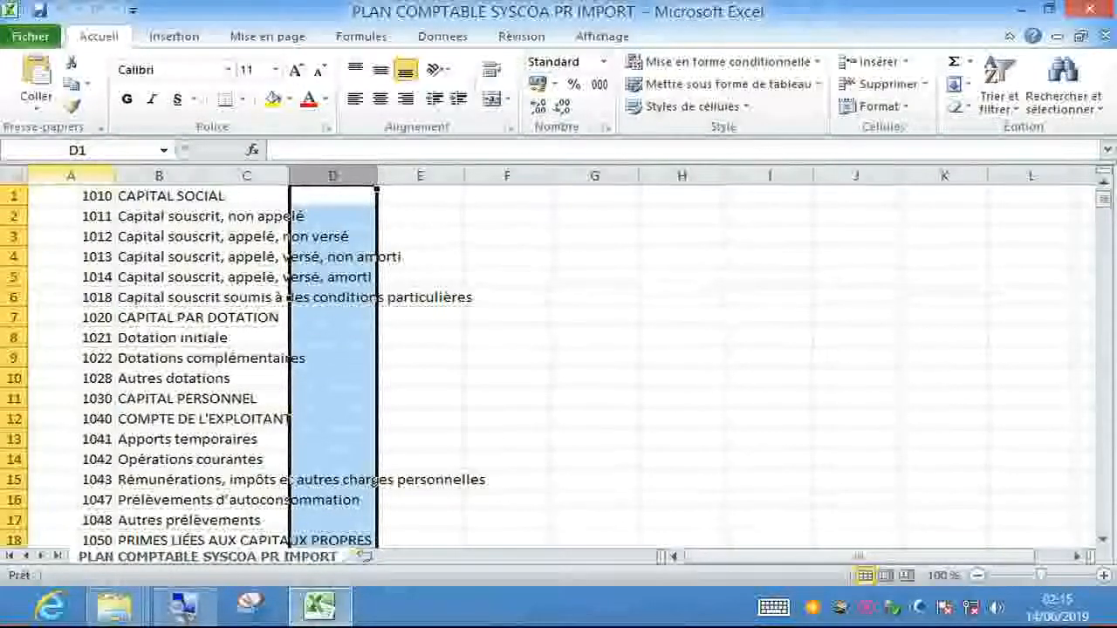
left_click(72, 175)
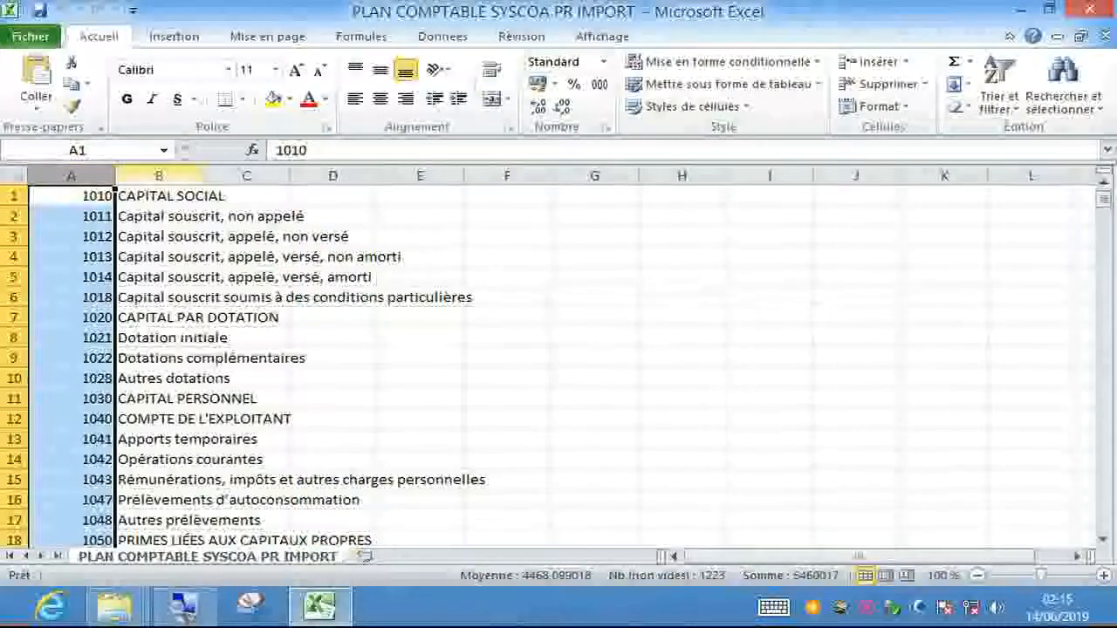
left_click(159, 176)
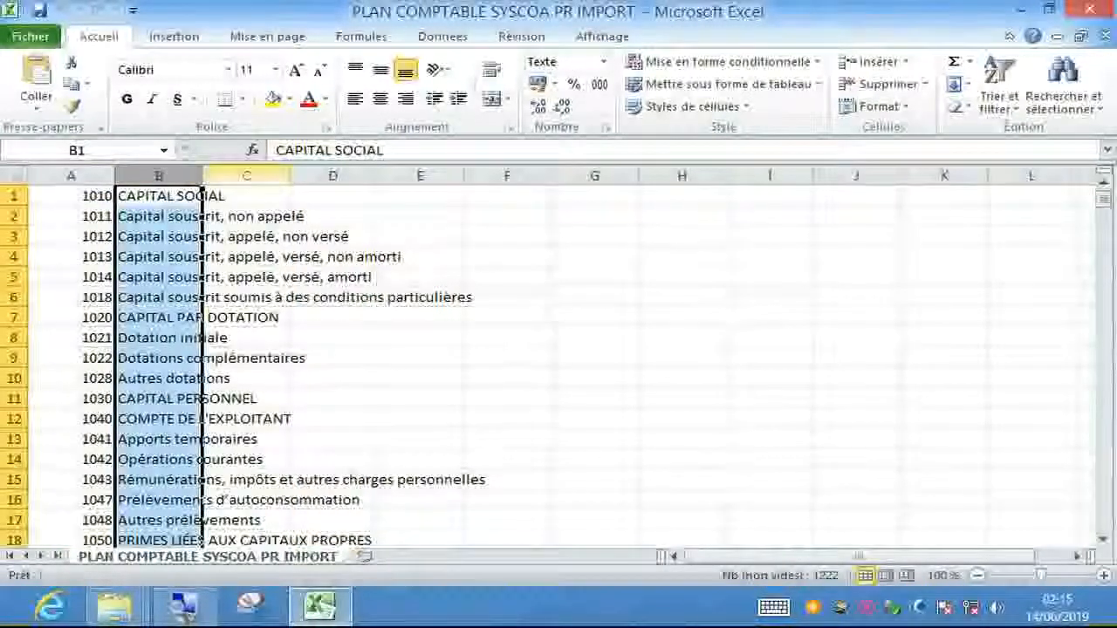
left_click(246, 176)
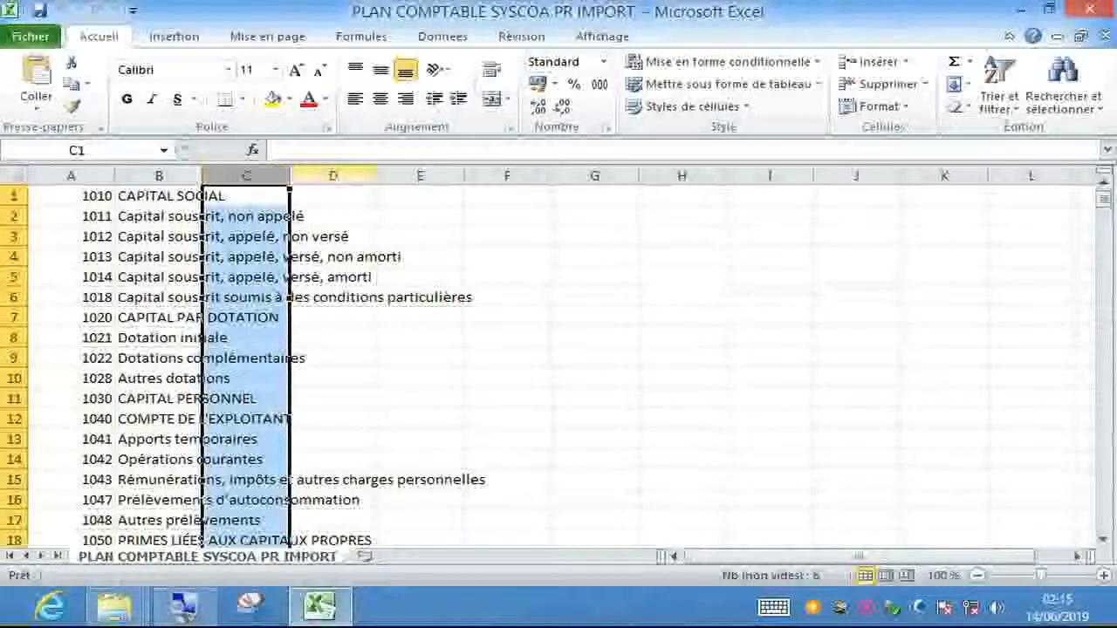
left_click(332, 175)
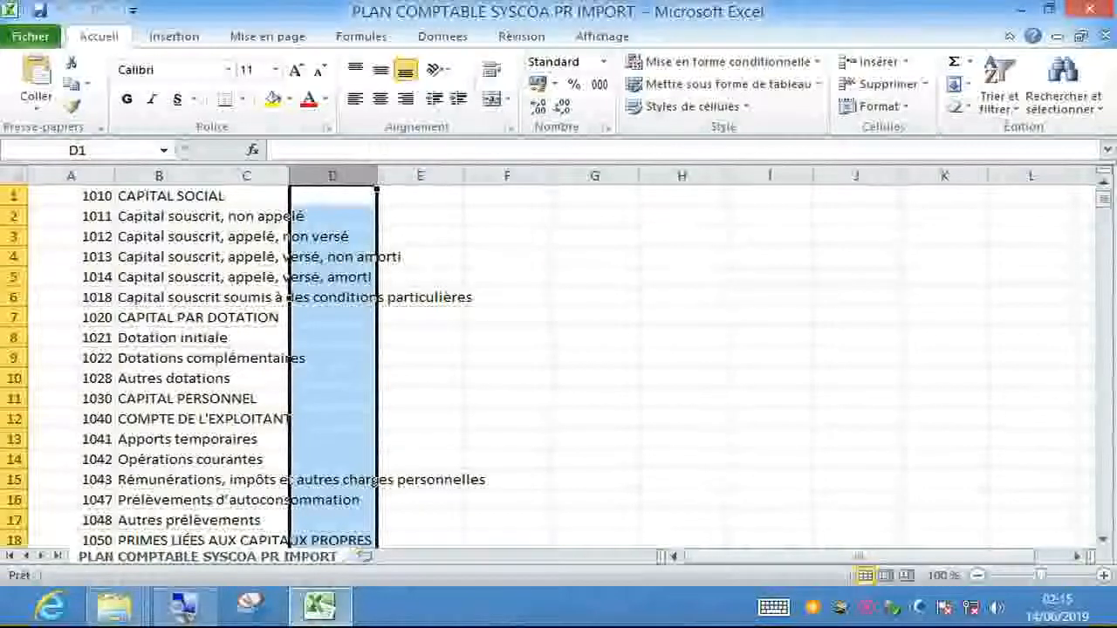
left_click(595, 256)
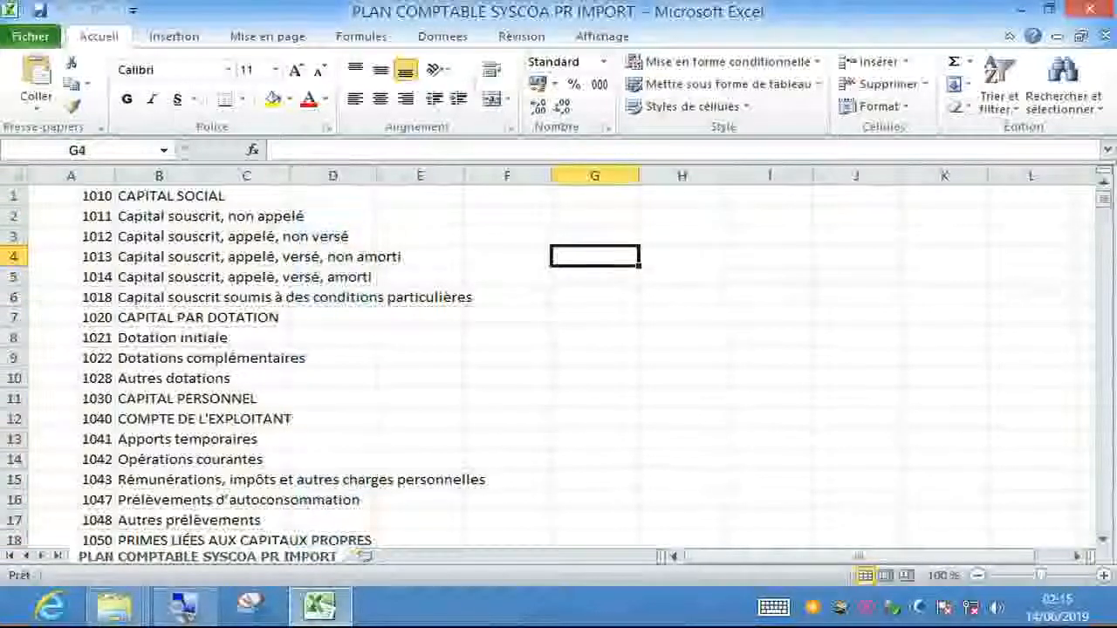
- Select the entire PLAN COMPTABLE SYSCOA PR IMPORT worksheet with Ctrl+A
left_click_drag(52, 196, 524, 520)
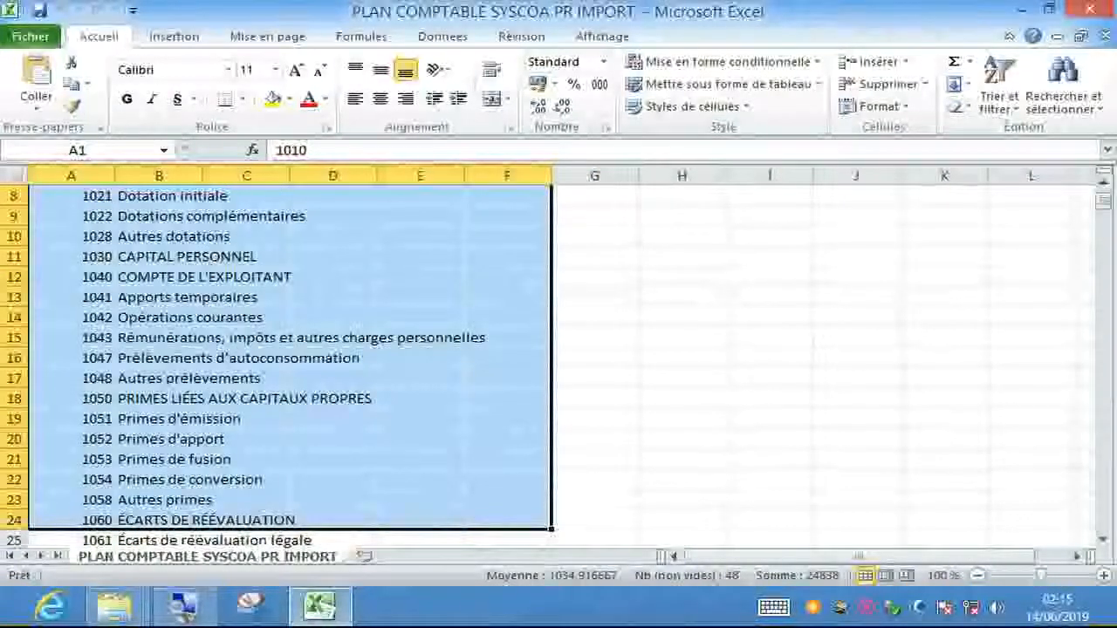
left_click(770, 378)
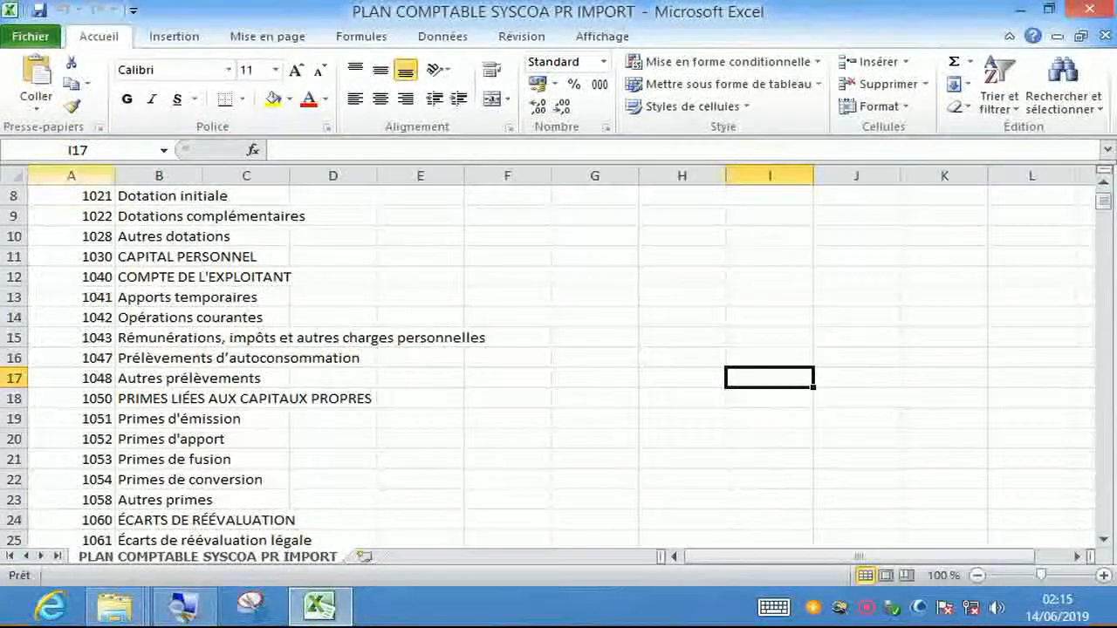
left_click(72, 176)
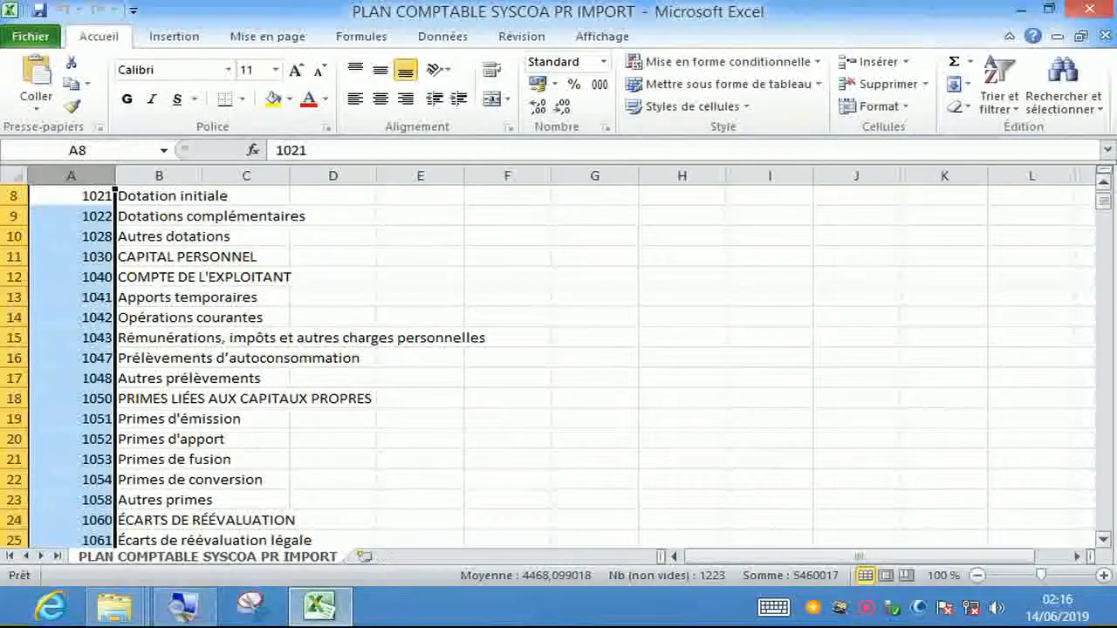
left_click_drag(1104, 202, 1105, 194)
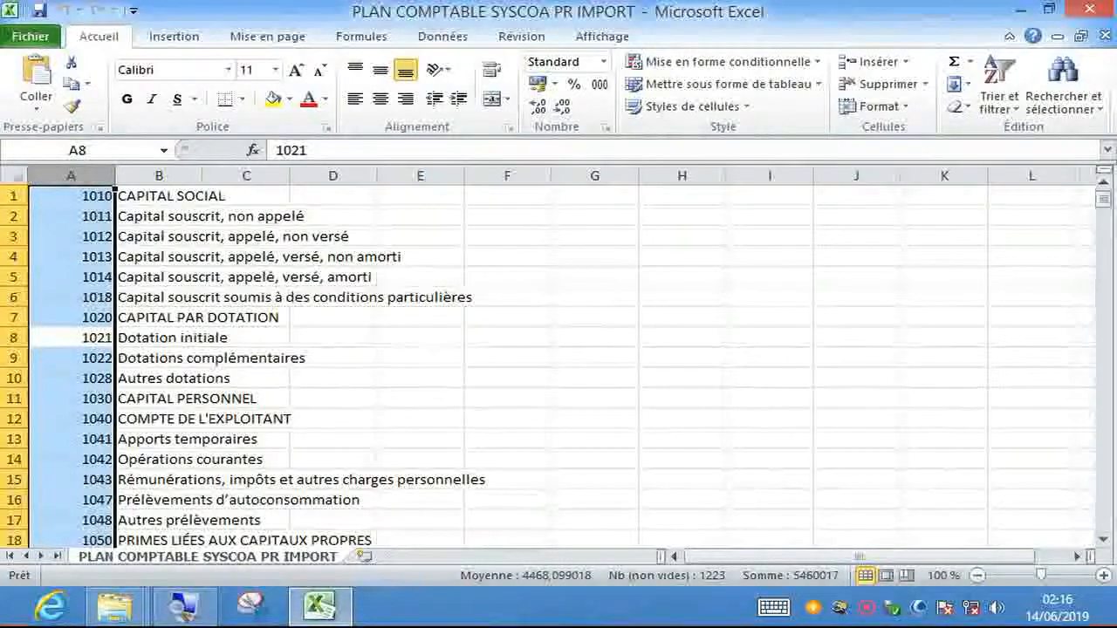
left_click(13, 197)
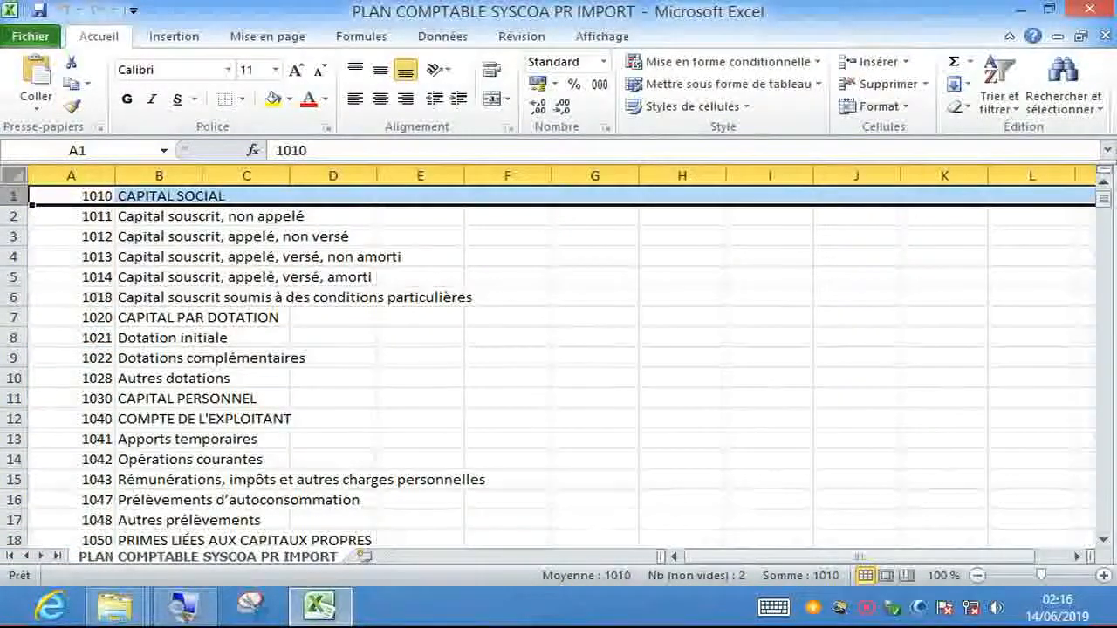
key("ctrl+a")
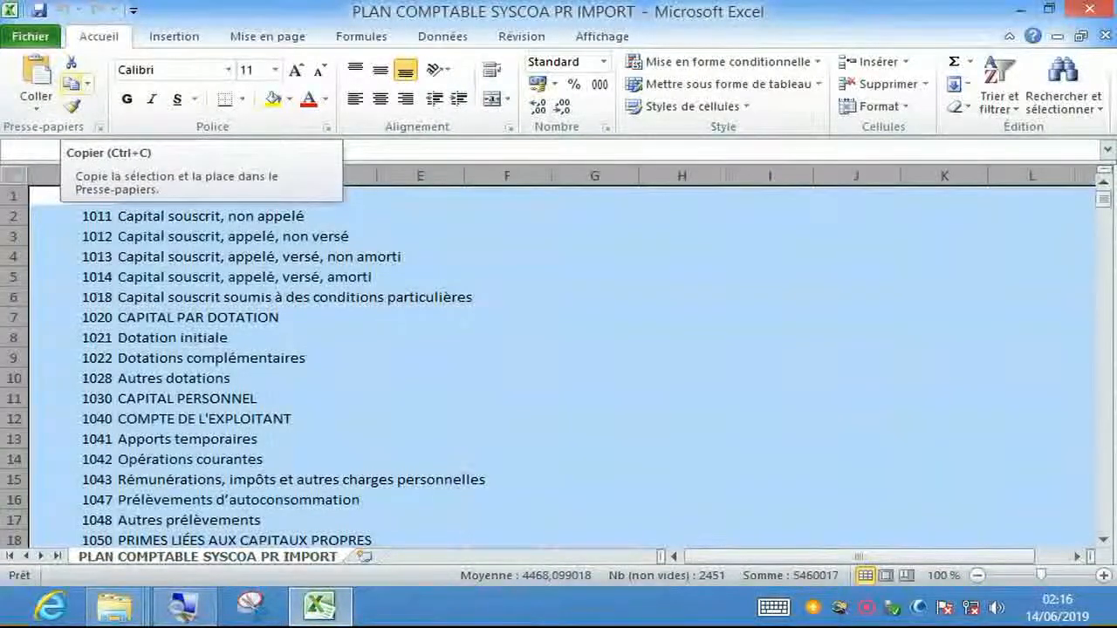
- Copy the whole chart of accounts and minimise Excel to reveal the folder window
left_click(73, 83)
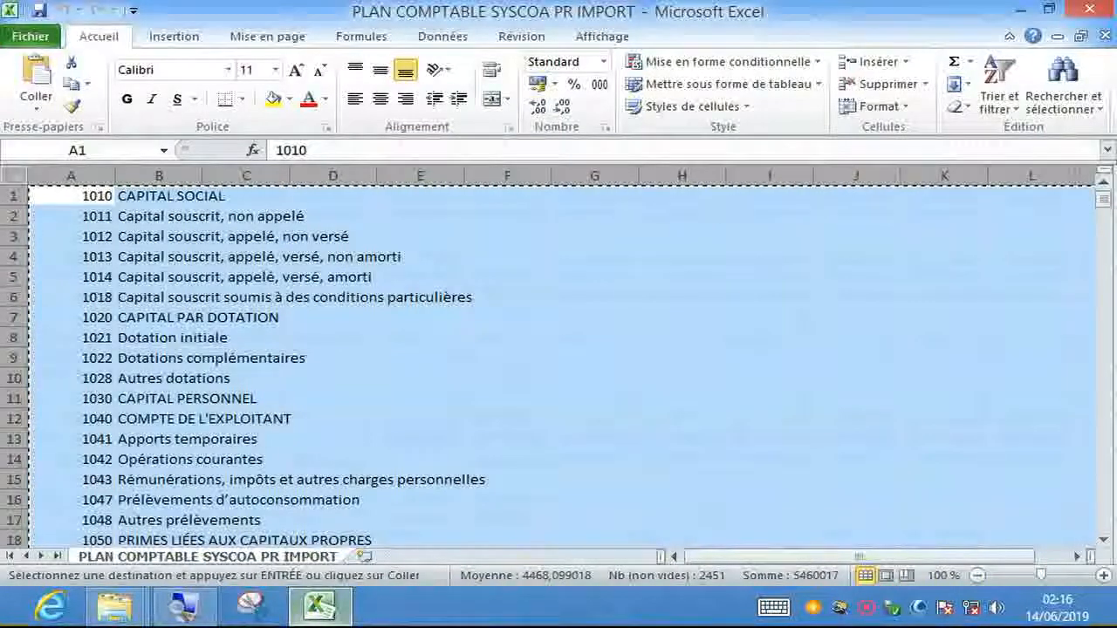
left_click(319, 607)
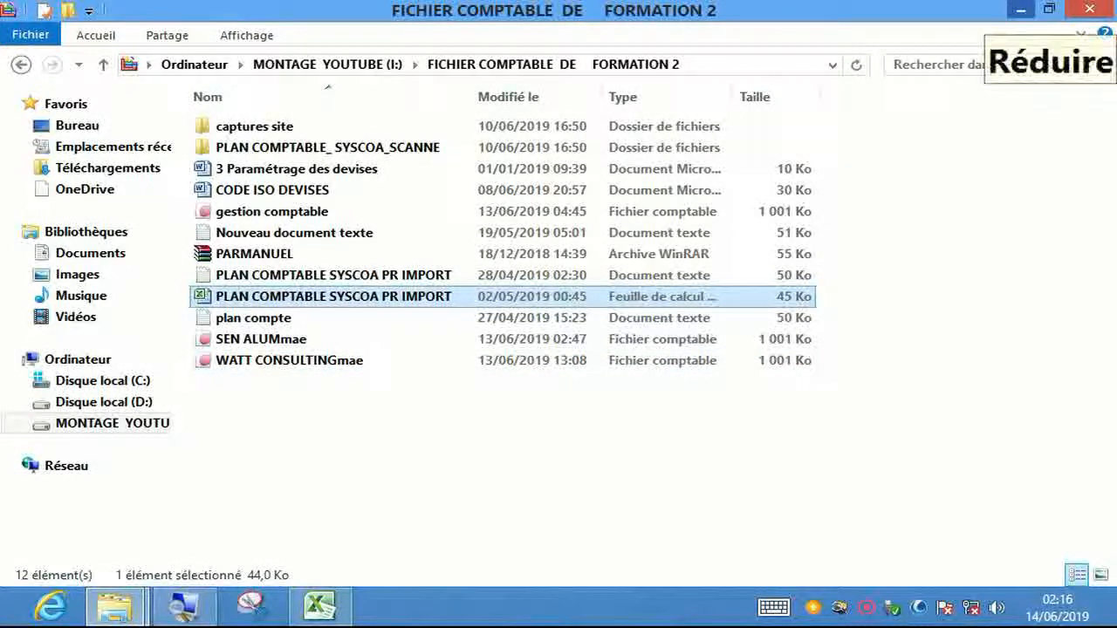
- Create an empty text document named Nouveau document texte on the desktop
left_click(1020, 9)
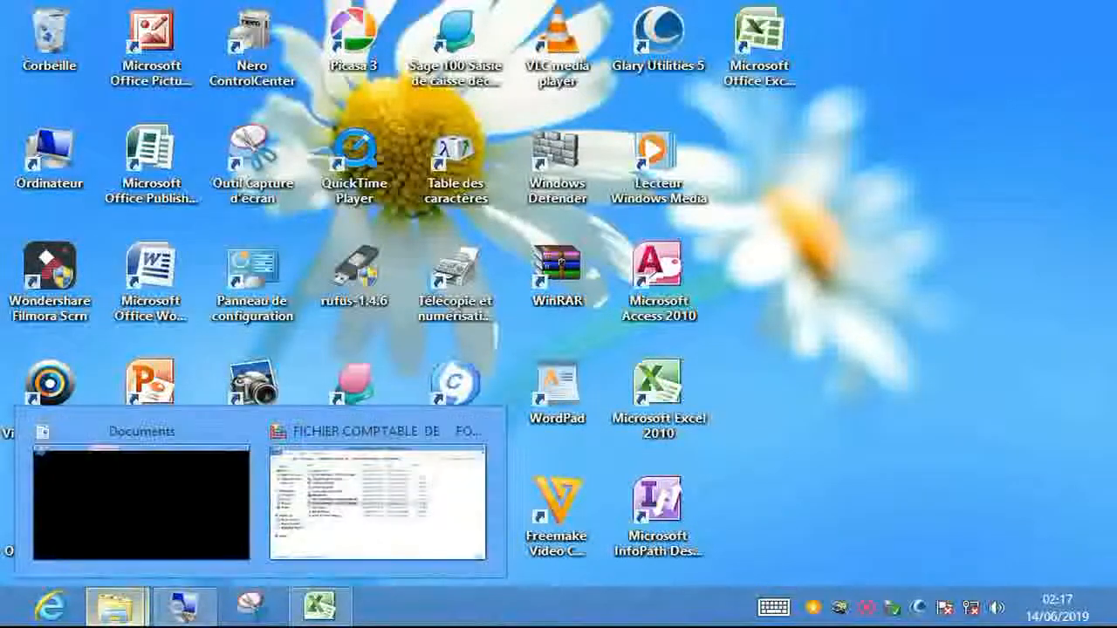
right_click(756, 208)
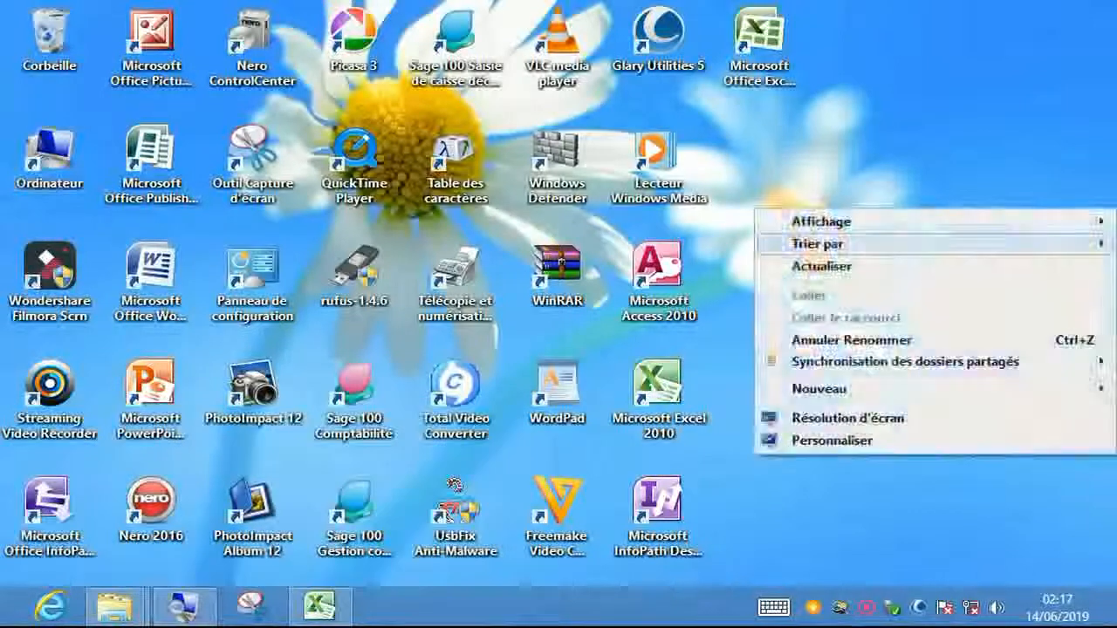
mouse_move(838, 389)
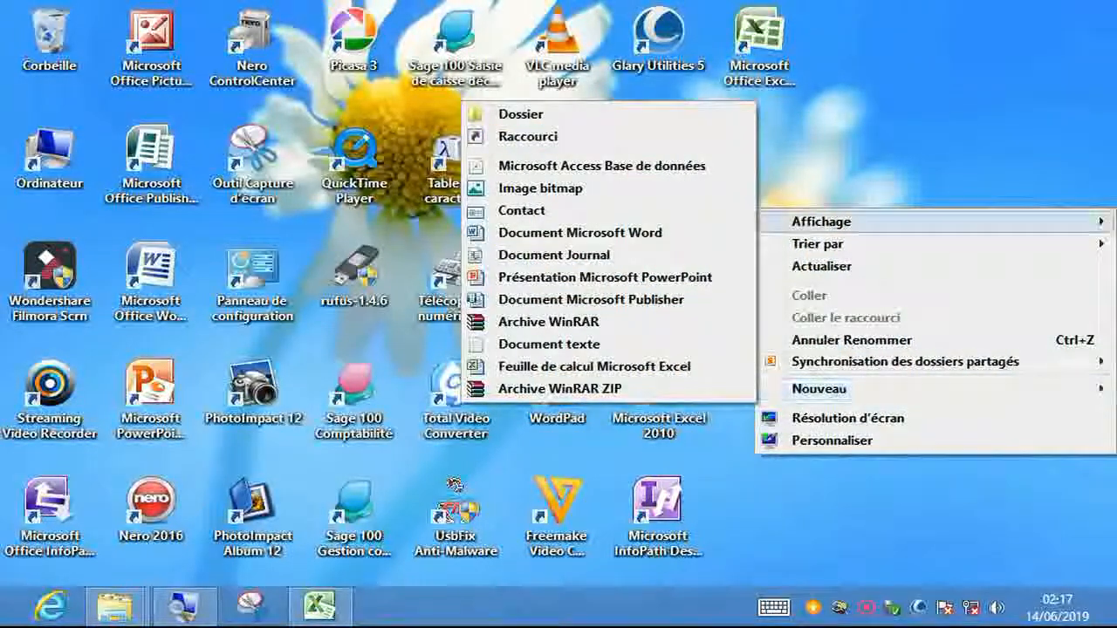
left_click(838, 114)
right_click(838, 98)
mouse_move(838, 278)
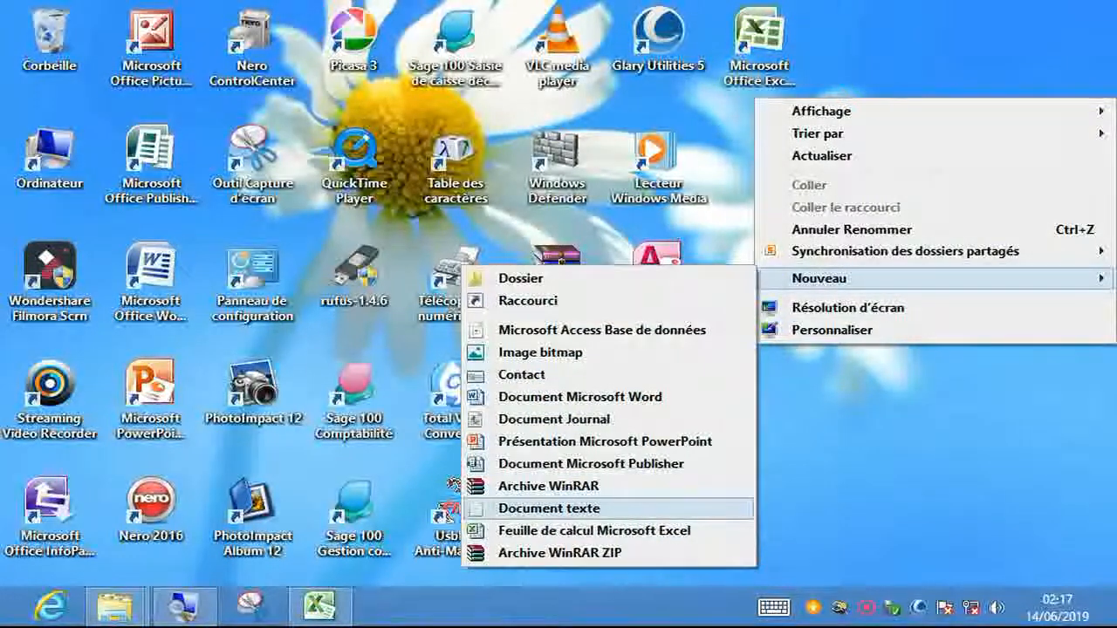
left_click(549, 508)
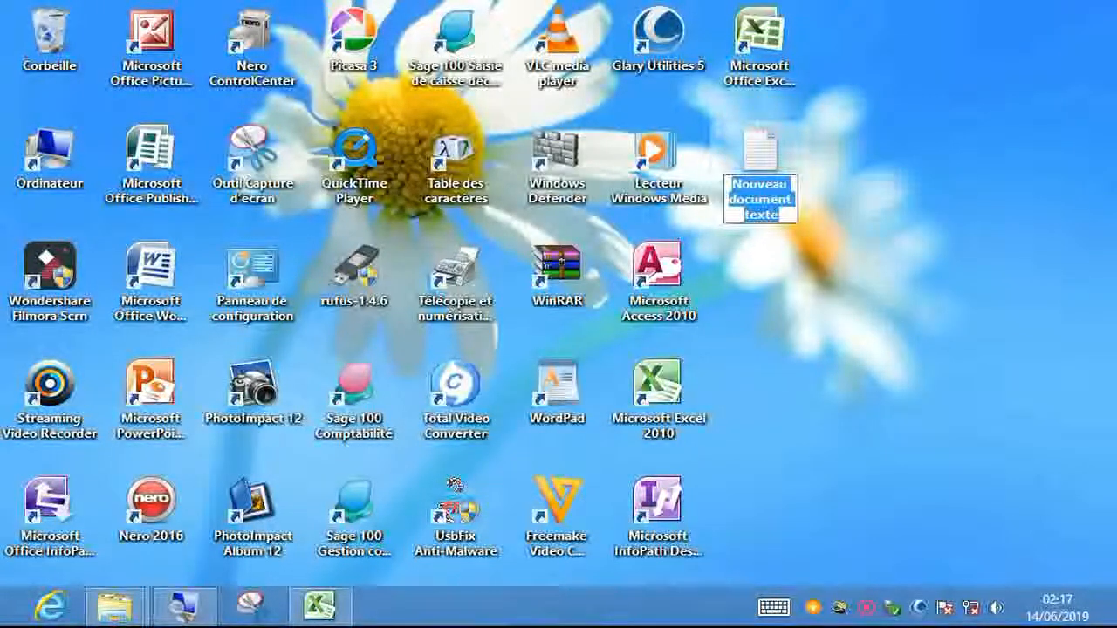
key("Return")
- Select the new Nouveau document texte icon on the desktop
left_click_drag(759, 162, 831, 230)
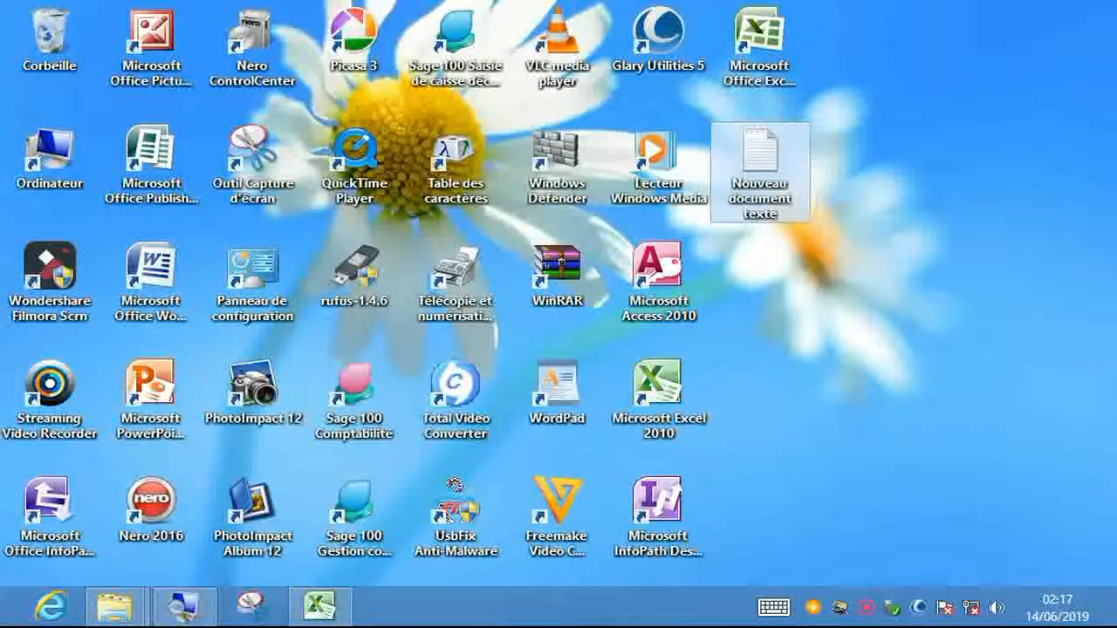
left_click_drag(747, 185, 855, 274)
left_click(854, 262)
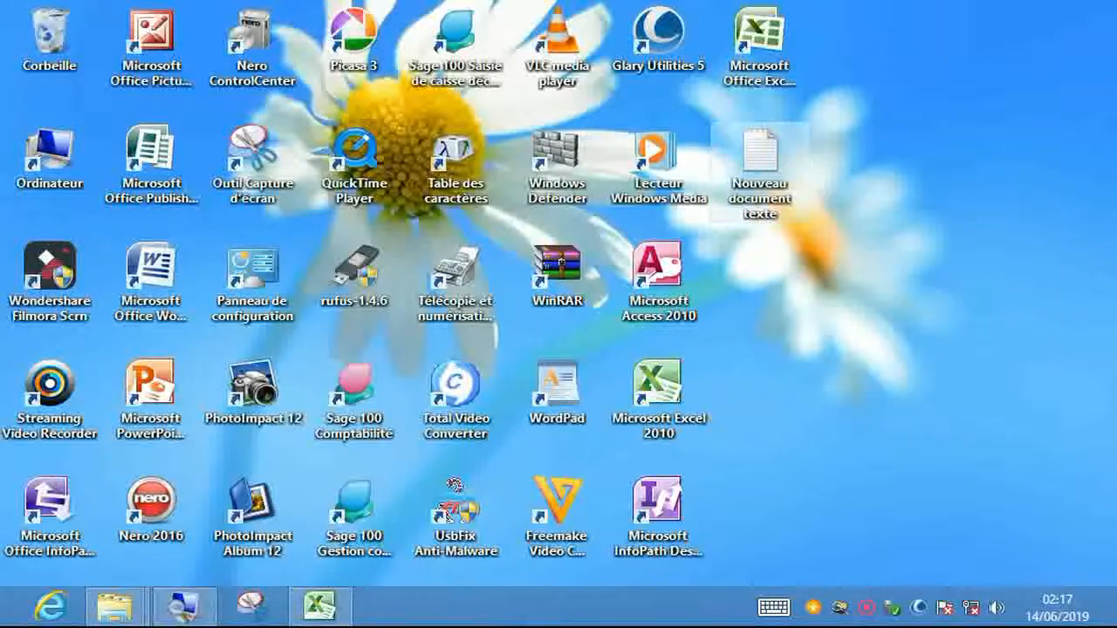
left_click(769, 176)
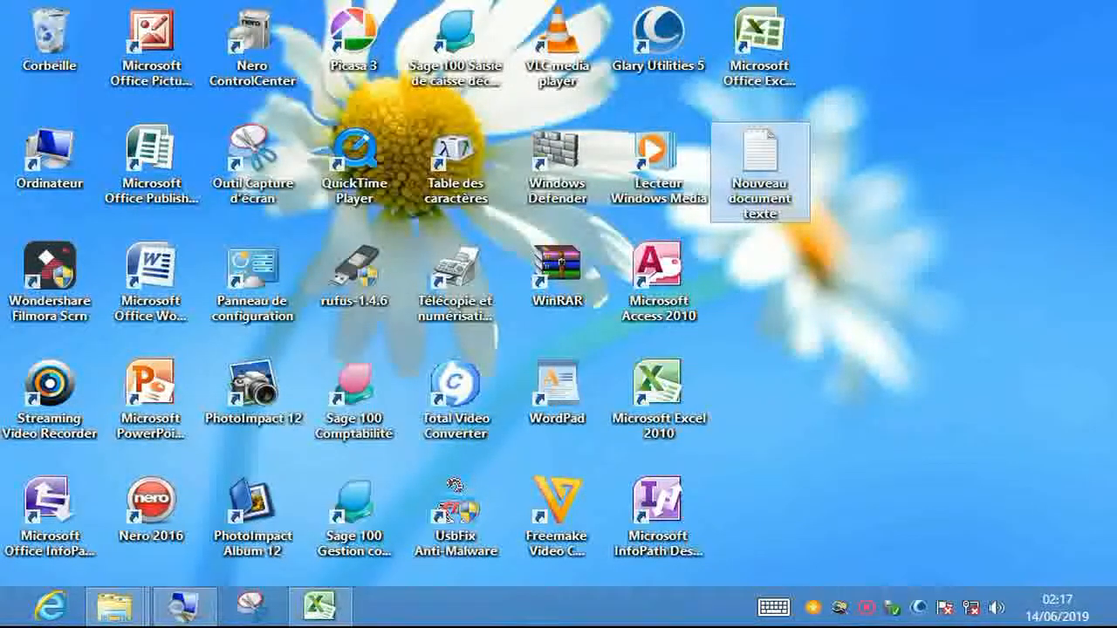
- Open Nouveau document texte in Notepad and paste the chart of accounts, from 1010 CAPITAL SOCIAL
double_click(769, 176)
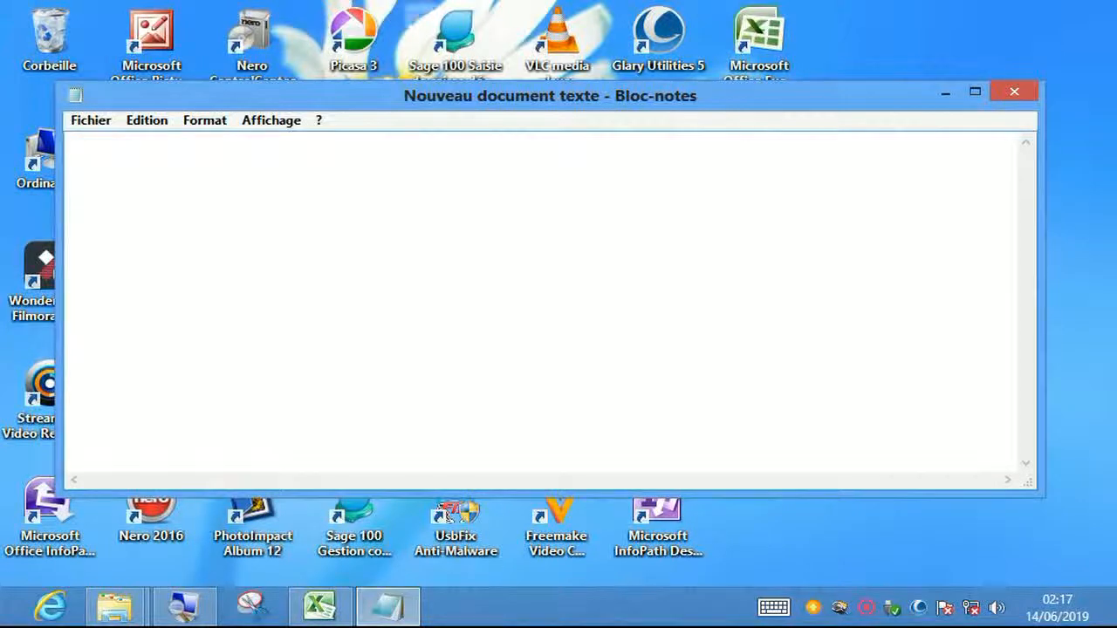
left_click_drag(550, 96, 585, 96)
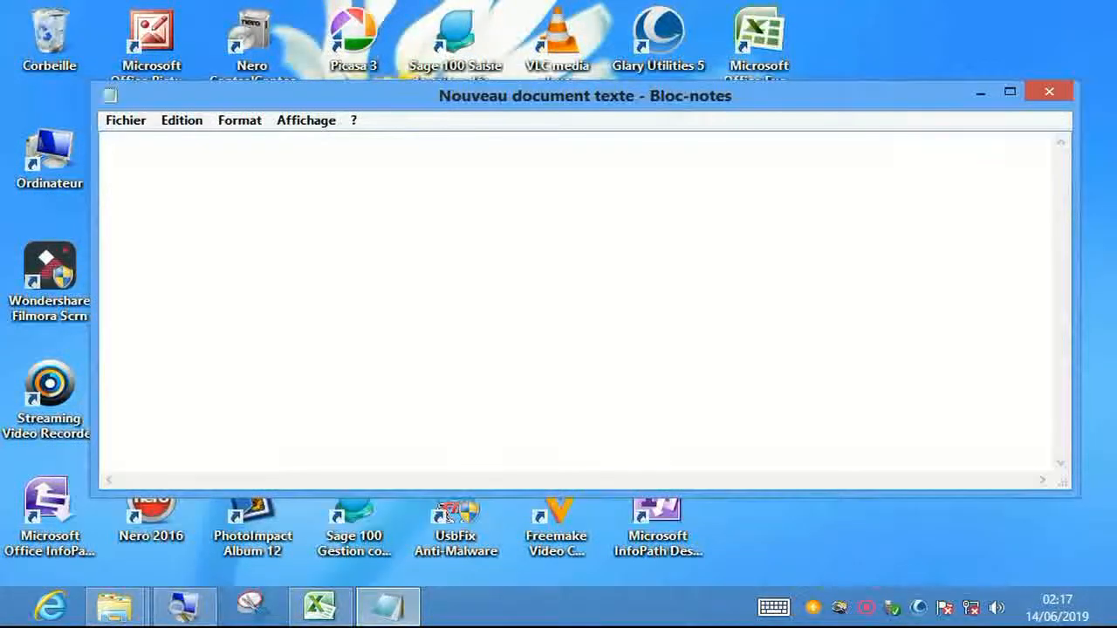
right_click(211, 176)
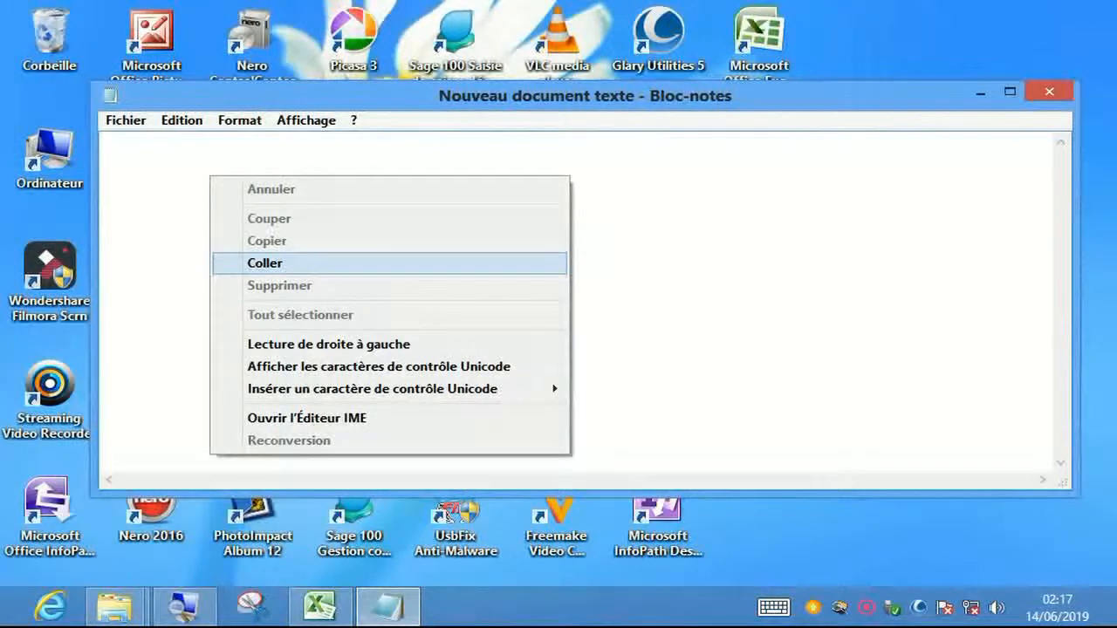
left_click(265, 262)
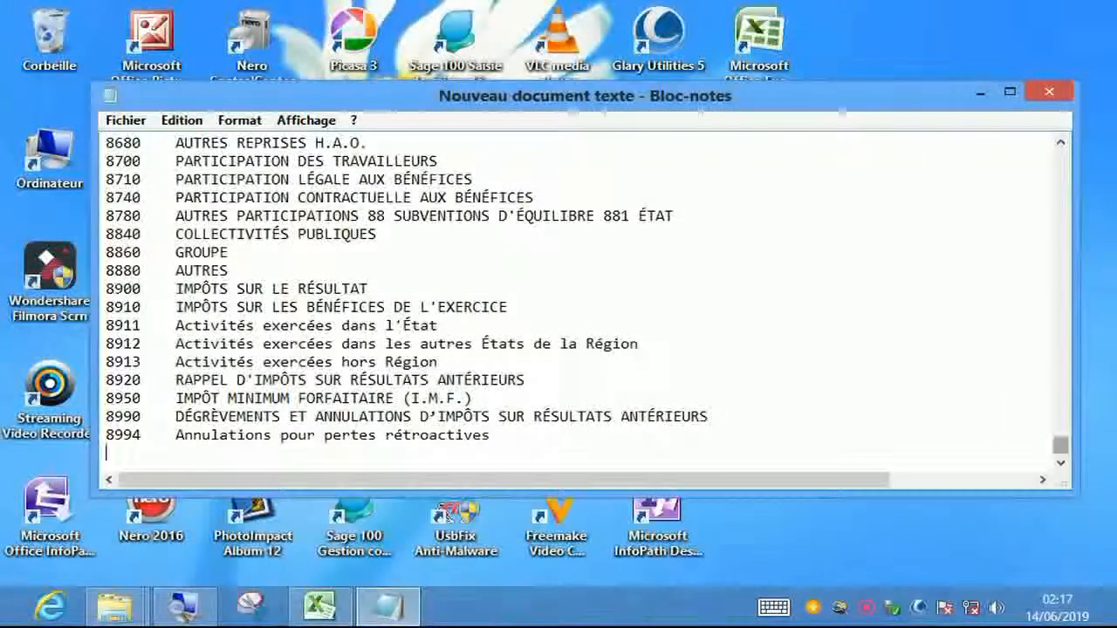
left_click_drag(1060, 446, 1061, 159)
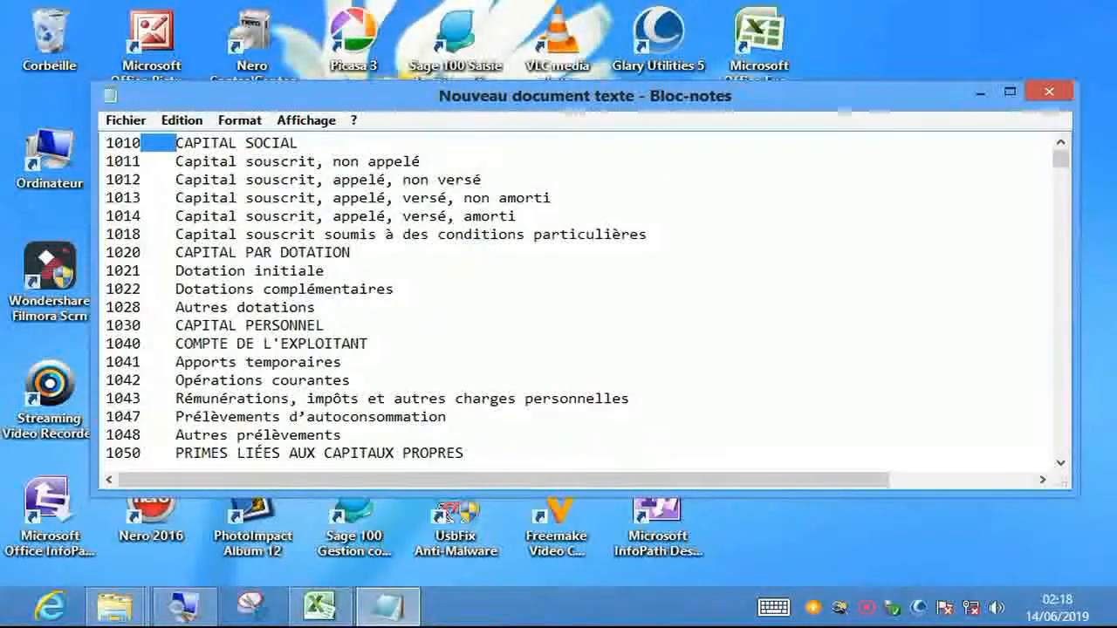
- Replace every tab in the account list with ';' using Remplacer, then close the dialog
right_click(157, 146)
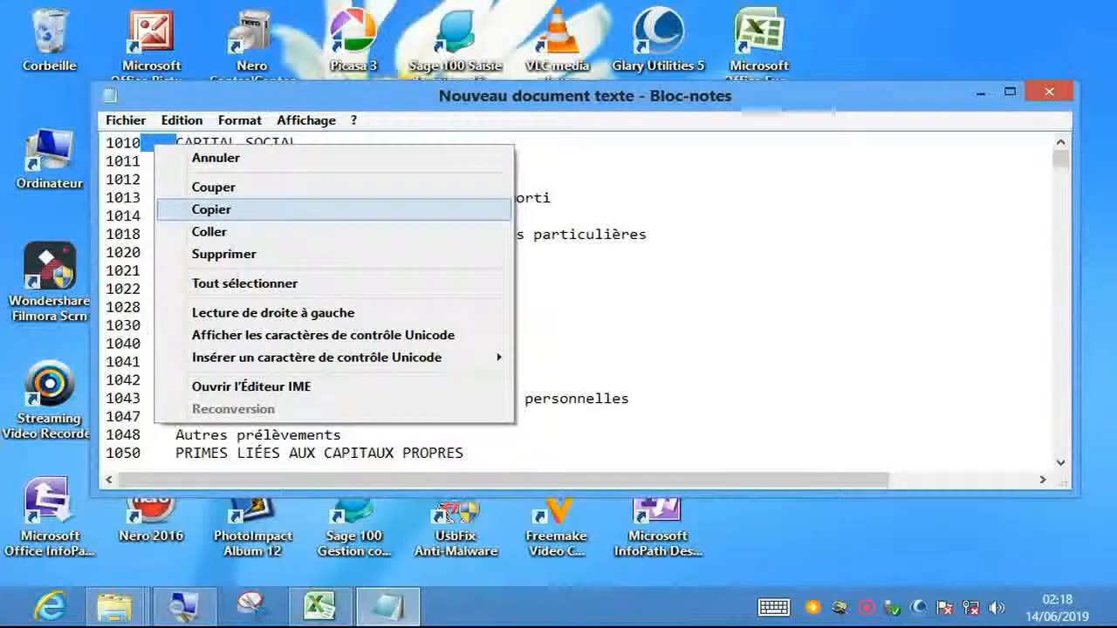
left_click(219, 210)
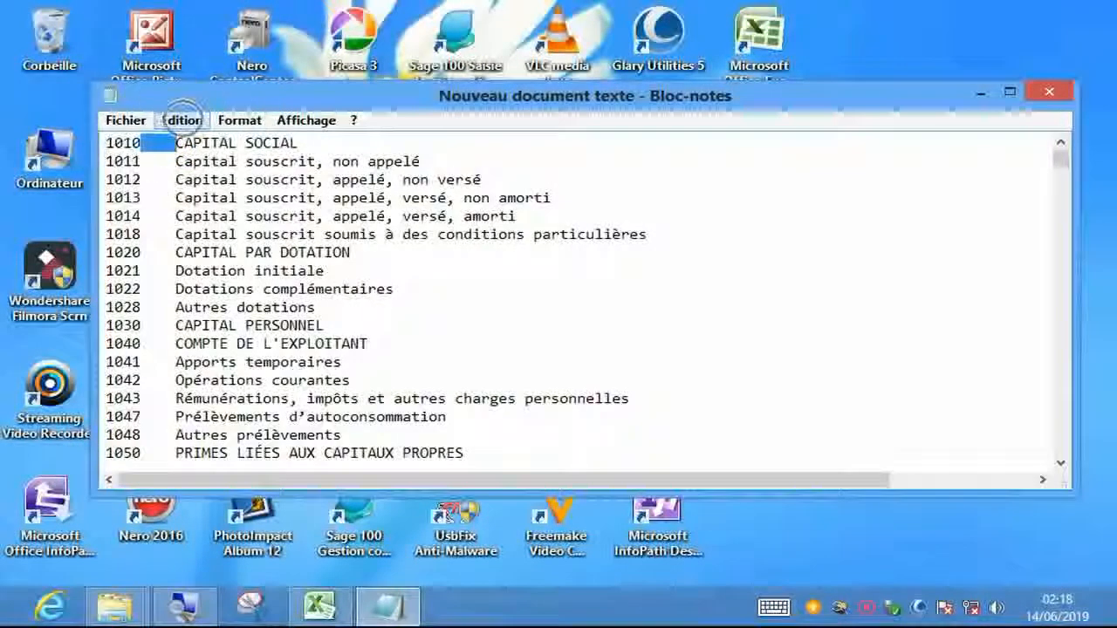
left_click(182, 120)
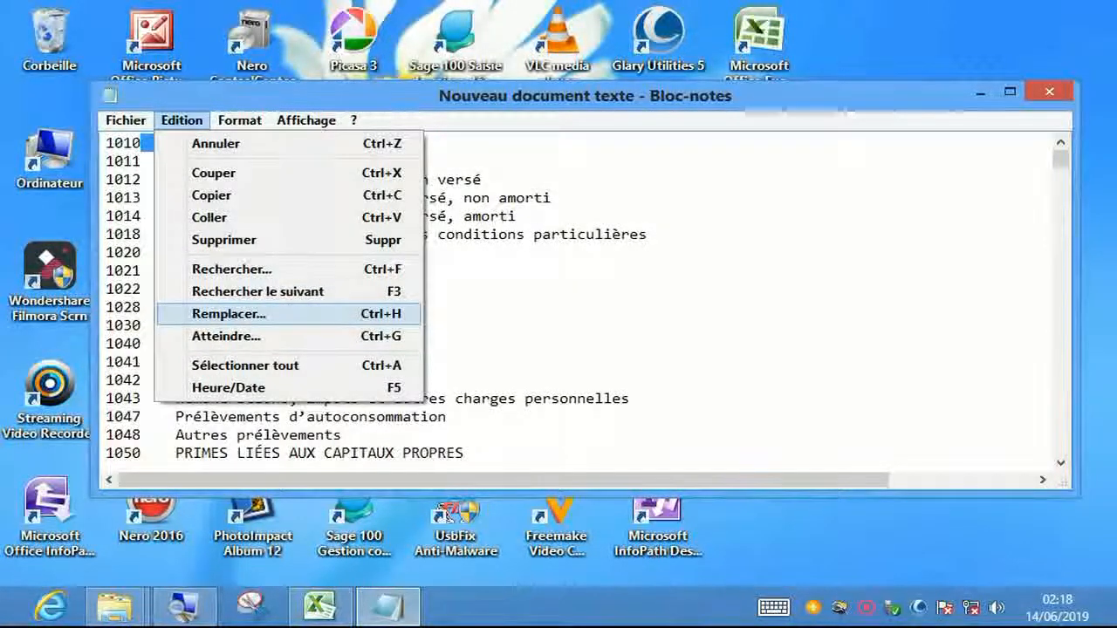
key("Return")
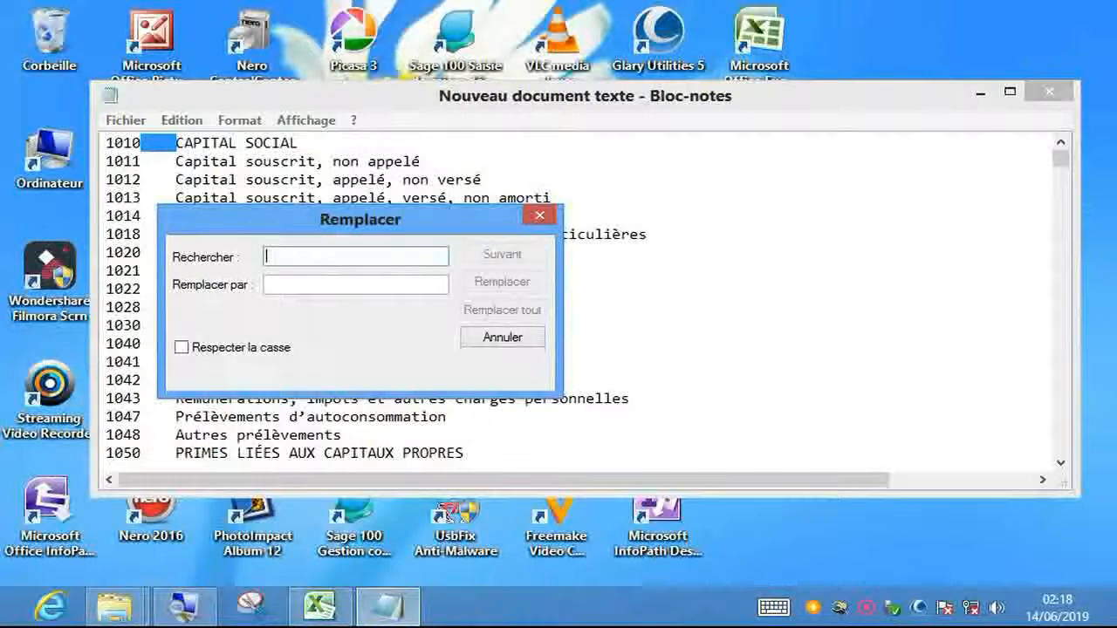
right_click(275, 257)
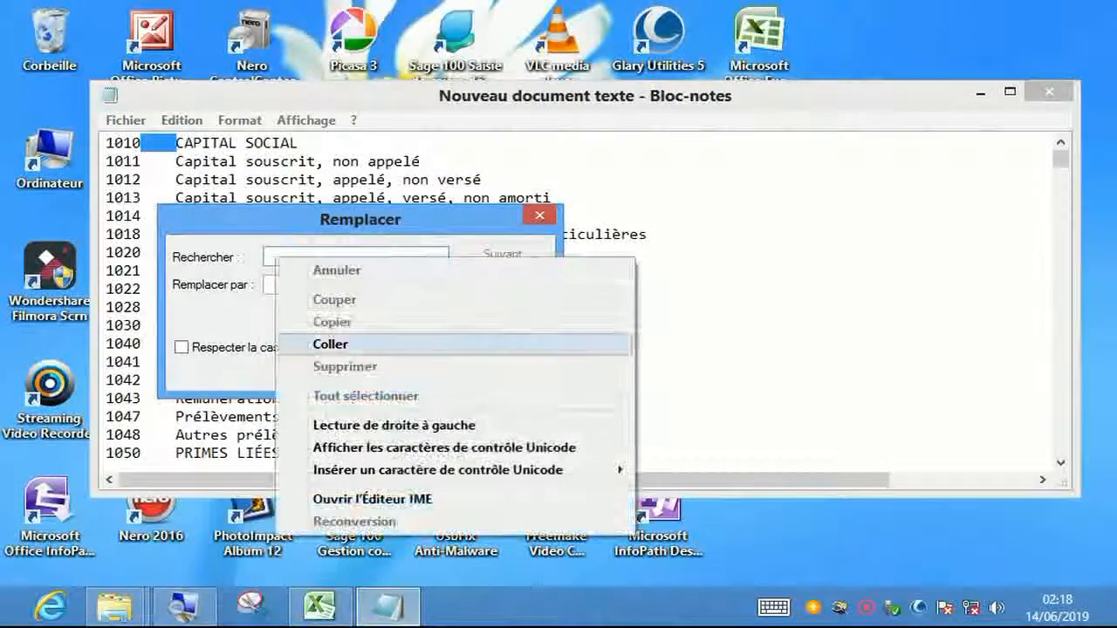
left_click(330, 344)
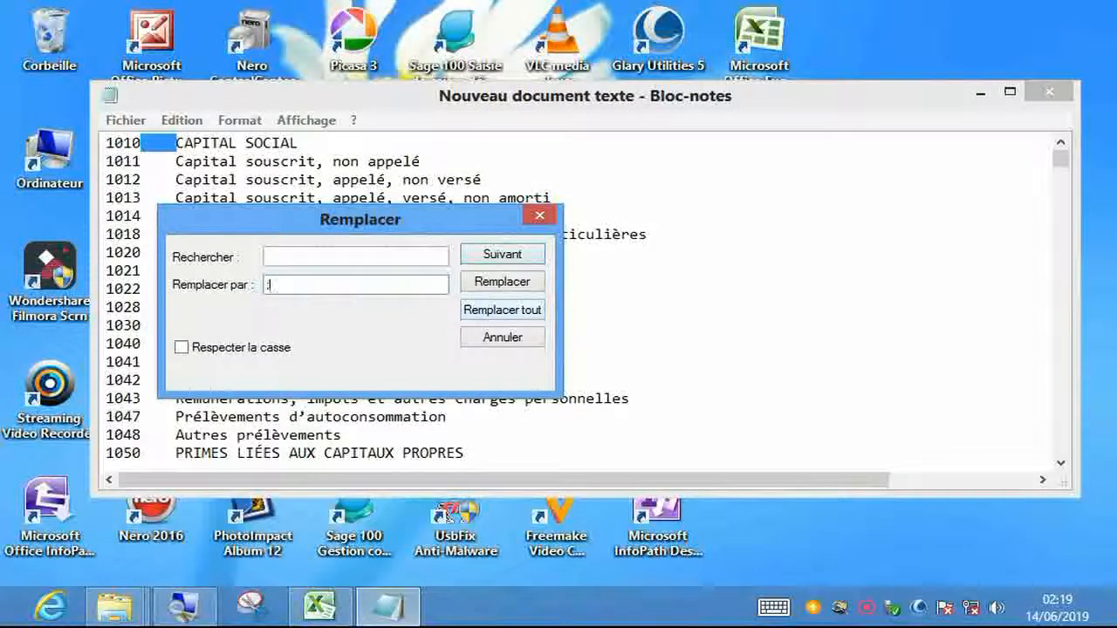
left_click(502, 311)
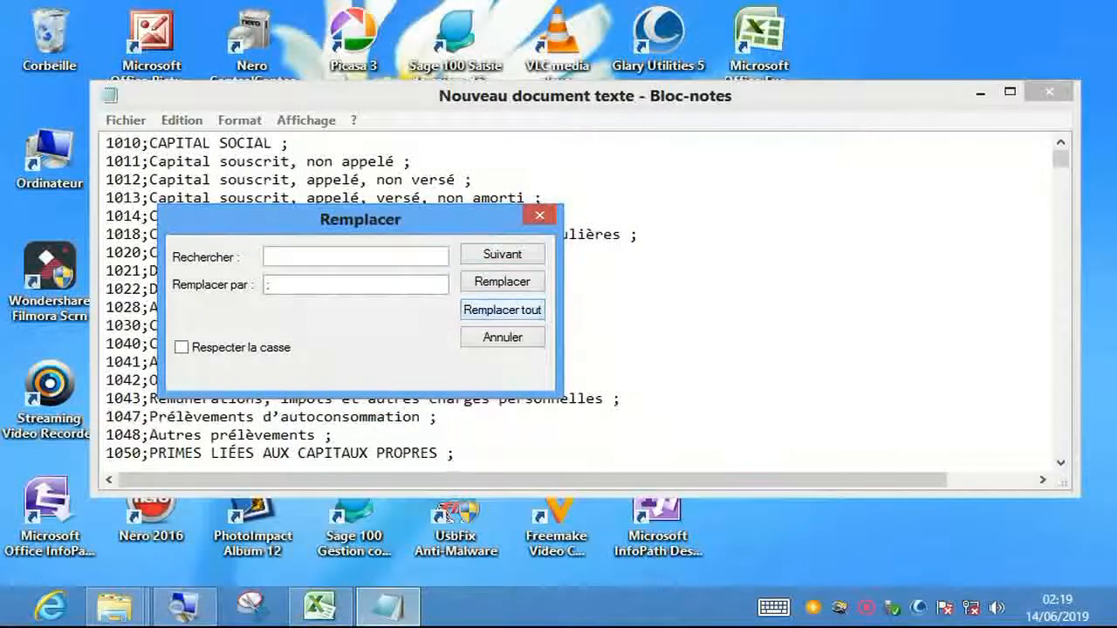
left_click_drag(471, 220, 934, 159)
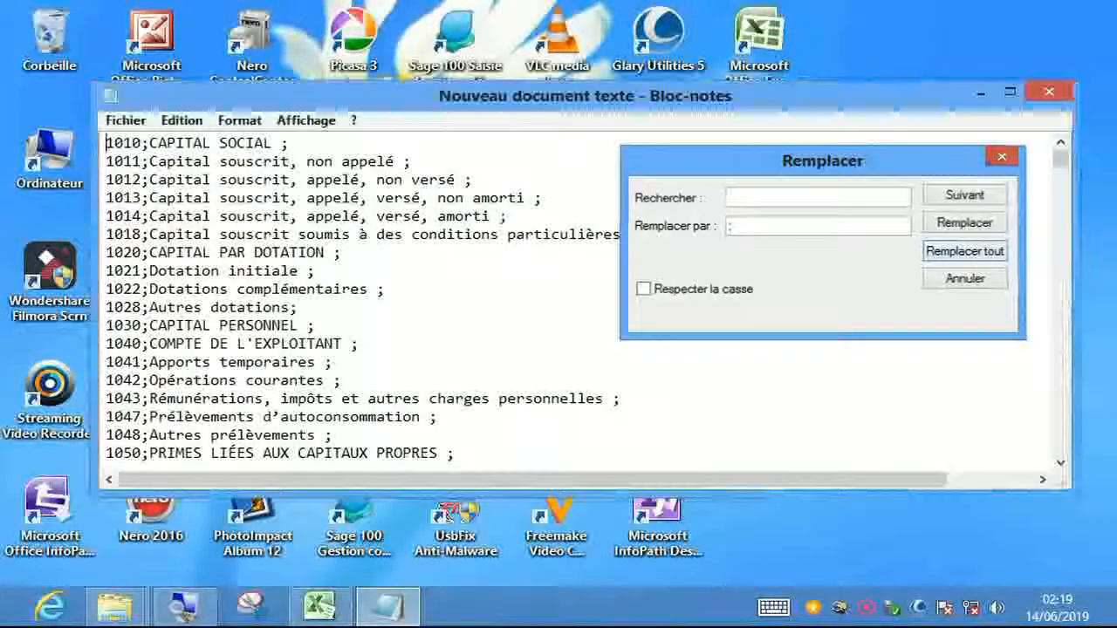
key("Escape")
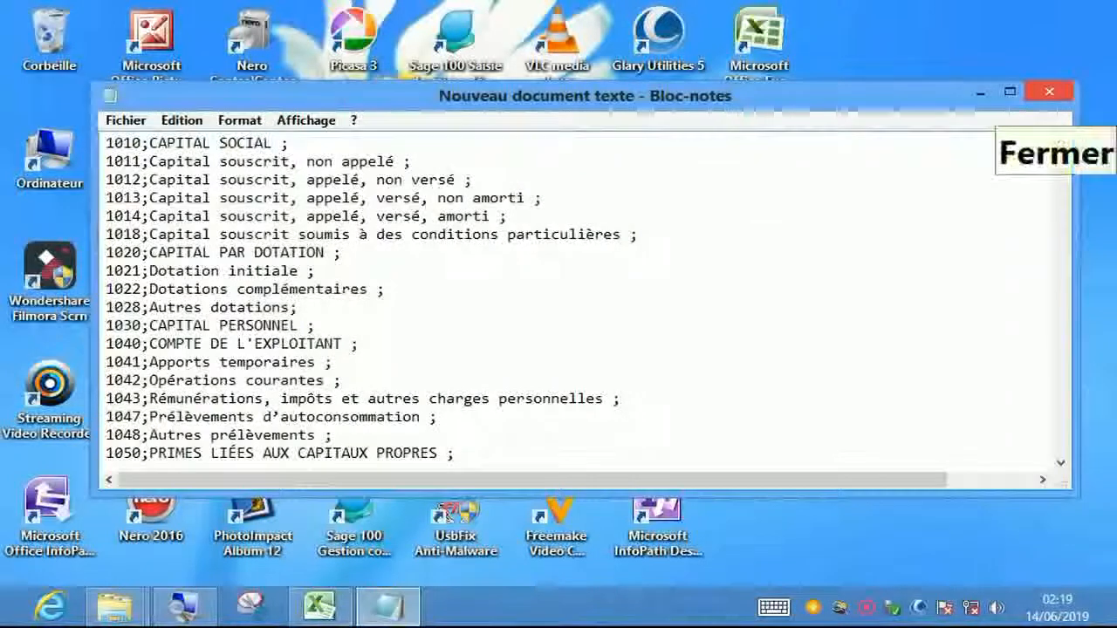
- Save and close the edited Nouveau document texte, then open Ordinateur from the desktop
left_click(1049, 92)
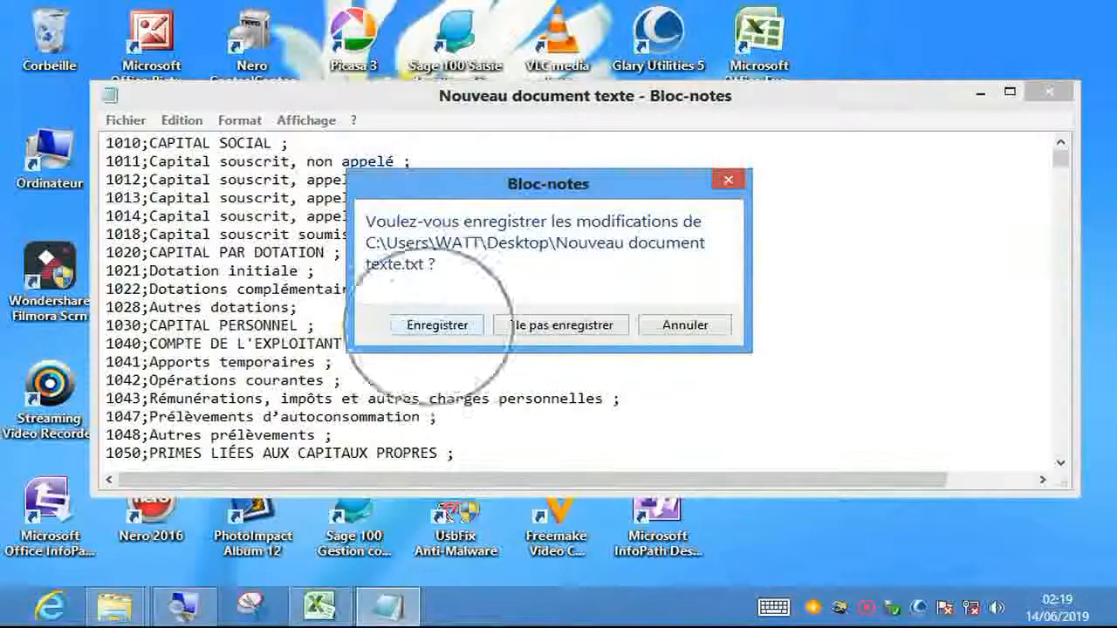
left_click(438, 324)
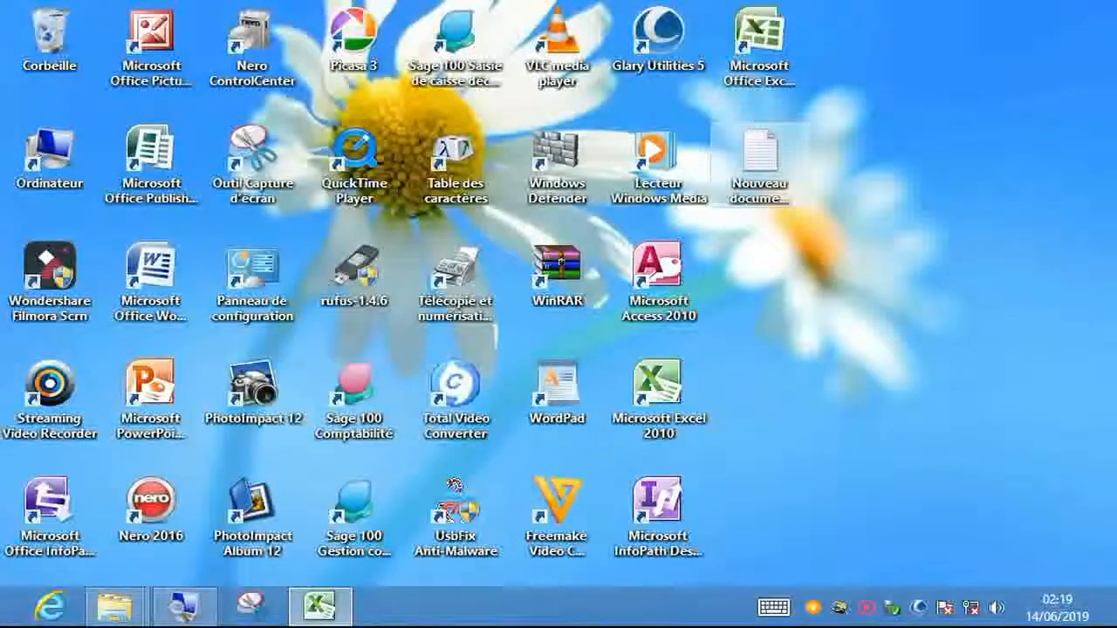
left_click(760, 163)
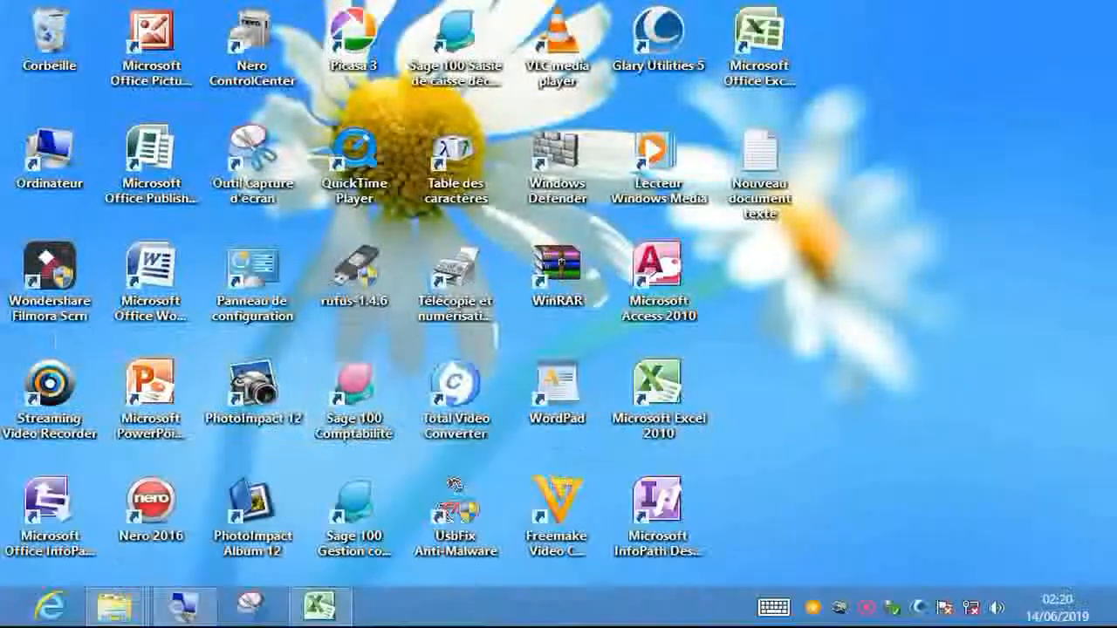
double_click(50, 157)
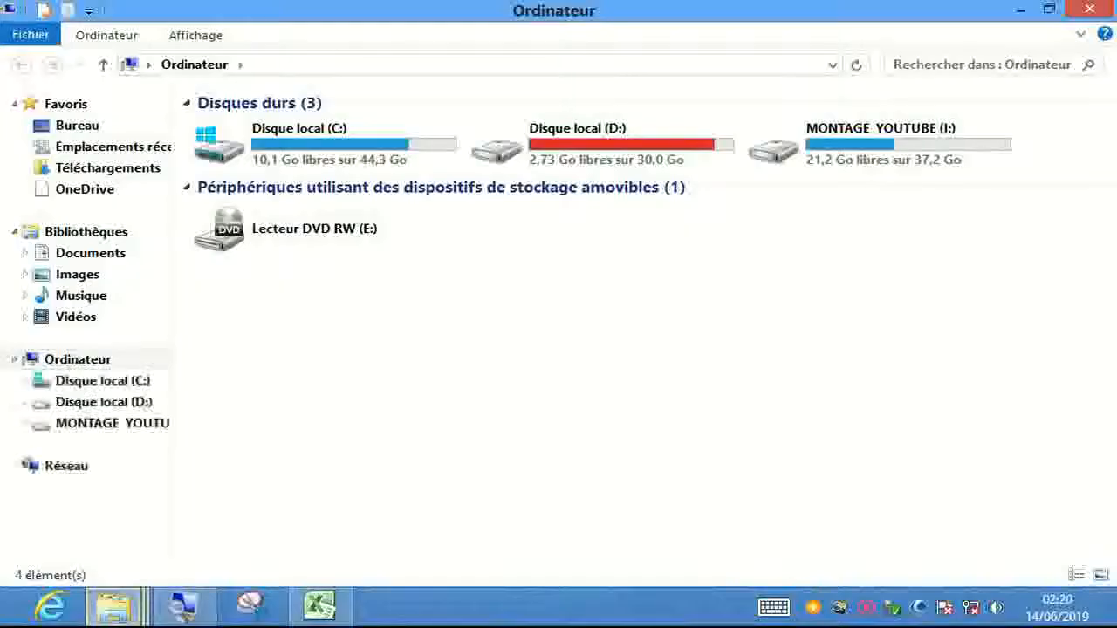
- Open the GESTION COMPTABLE company file from Documents in Sage 100 Comptabilité
left_click(91, 253)
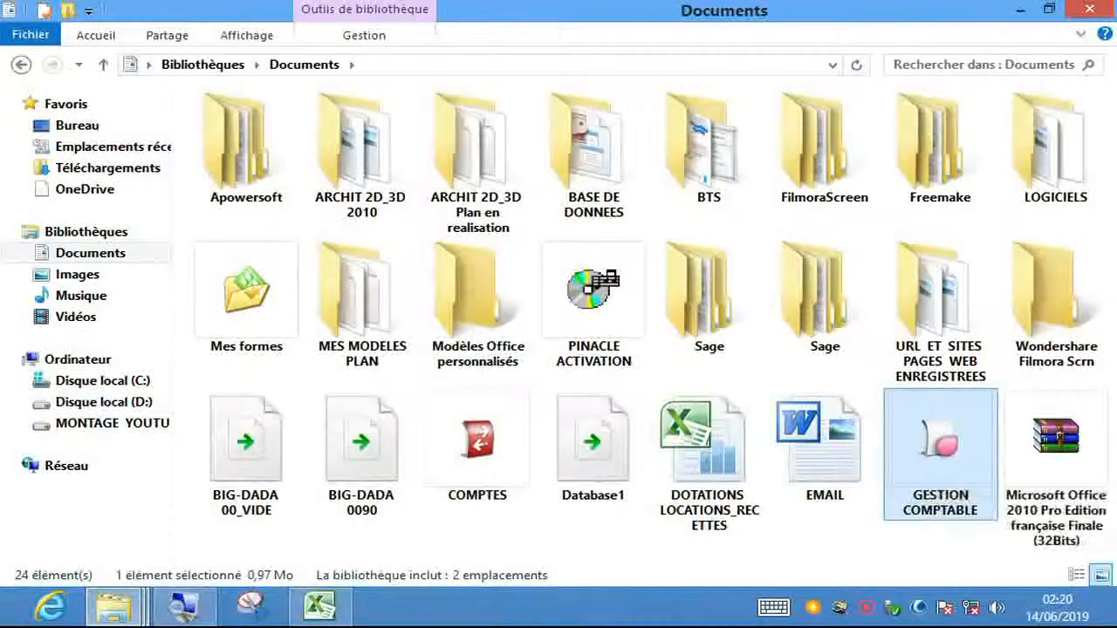
key("Return")
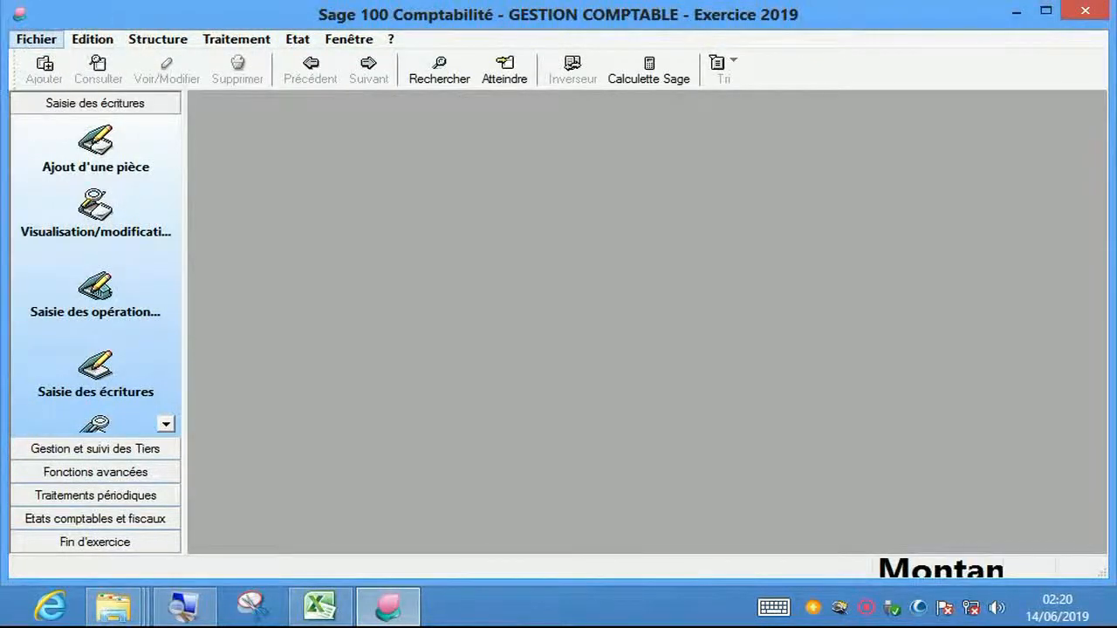
- Choose Fichier > Importer > Format paramétrable to bring up the format file chooser
left_click(36, 38)
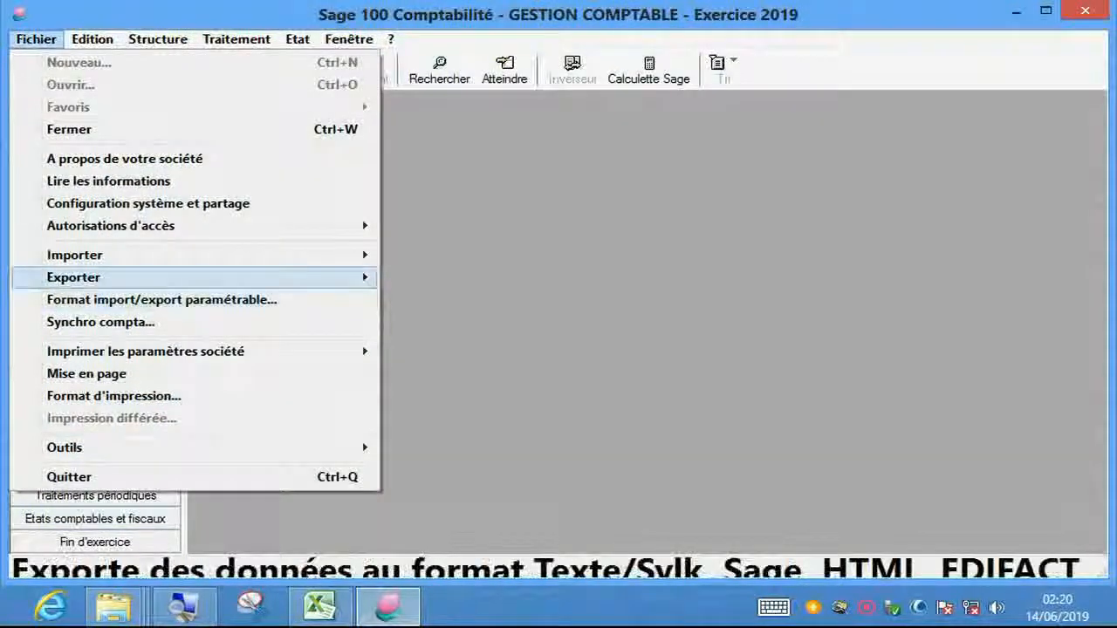
mouse_move(131, 255)
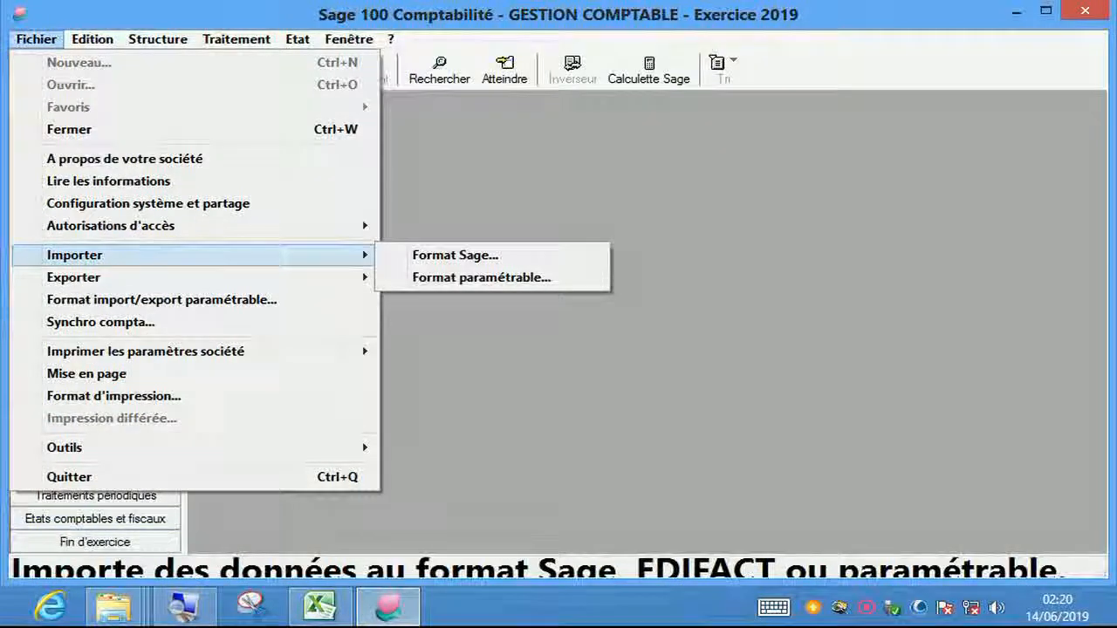
mouse_move(131, 278)
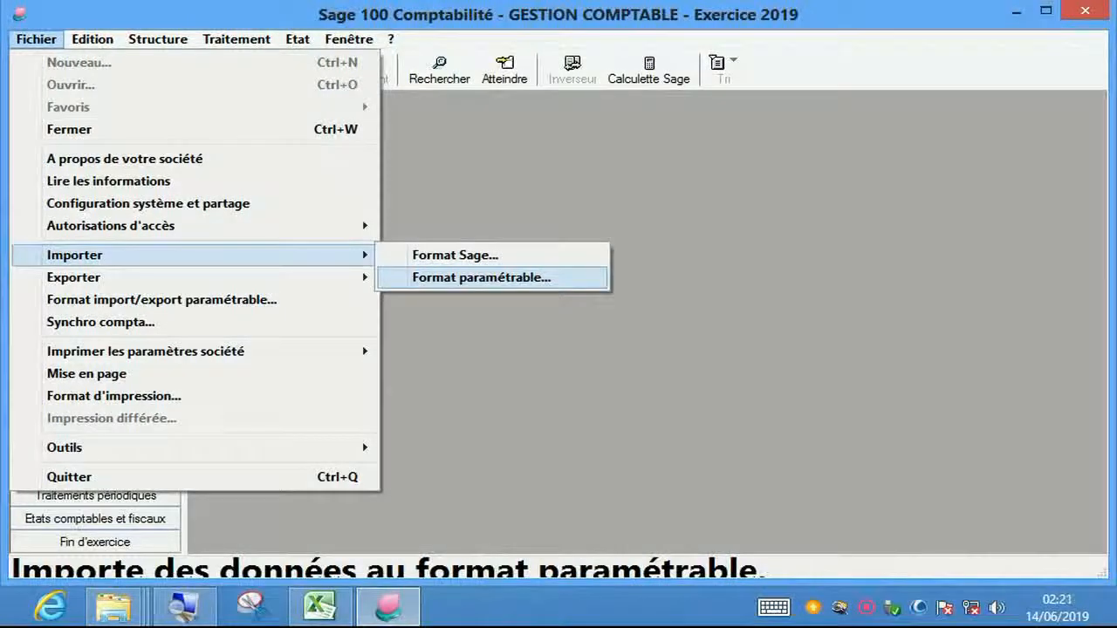
left_click(482, 278)
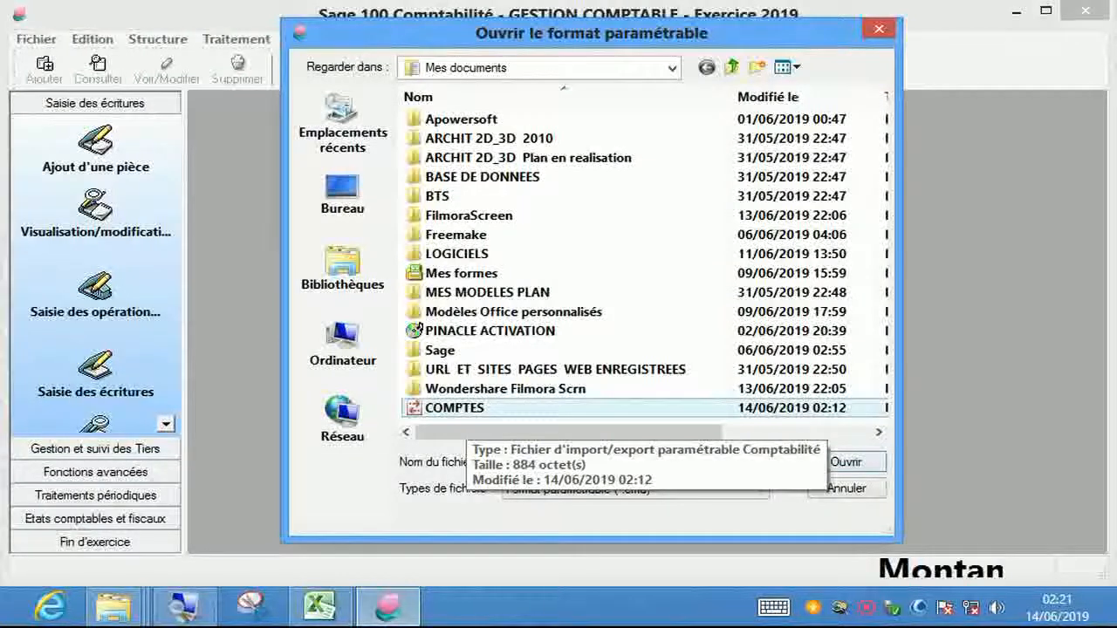
- Import Nouveau document texte from the Bureau using the COMPTES format and acknowledge Procédure terminée
left_click(465, 409)
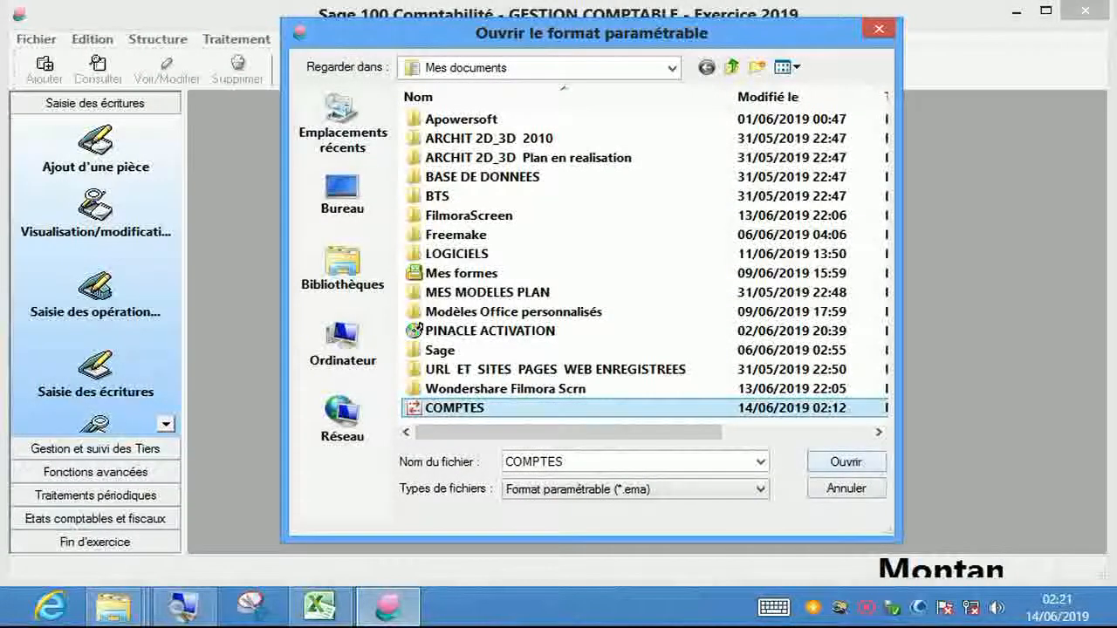
left_click(846, 464)
left_click(846, 462)
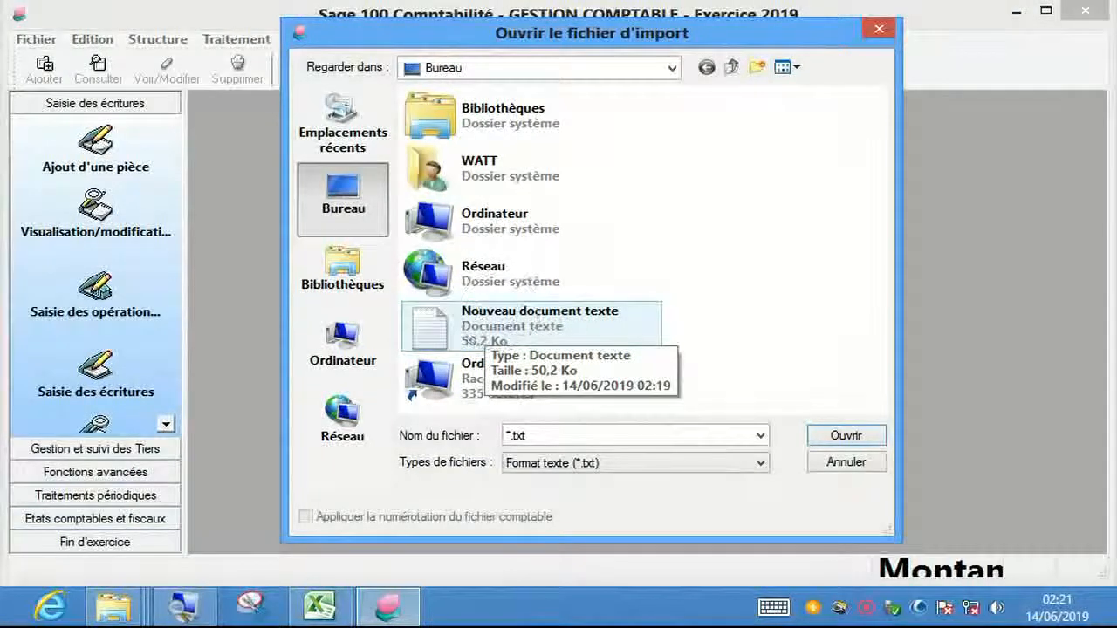
left_click(493, 332)
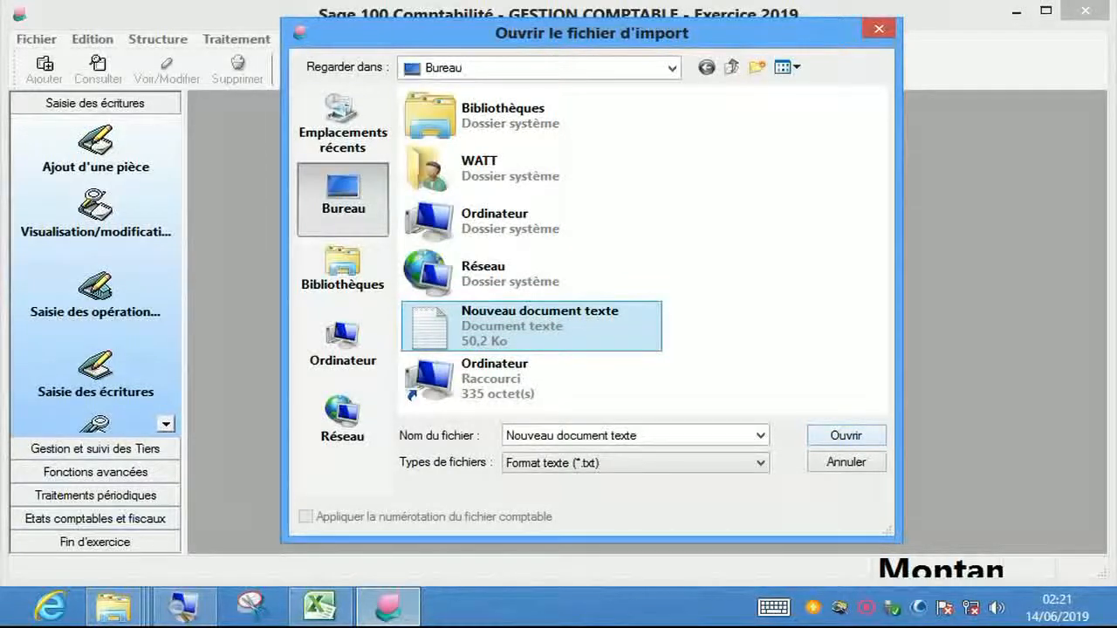
left_click(843, 433)
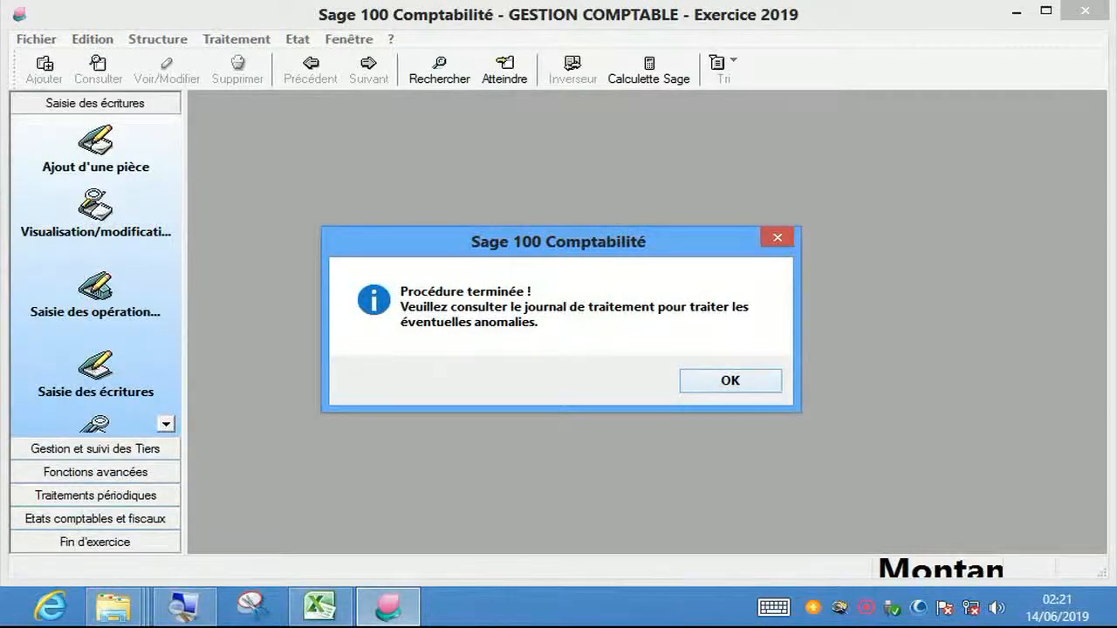
left_click_drag(559, 241, 553, 191)
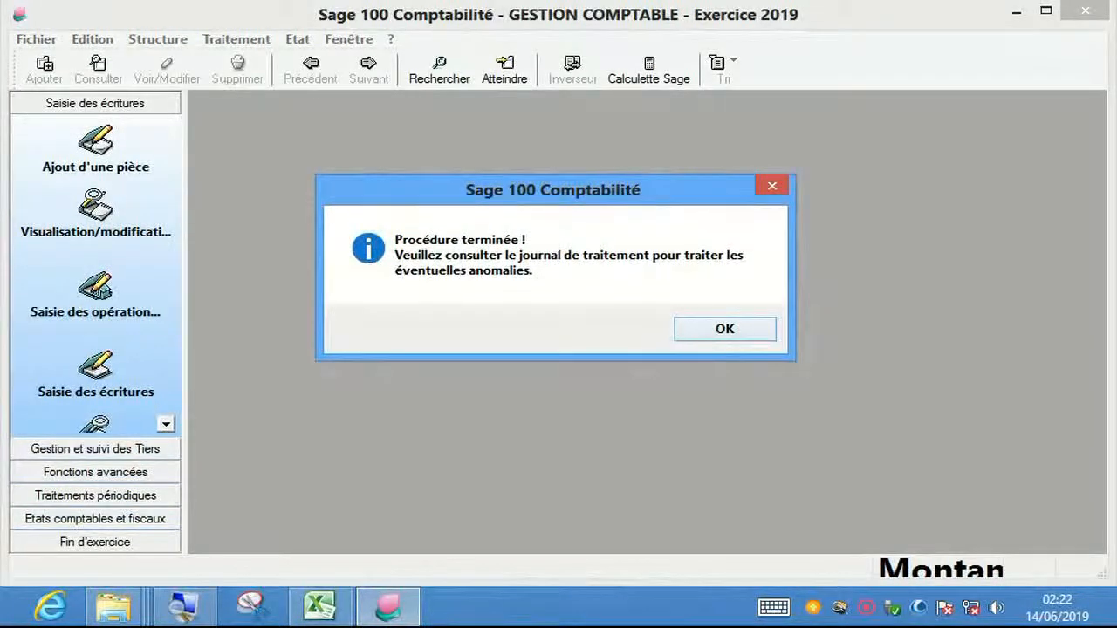
left_click(724, 329)
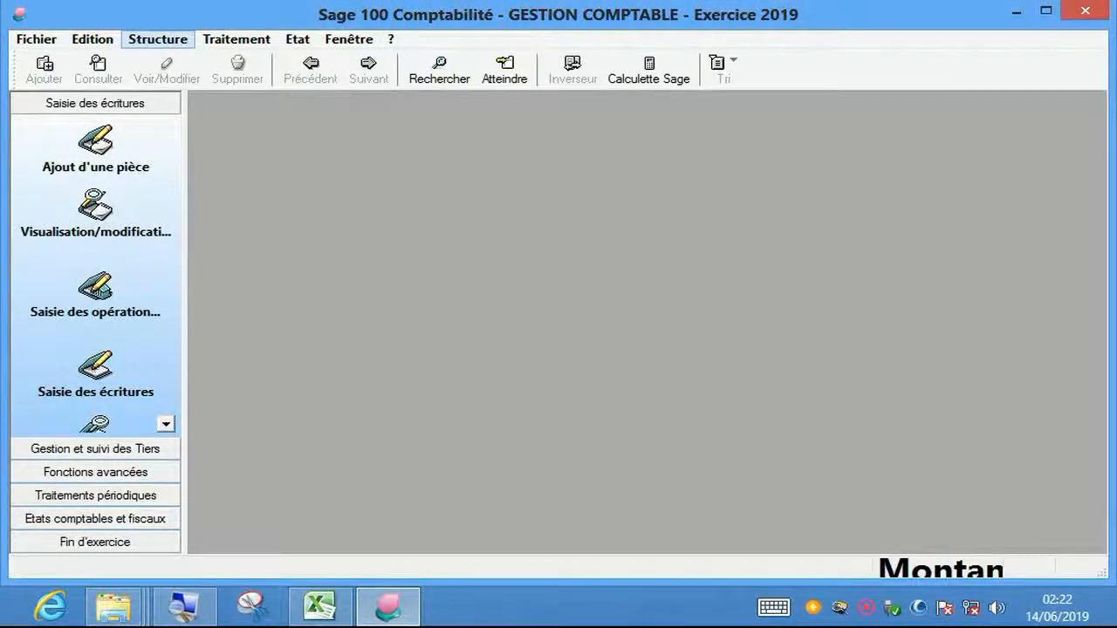
- Open Structure > Plan comptable and select account 1010000 CAPITAL SOCIAL
left_click(157, 38)
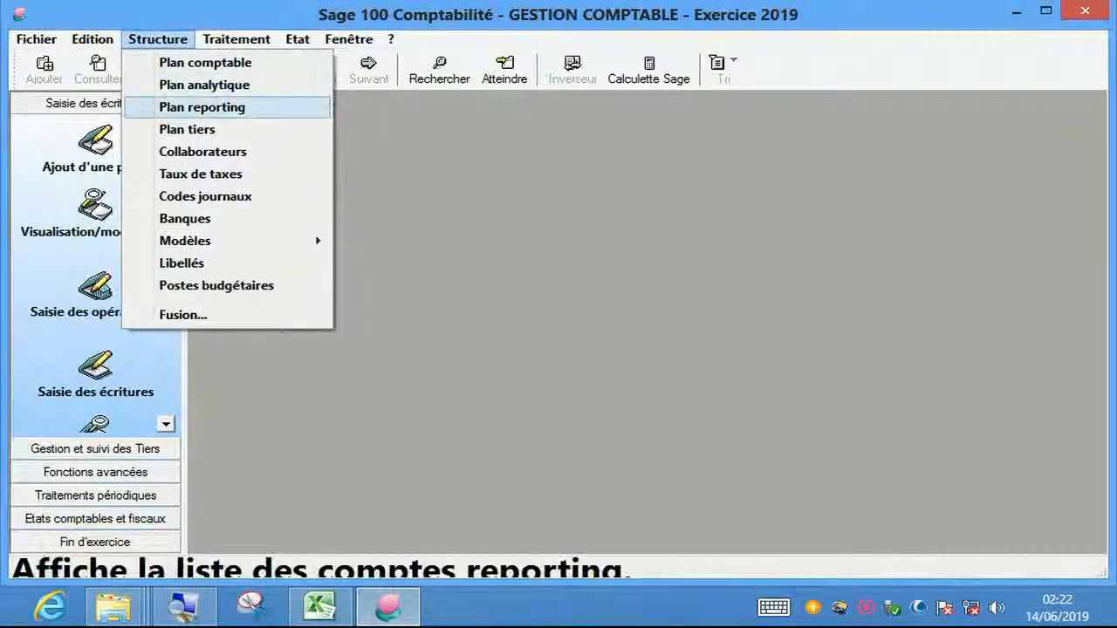
key("Up")
key("Up")
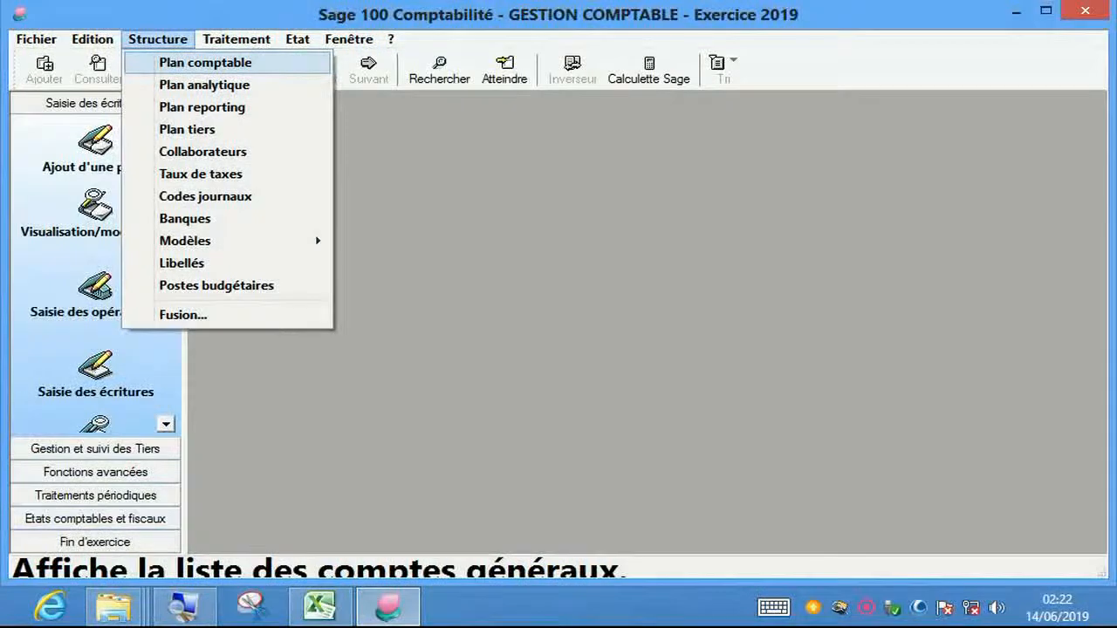
key("Return")
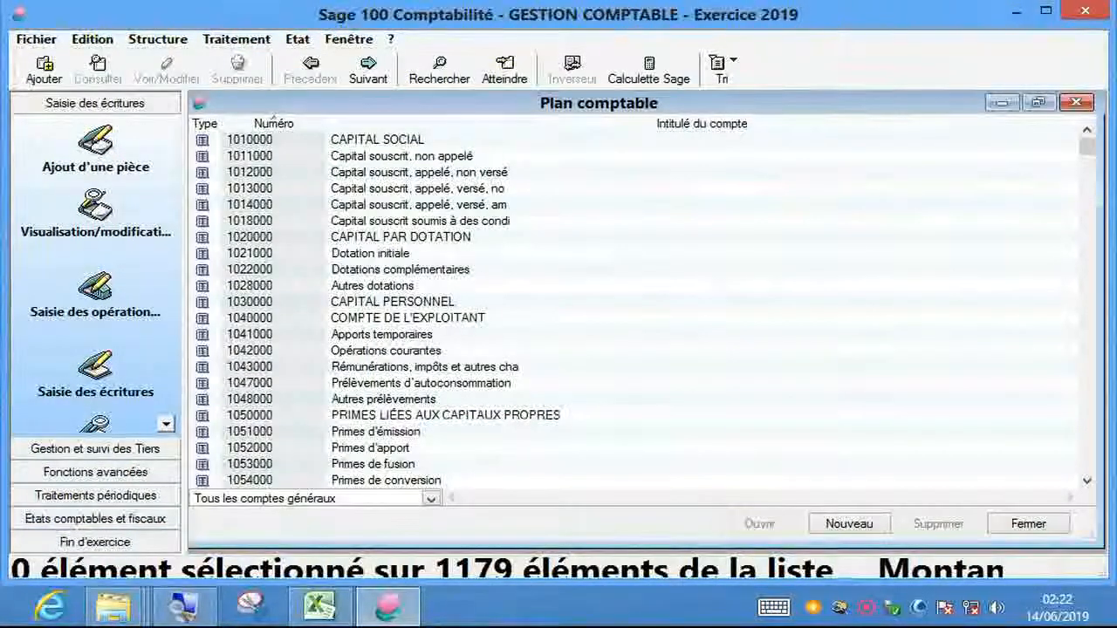
left_click(402, 237)
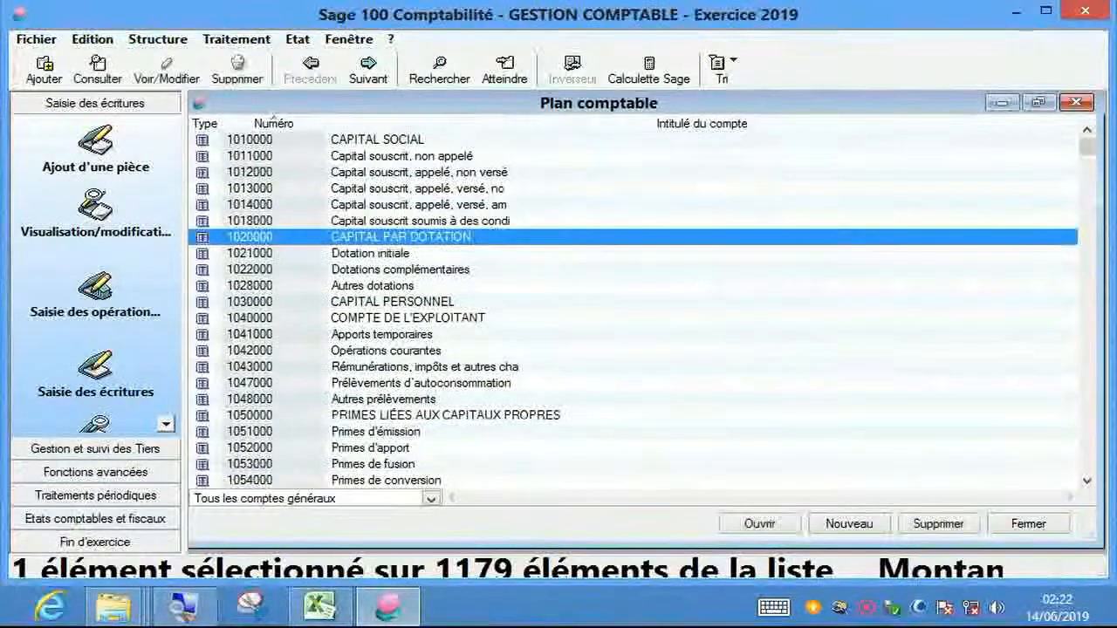
left_click(401, 221)
left_click(392, 140)
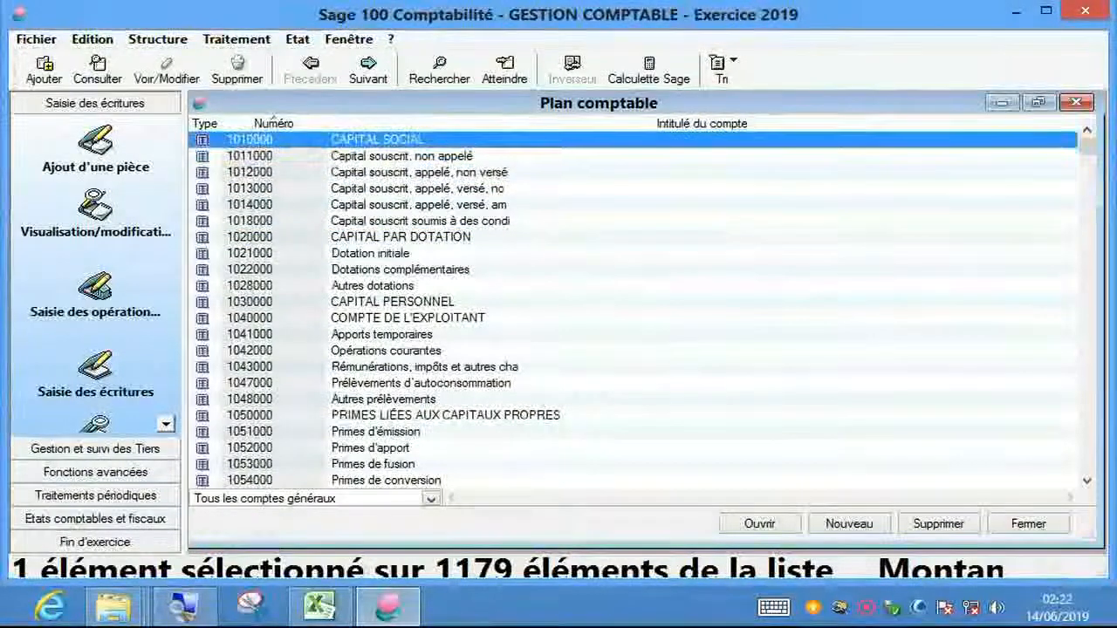
- Browse the 1179 imported accounts, return to 1010000, and restore the window size
key("Down")
key("Down")
key("Down")
key("Down")
key("Down")
key("Down")
key("Down")
key("Down")
key("Down")
key("Down")
key("Down")
key("Down")
key("Down")
key("Down")
key("Down")
key("Down")
key("Down")
key("Down")
key("Down")
key("Down")
key("Down")
key("Down")
key("Down")
key("Down")
key("Down")
key("Down")
key("Down")
key("Down")
key("Down")
key("Down")
key("Down")
key("Down")
key("Down")
key("Down")
key("Down")
key("Down")
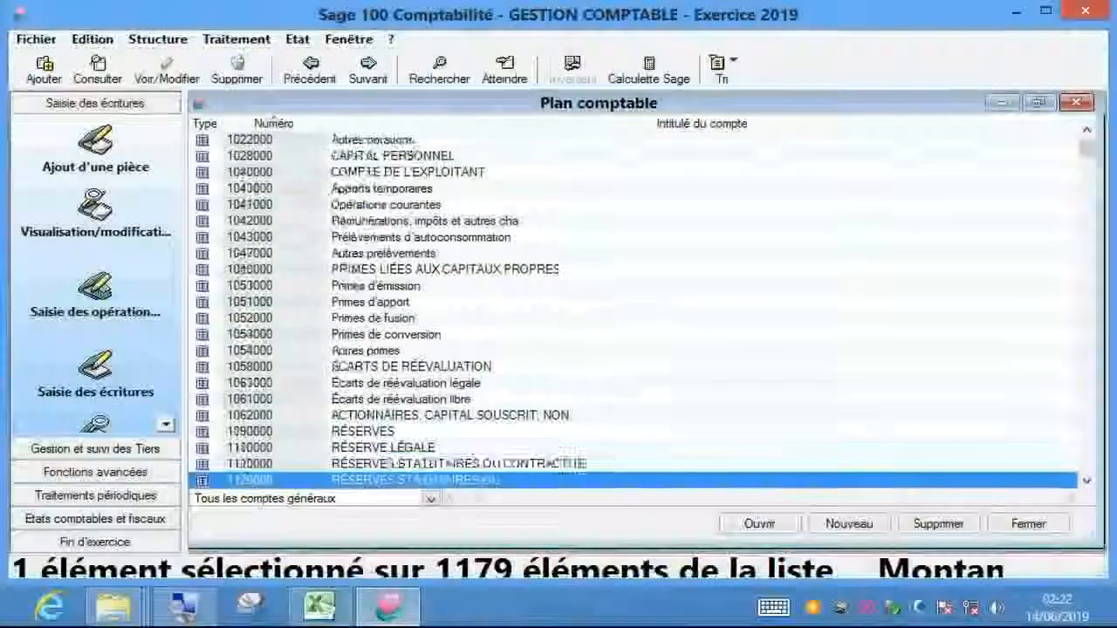
key("Down")
key("Down")
key("Down")
key("Down")
key("Down")
key("Down")
key("Down")
key("Down")
key("Down")
key("Down")
key("Down")
key("Down")
key("Down")
key("Down")
key("Down")
key("Down")
key("Down")
key("Down")
key("Down")
key("Down")
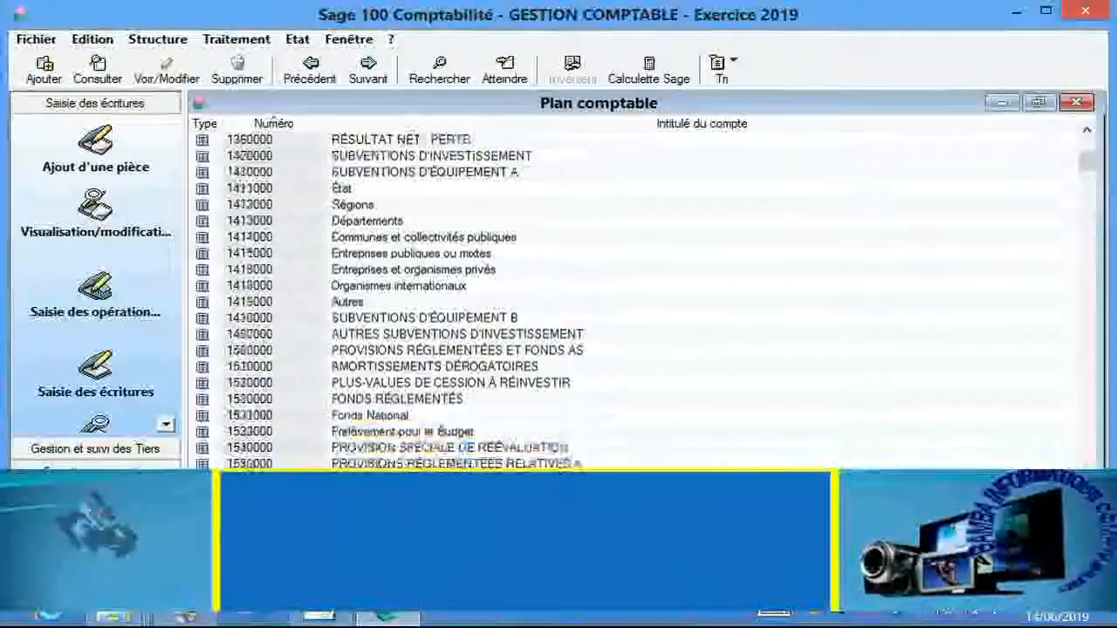
key("Down")
key("Down")
key("Down")
key("Down")
key("Down")
key("Down")
key("Down")
key("Down")
key("Down")
key("Down")
key("Down")
key("Down")
key("Down")
key("Down")
key("Down")
key("Down")
key("Down")
key("Down")
key("Down")
key("Down")
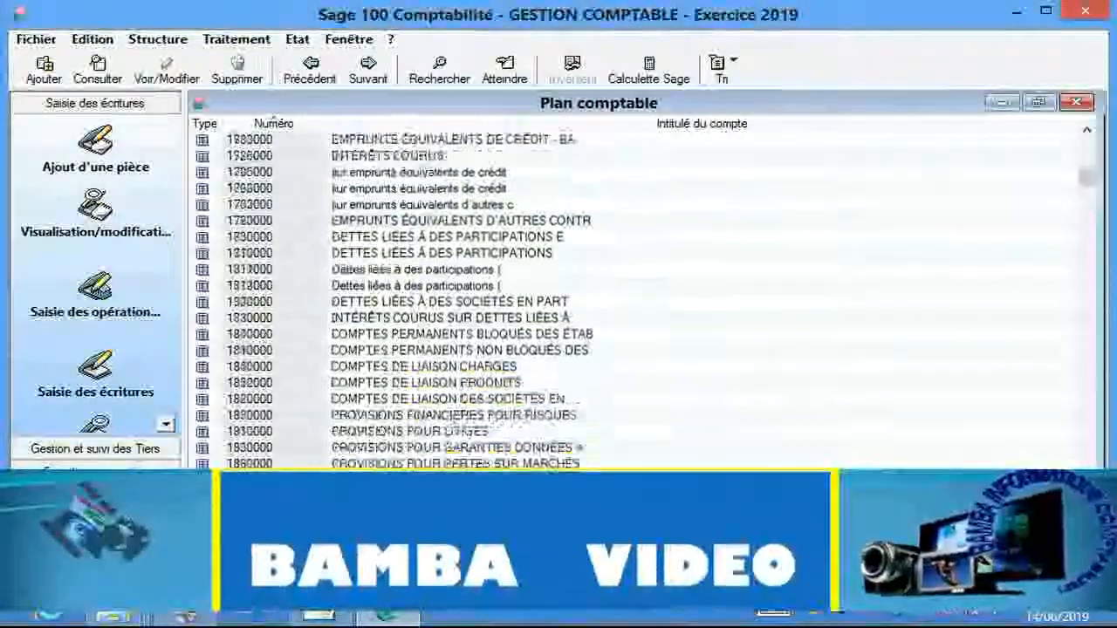
key("Down")
key("Down")
key("Down")
key("Down")
key("Down")
key("Down")
key("Down")
key("Down")
key("Down")
key("Down")
key("Down")
key("Down")
key("Down")
key("Down")
key("Down")
key("Down")
key("Down")
key("Down")
key("Down")
key("Down")
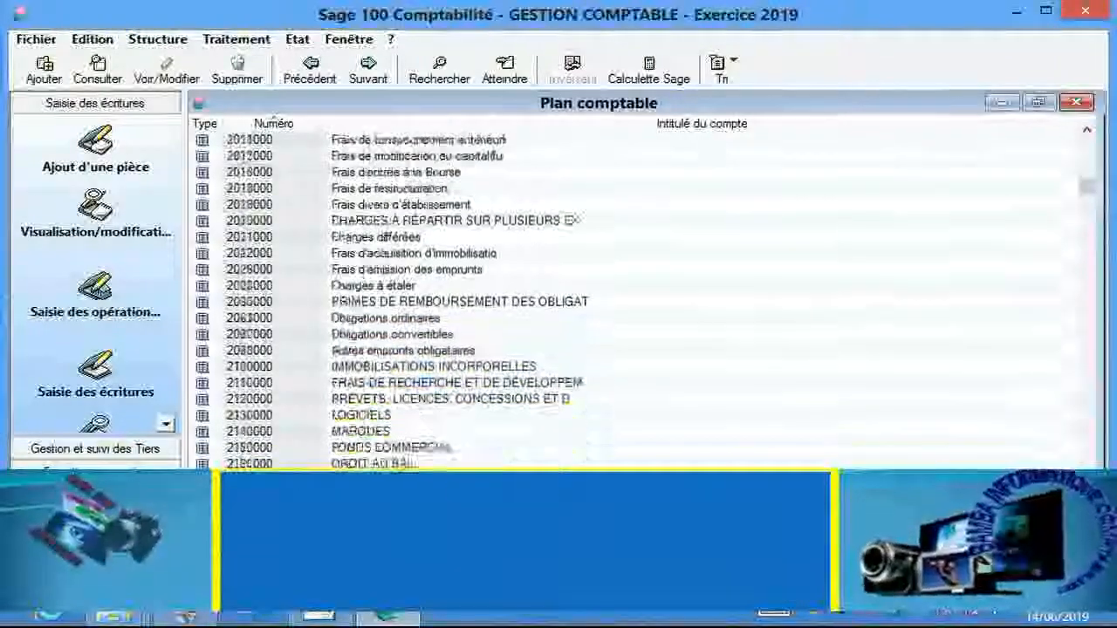
key("Up")
key("Up")
key("Up")
key("Up")
key("Up")
key("Up")
key("Up")
key("Up")
key("Up")
key("Up")
key("Up")
key("Up")
key("Up")
key("Up")
key("Up")
key("Up")
key("Up")
key("Up")
key("Up")
key("Up")
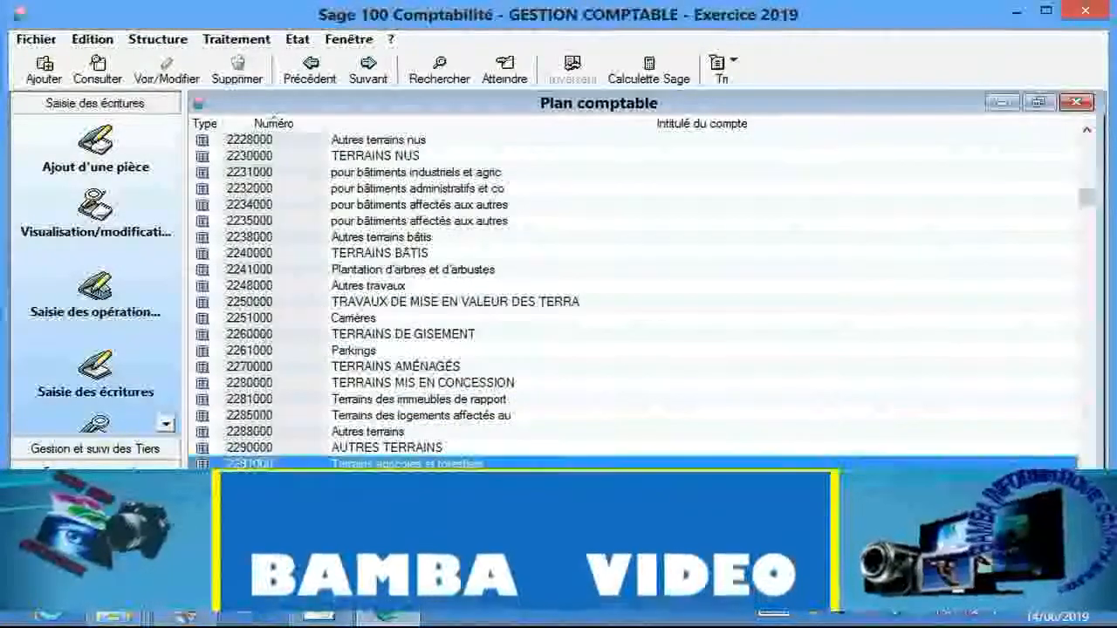
key("Up")
key("Up")
key("Up")
key("Up")
key("Up")
key("Up")
key("Up")
key("Up")
key("Up")
key("Up")
key("Up")
key("Up")
key("Up")
key("Up")
key("Up")
key("Up")
key("Up")
key("Up")
key("Up")
key("Up")
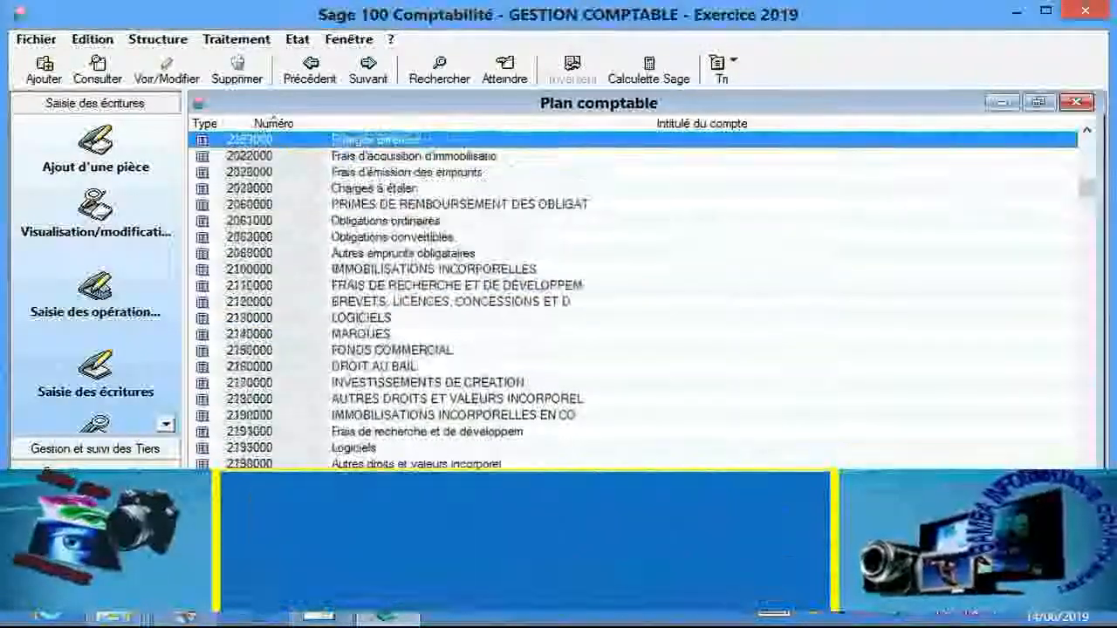
key("Up")
key("Up")
key("Up")
key("Up")
key("Up")
key("Up")
key("Up")
key("Up")
key("Up")
key("Up")
key("Up")
key("Up")
key("Up")
key("Up")
key("Up")
key("Up")
key("Up")
key("Up")
key("Up")
key("Up")
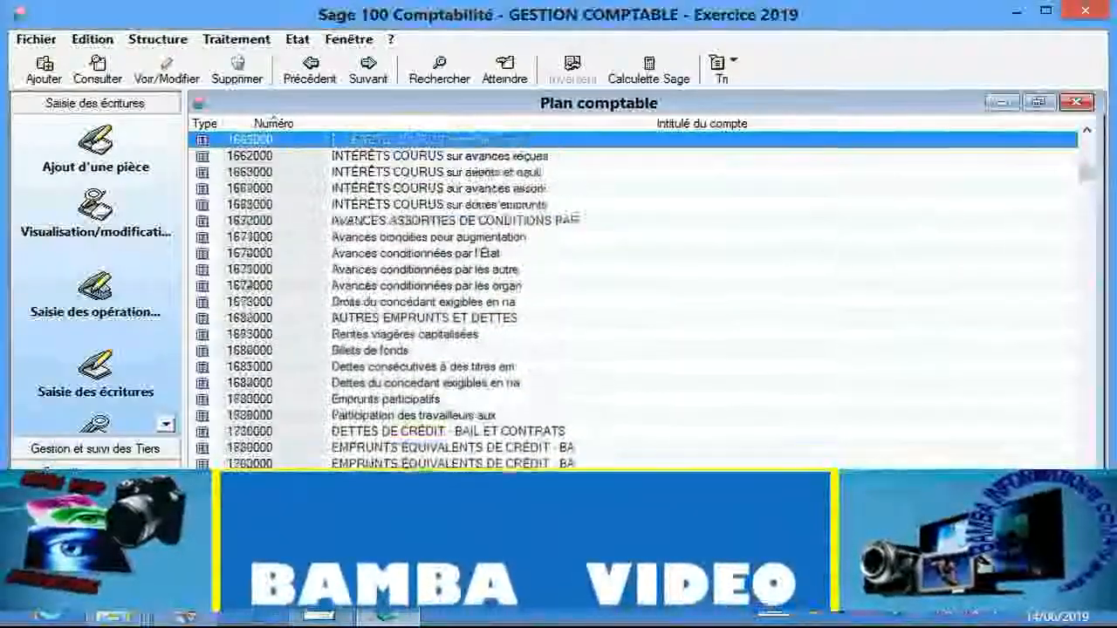
key("Up")
key("Up")
key("Up")
key("Up")
key("Up")
key("Up")
key("Up")
key("Up")
key("Up")
key("Up")
key("Up")
key("Up")
key("Up")
key("Up")
key("Up")
key("Up")
key("Up")
key("Up")
key("Up")
key("Up")
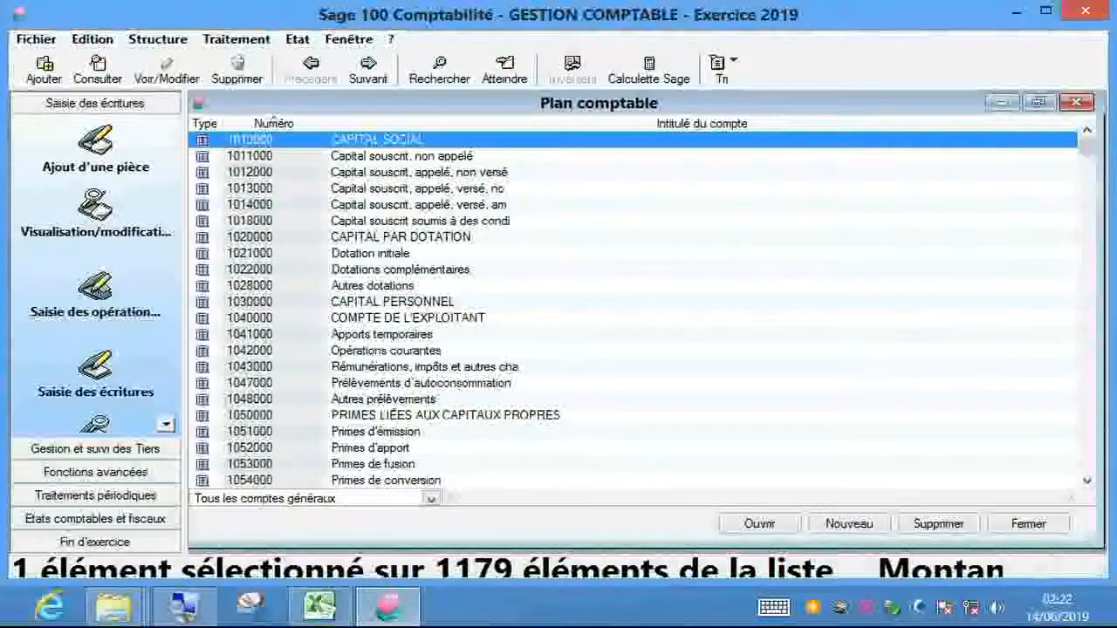
left_click(1040, 103)
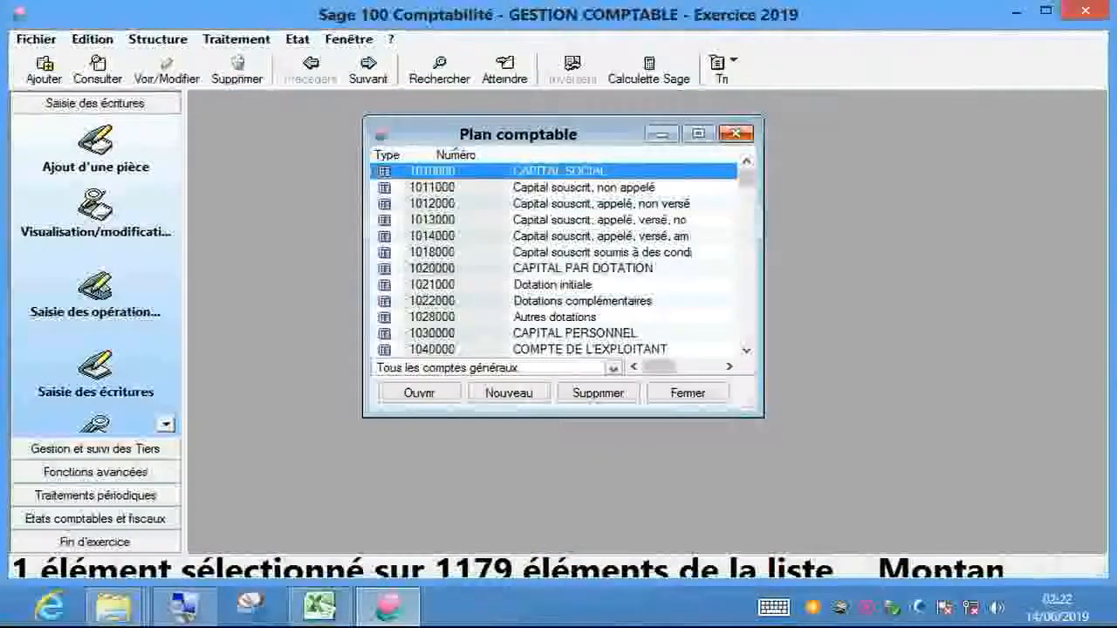
- Close the Plan comptable window
left_click(736, 133)
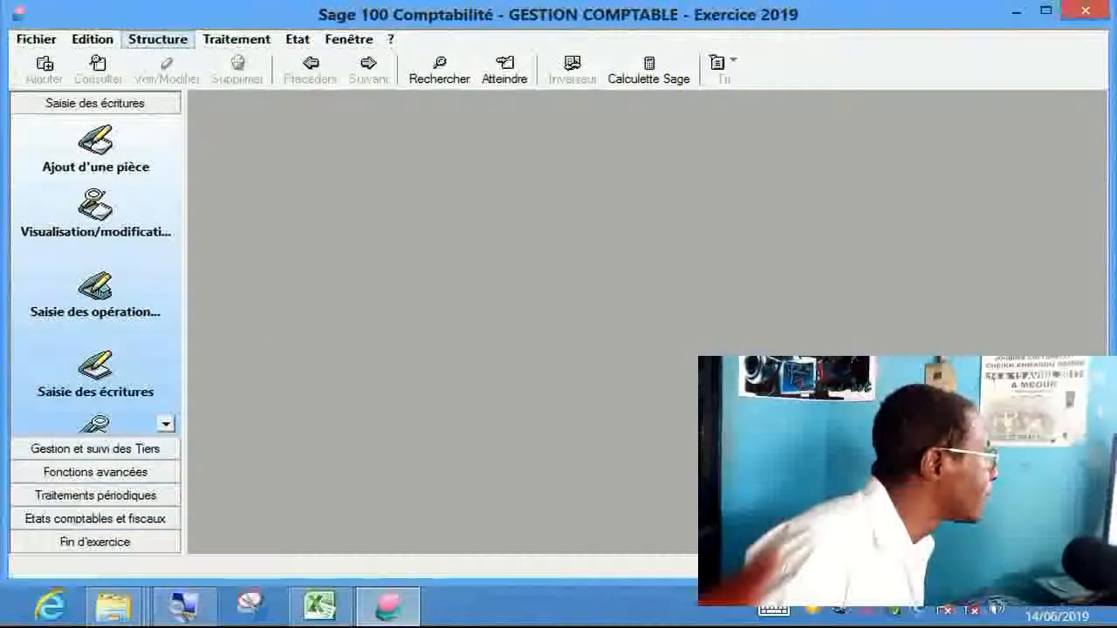
- Open the Plan comptable and select all 1179 general accounts
left_click(157, 38)
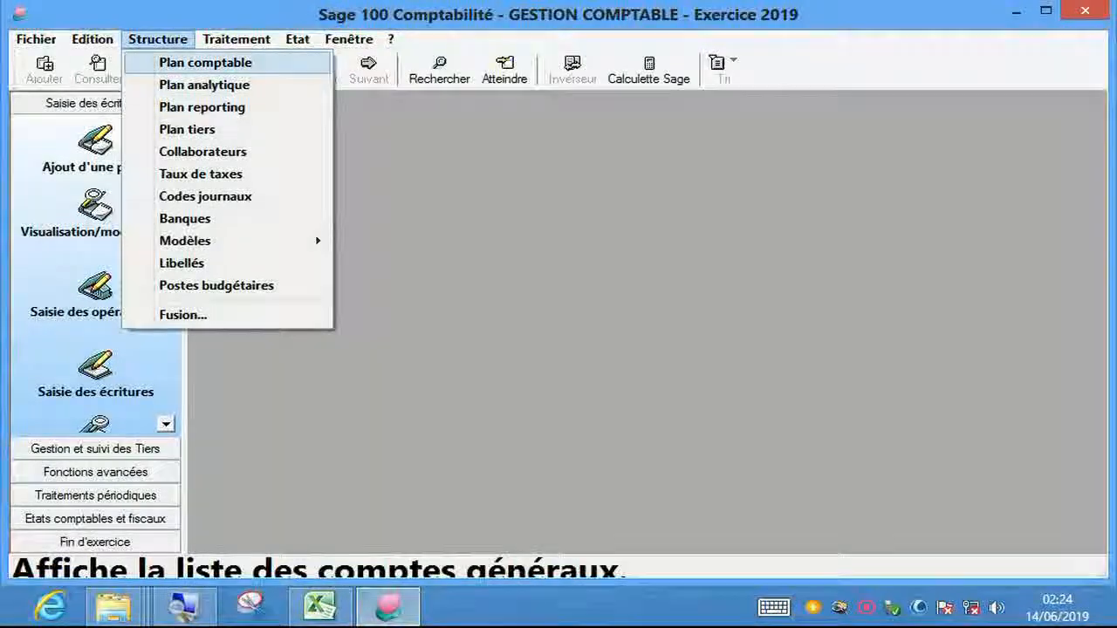
left_click(205, 62)
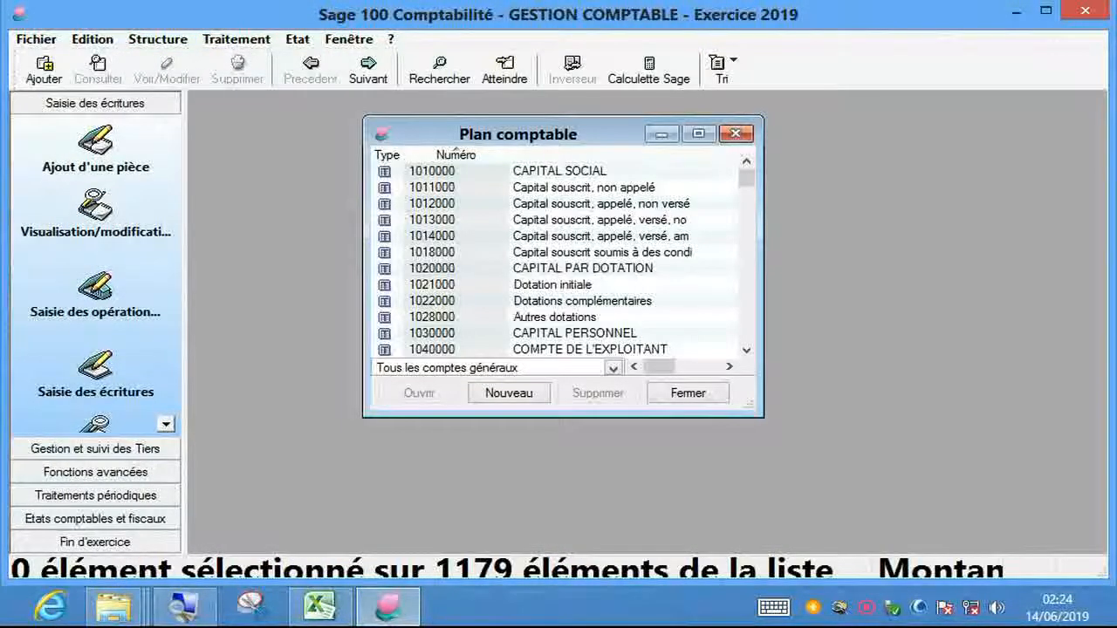
left_click_drag(519, 134, 611, 126)
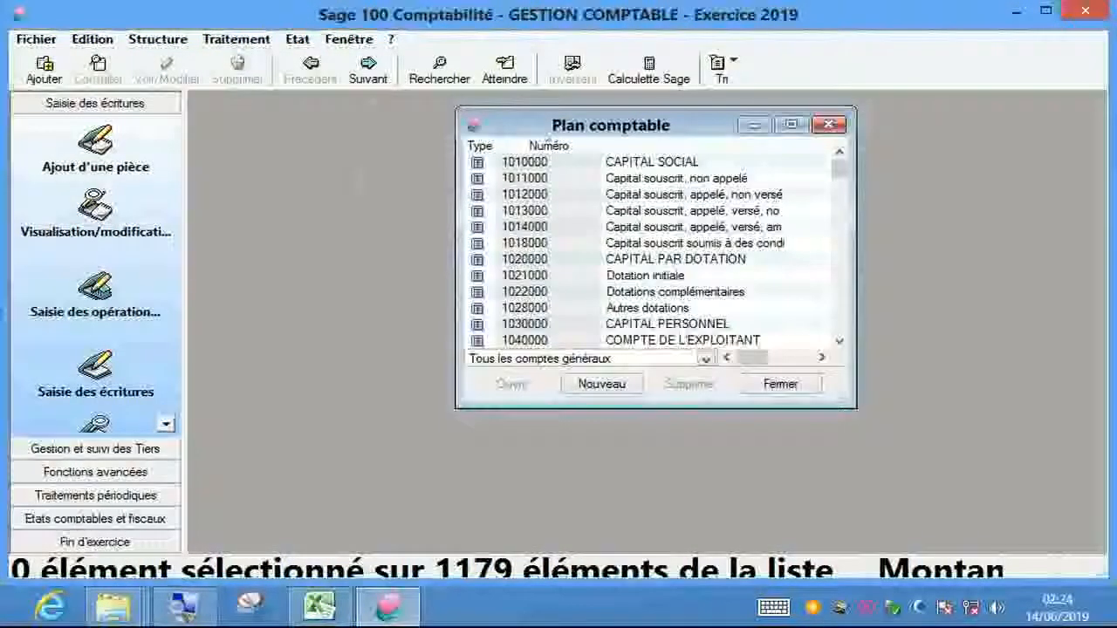
left_click(646, 227)
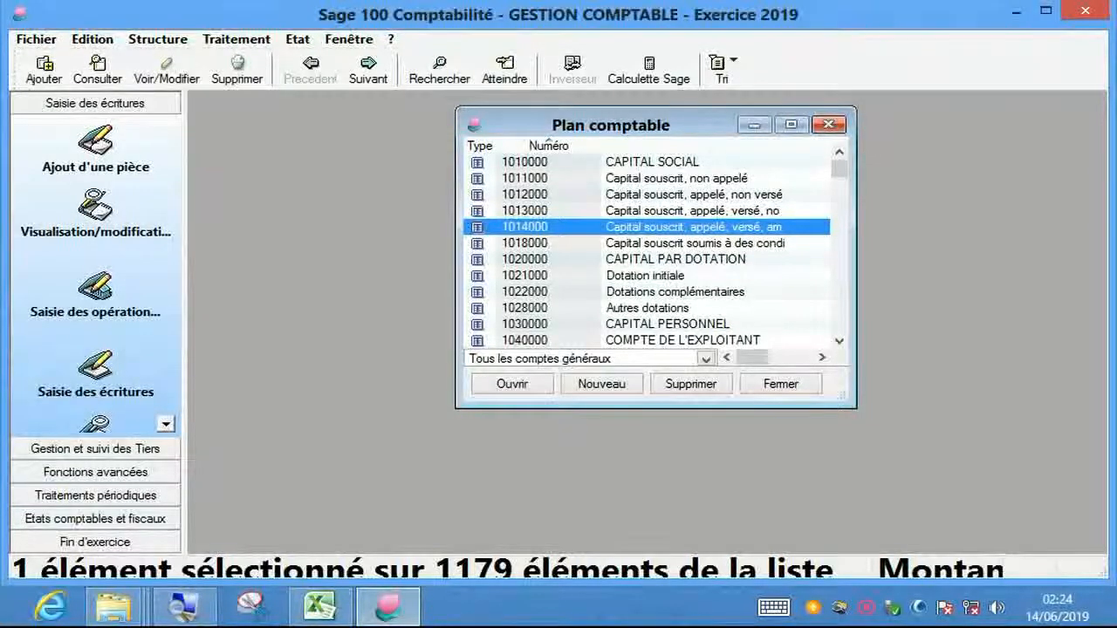
right_click(639, 200)
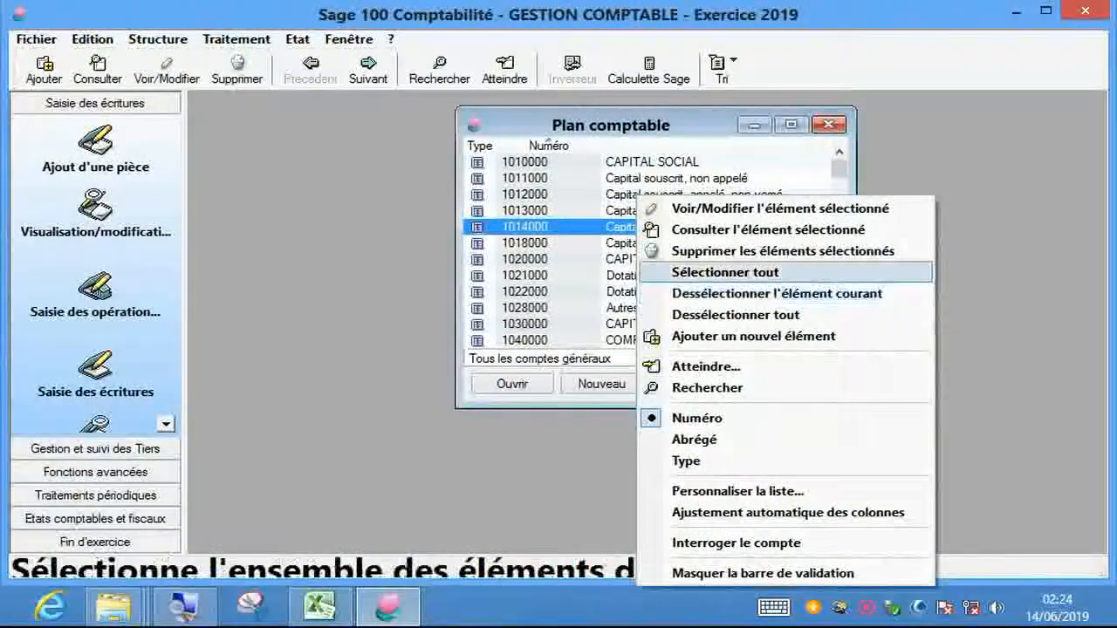
left_click(742, 273)
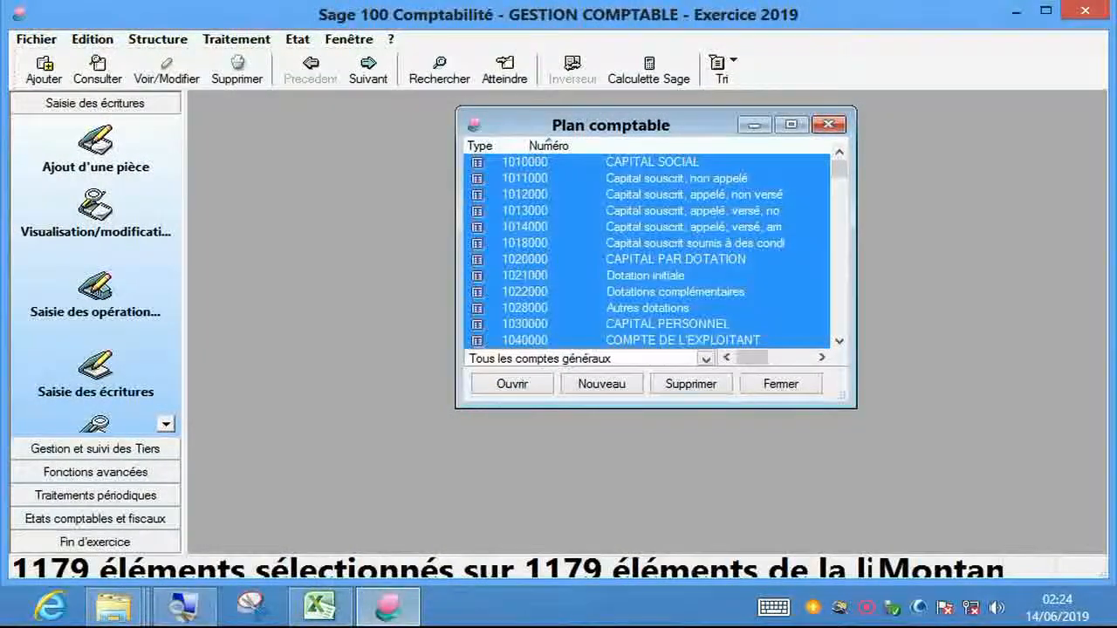
- Delete the selected accounts, confirm with Oui, and close the emptied Plan comptable
left_click(683, 384)
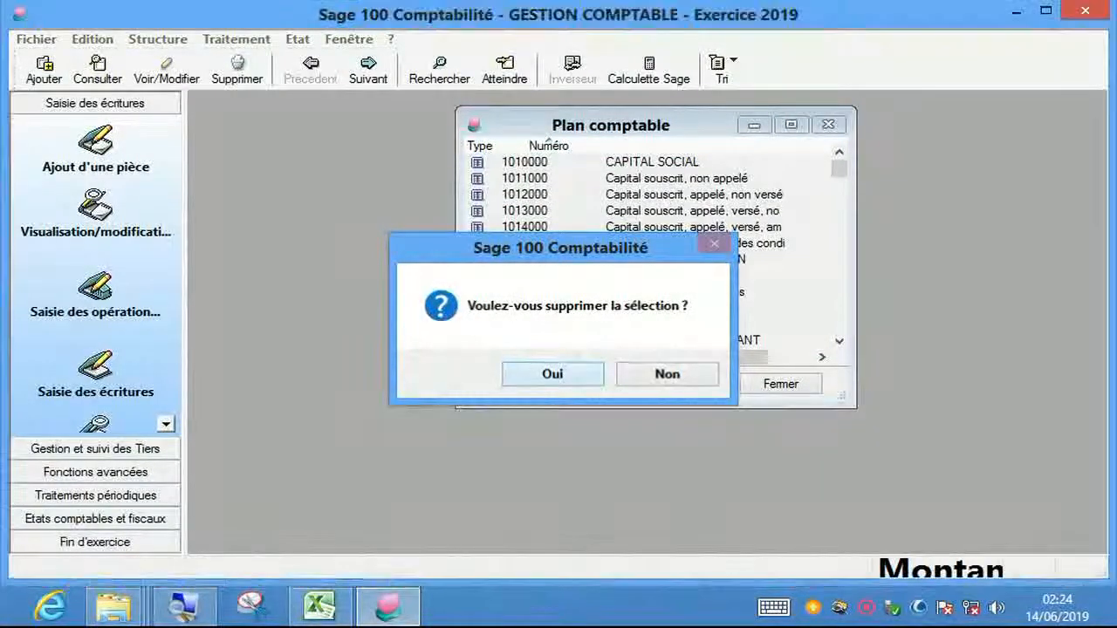
left_click(666, 373)
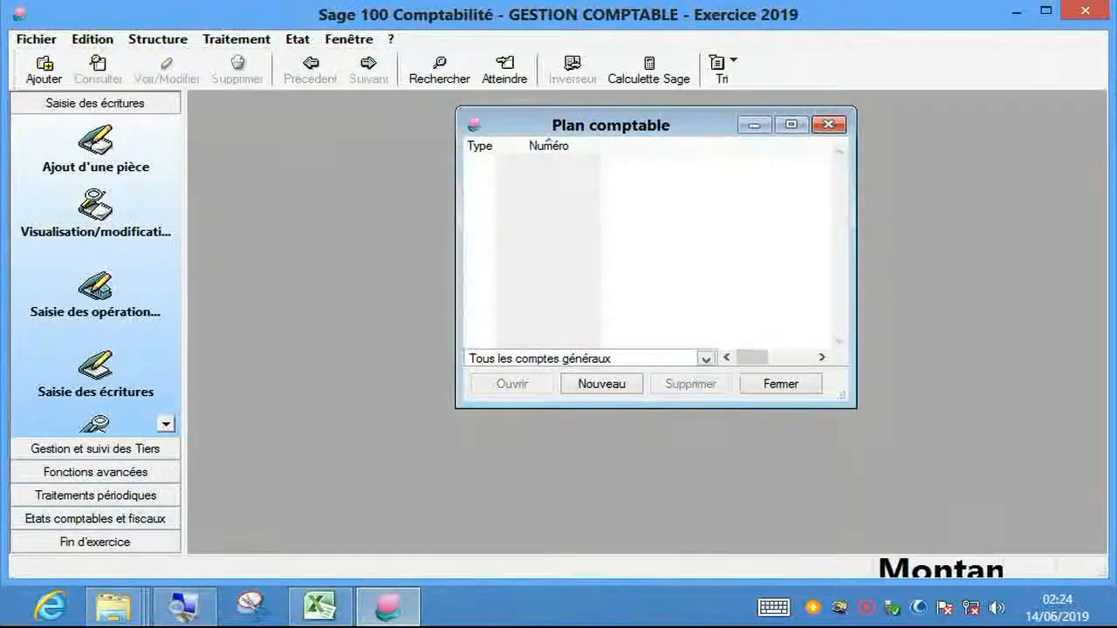
left_click_drag(611, 125, 559, 154)
left_click(739, 154)
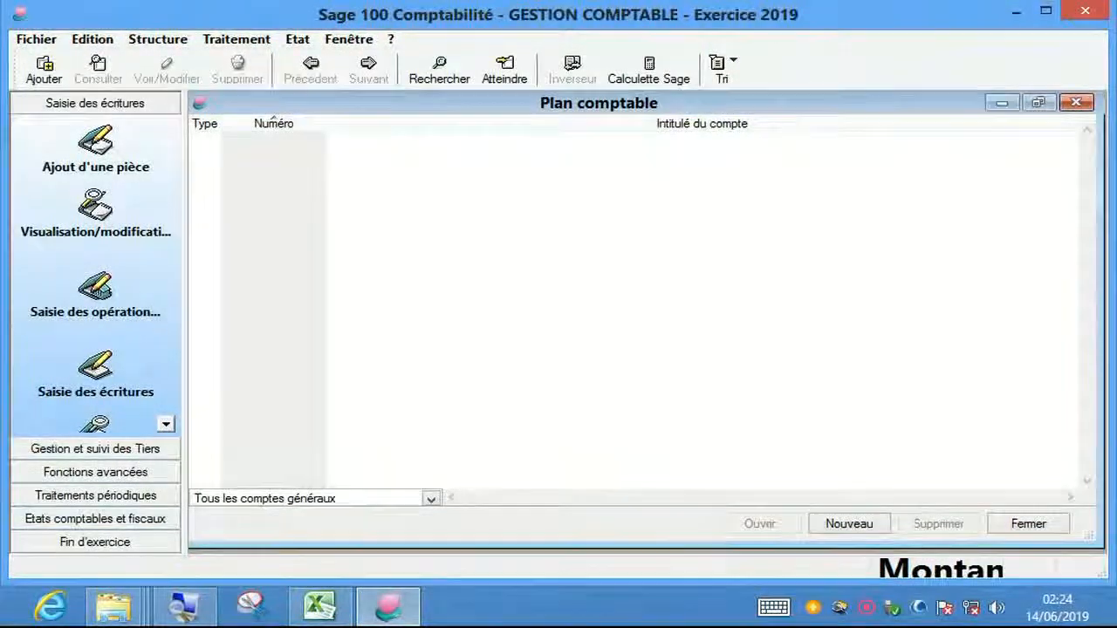
left_click(1039, 103)
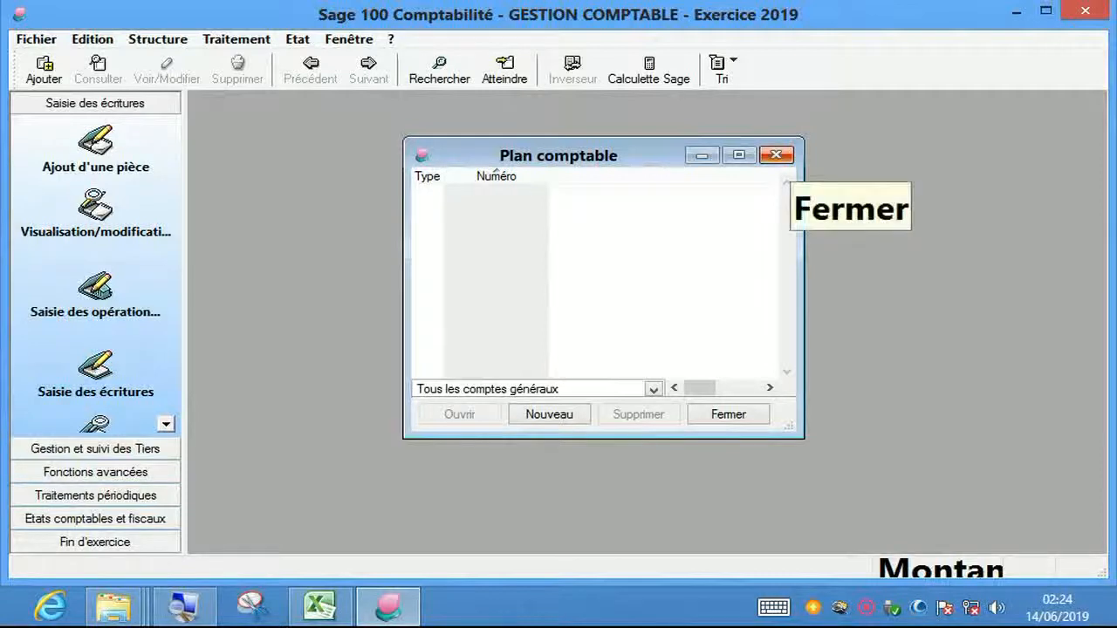
left_click(776, 156)
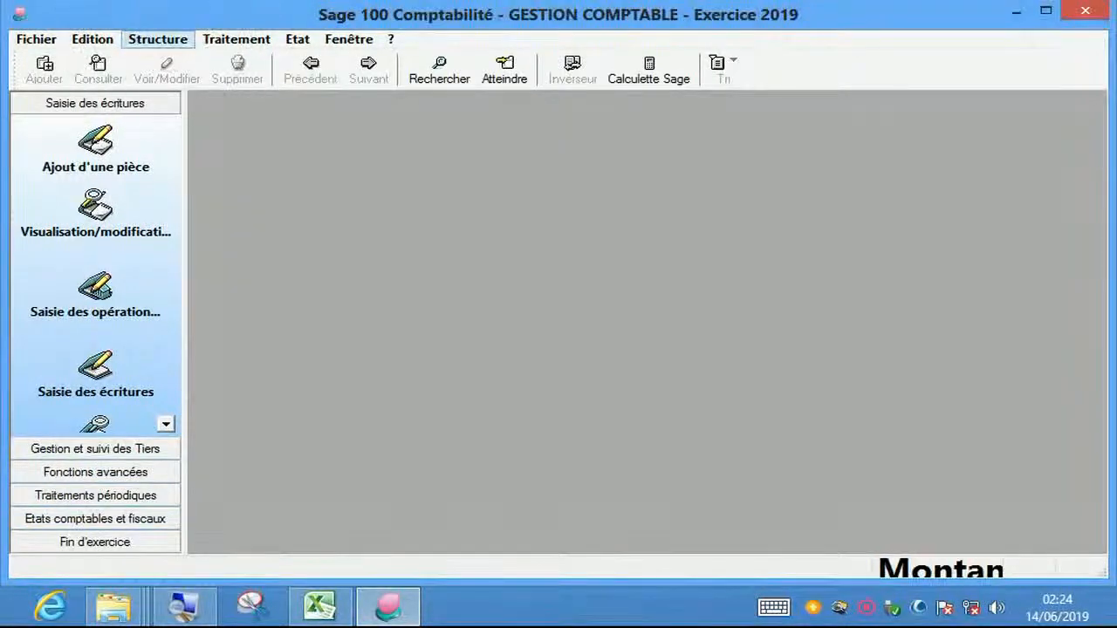
- Open the Structure > Fusion merge window
left_click(157, 39)
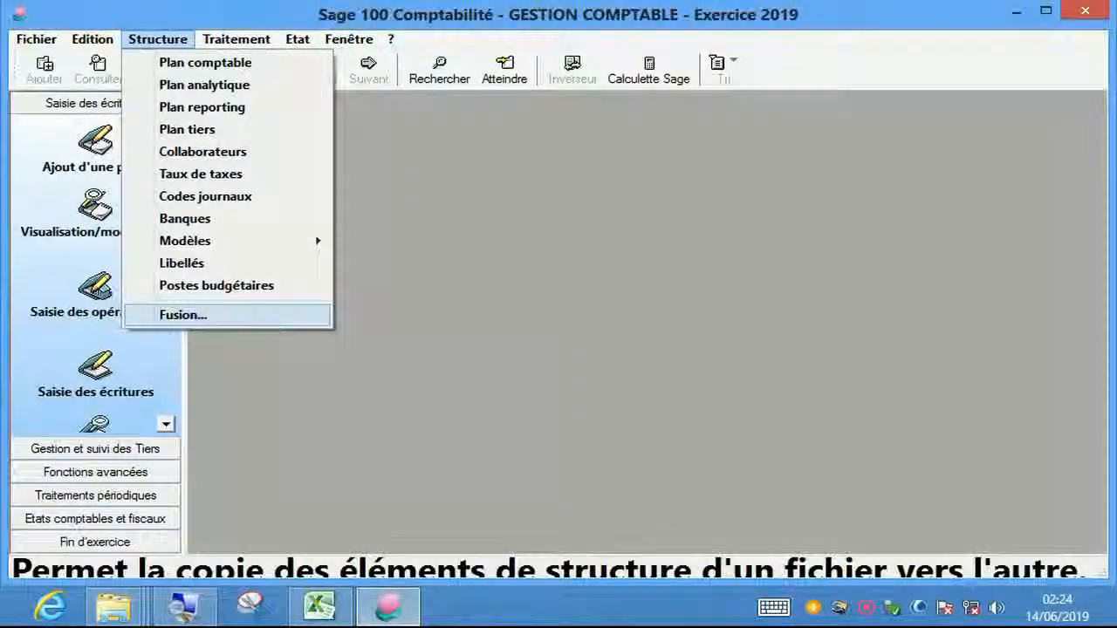
key("Return")
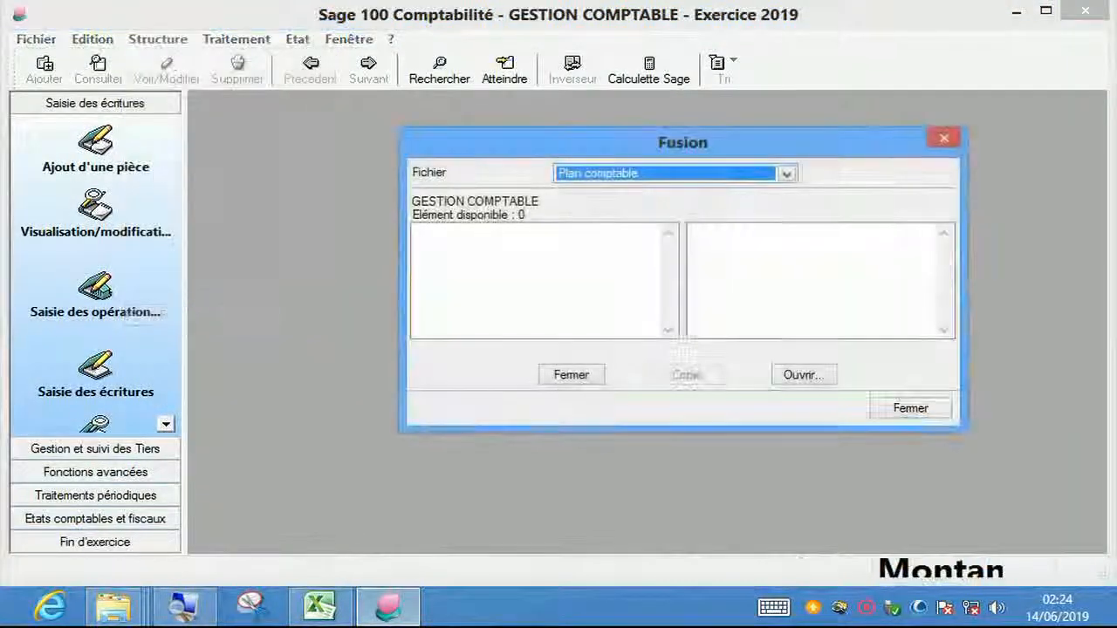
left_click_drag(683, 143, 630, 148)
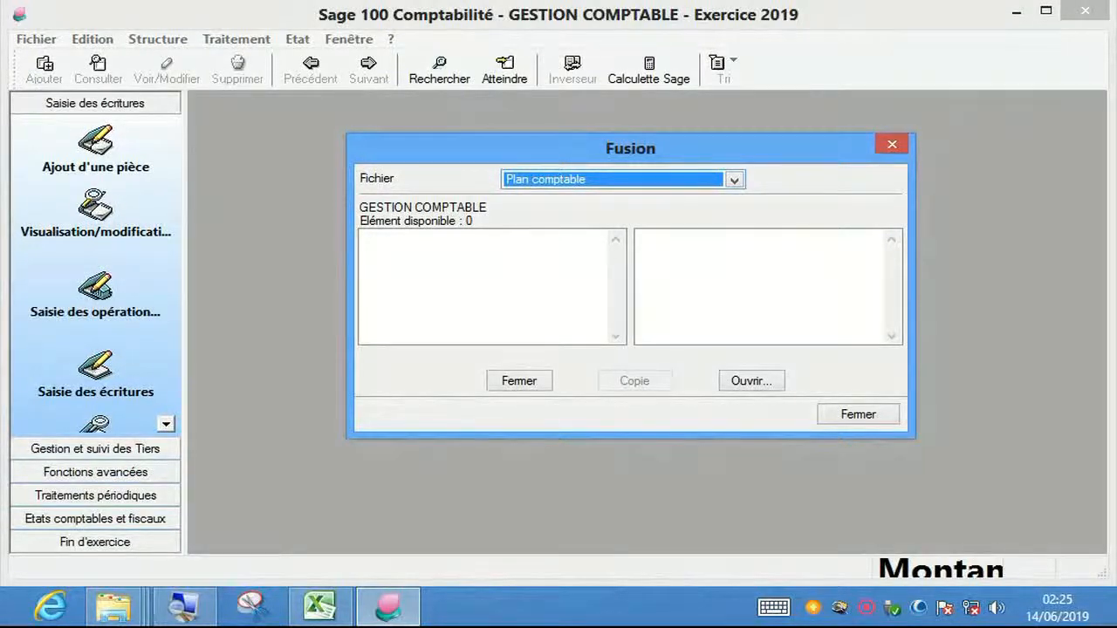
left_click(483, 286)
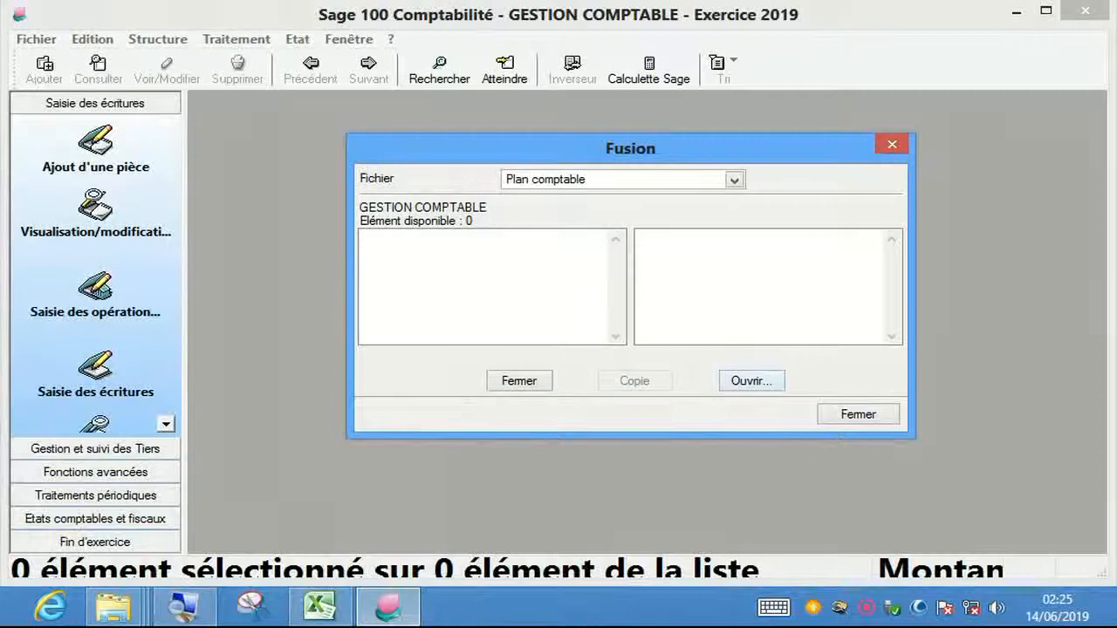
- Open WATT CONSULTINGmae from I:\FICHIER COMPTABLE DE FORMATION 2 as the merge source
left_click(761, 381)
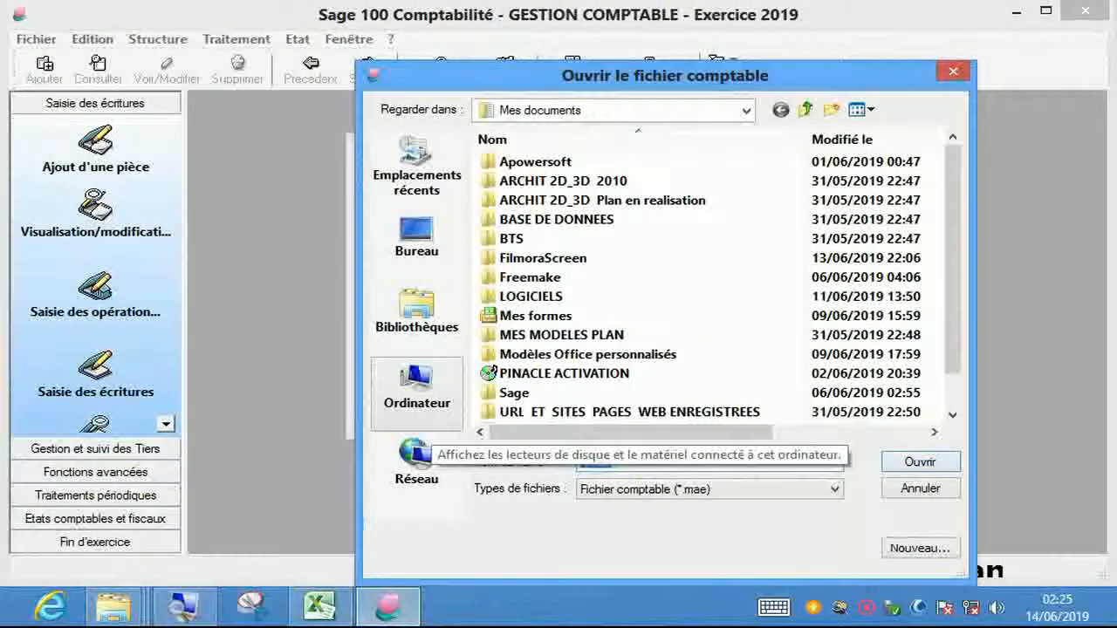
left_click(418, 410)
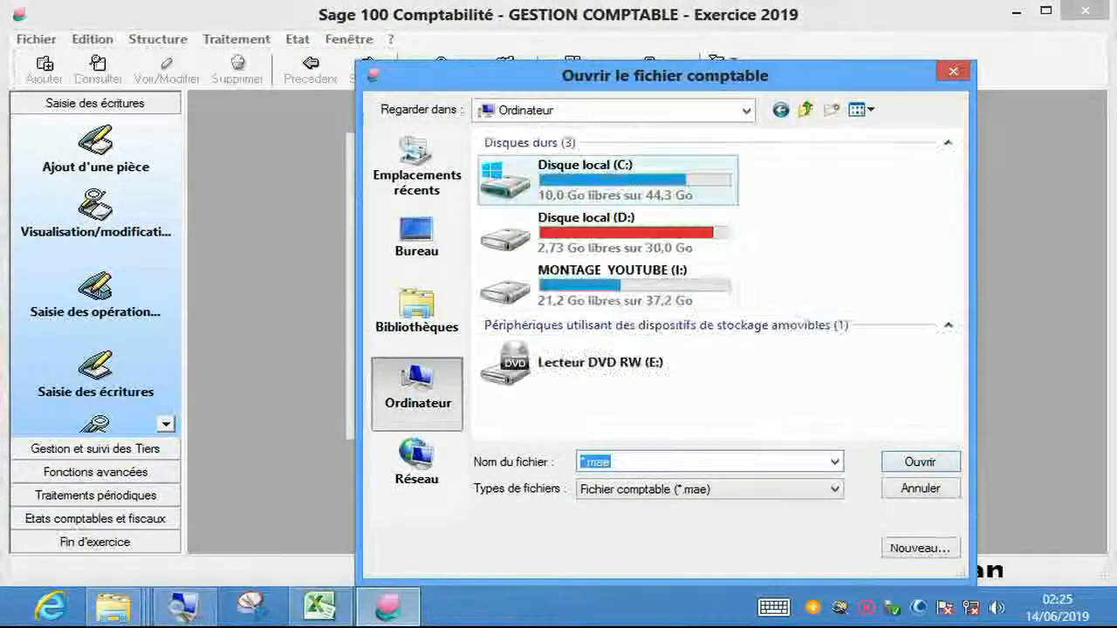
double_click(559, 288)
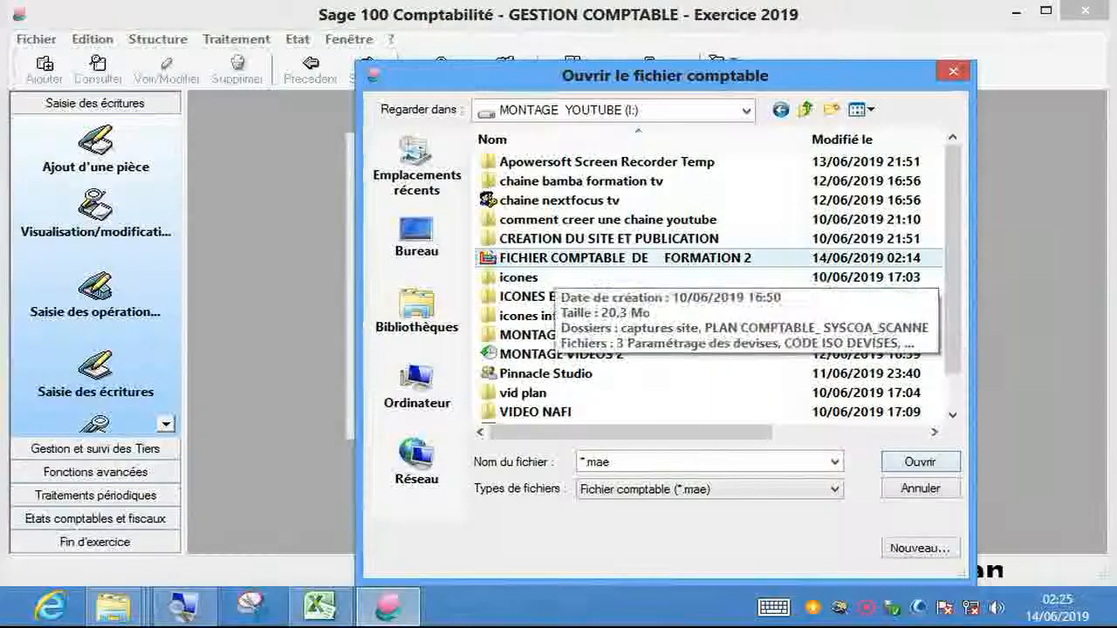
double_click(559, 259)
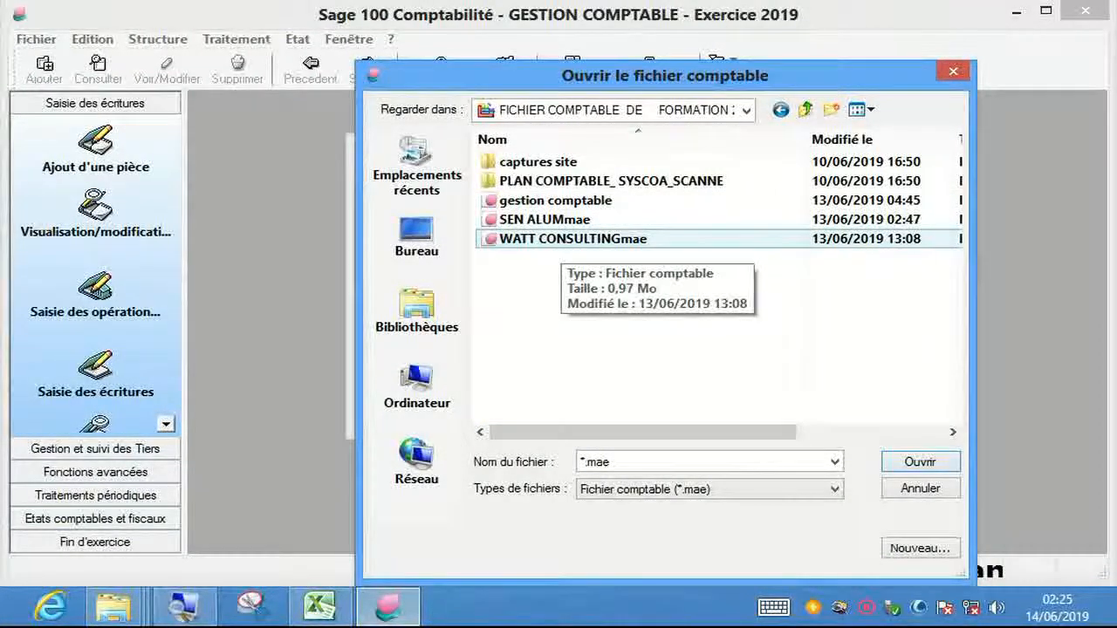
left_click(563, 241)
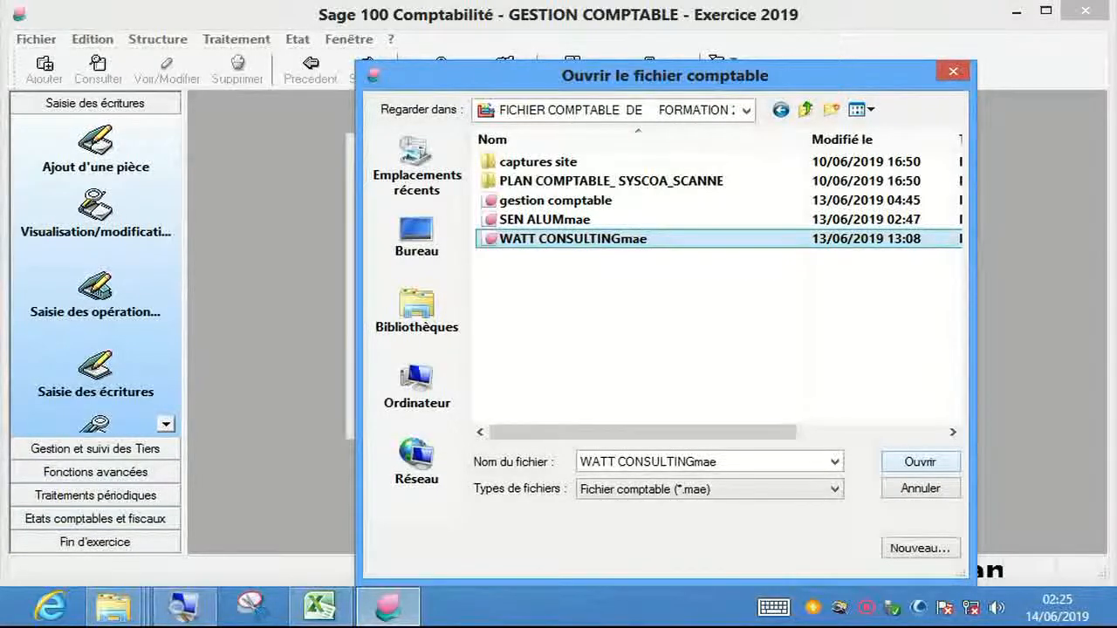
key("Return")
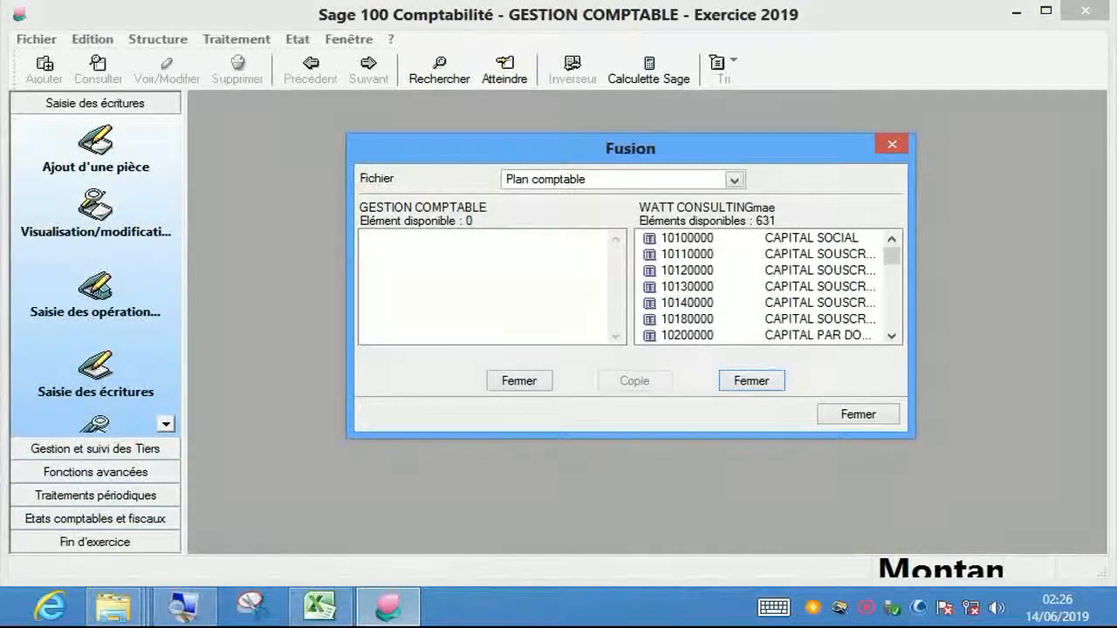
- Select all 631 WATT CONSULTINGmae accounts and copy them with << Copie <<
left_click(759, 270)
left_click(759, 286)
key("Down")
key("Down")
key("Down")
key("Down")
key("Down")
key("Down")
key("Down")
key("Down")
key("Down")
key("Down")
key("Down")
key("Down")
key("Down")
key("Down")
key("Down")
key("Down")
key("Down")
key("Down")
key("Down")
key("Down")
key("Down")
key("Down")
key("Down")
key("Down")
key("Down")
key("Down")
key("Down")
key("Down")
key("Down")
key("Down")
key("Down")
key("Down")
key("Down")
key("Down")
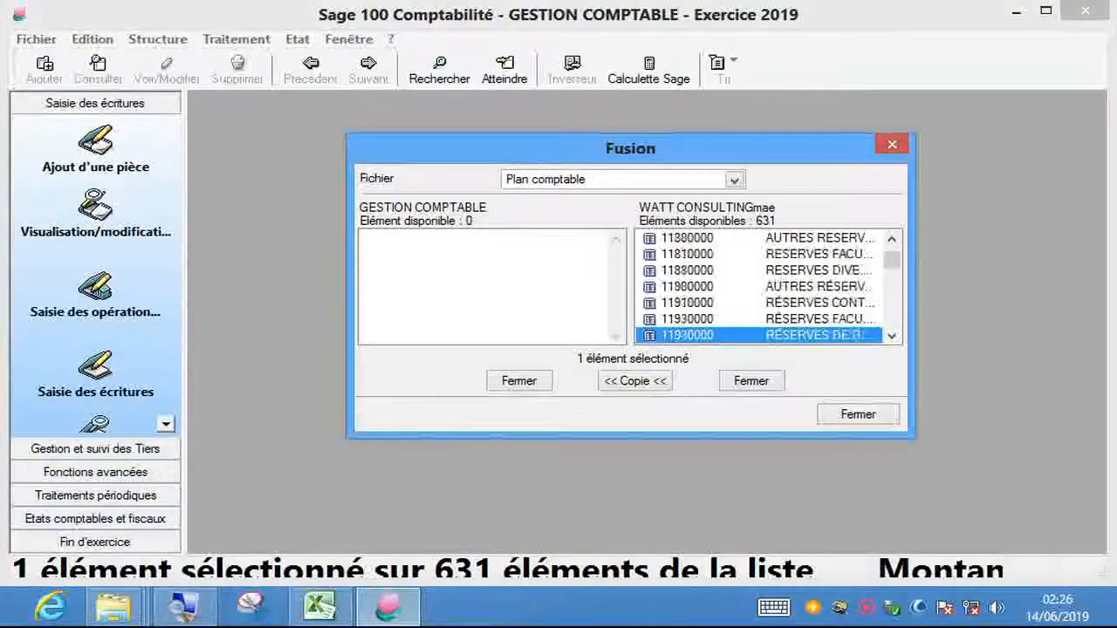
right_click(698, 268)
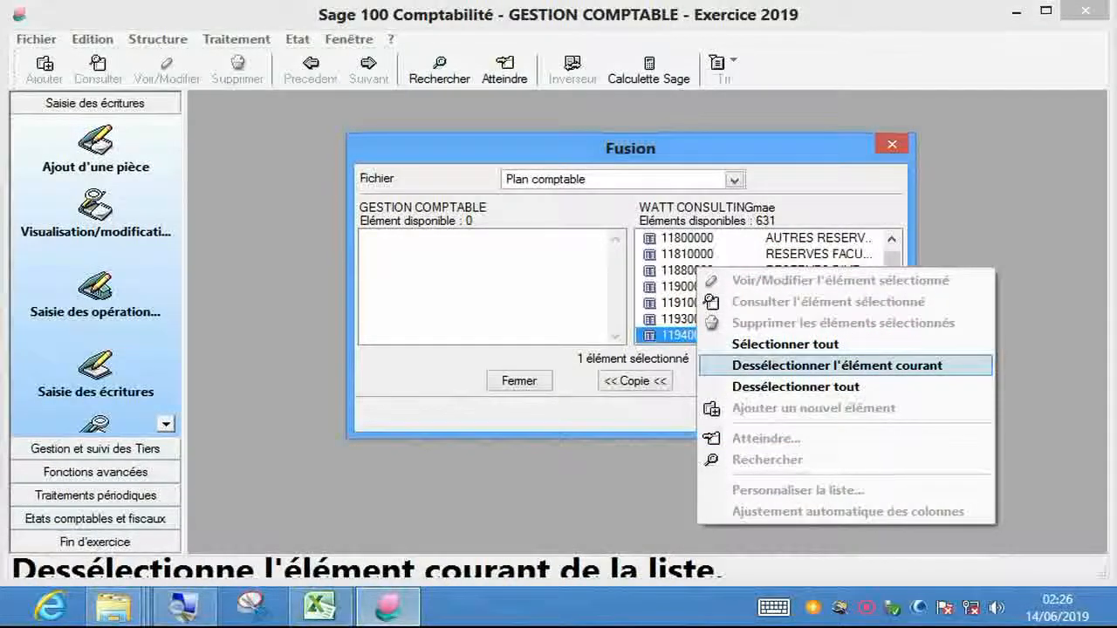
key("Up")
key("Return")
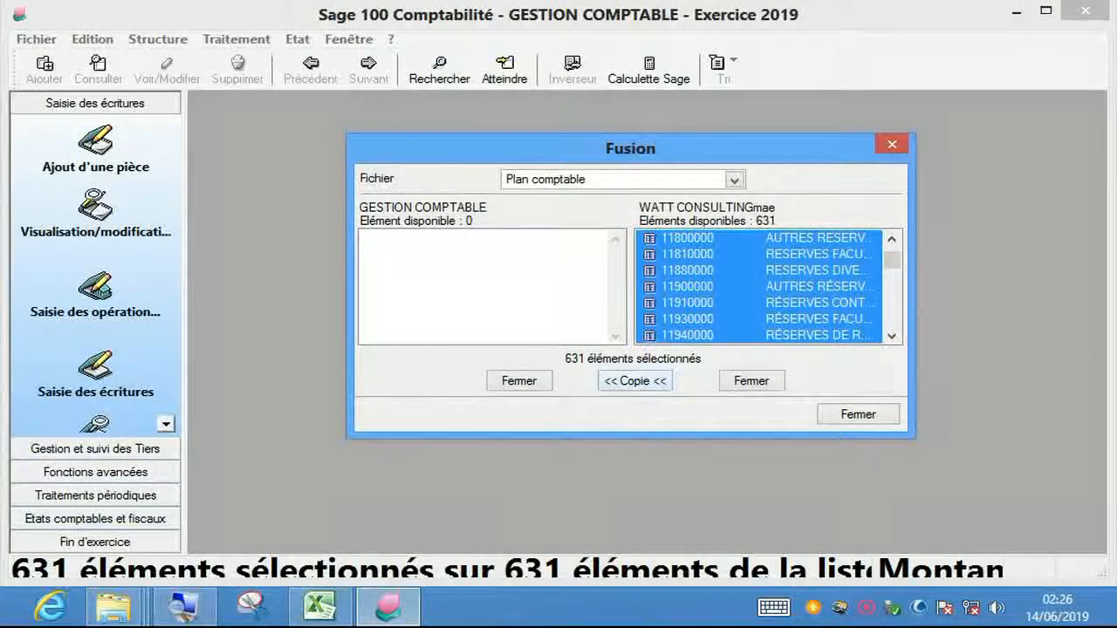
left_click(635, 381)
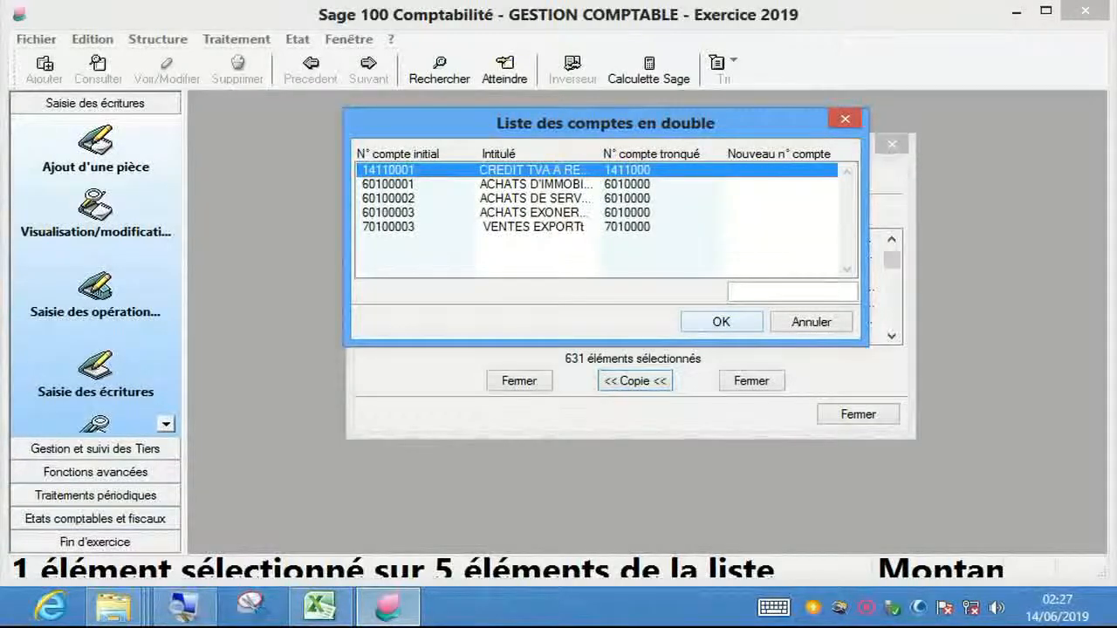
- Accept the duplicate numbering and answer the tax code C1 and FRS0001 prompts for all items
key("Return")
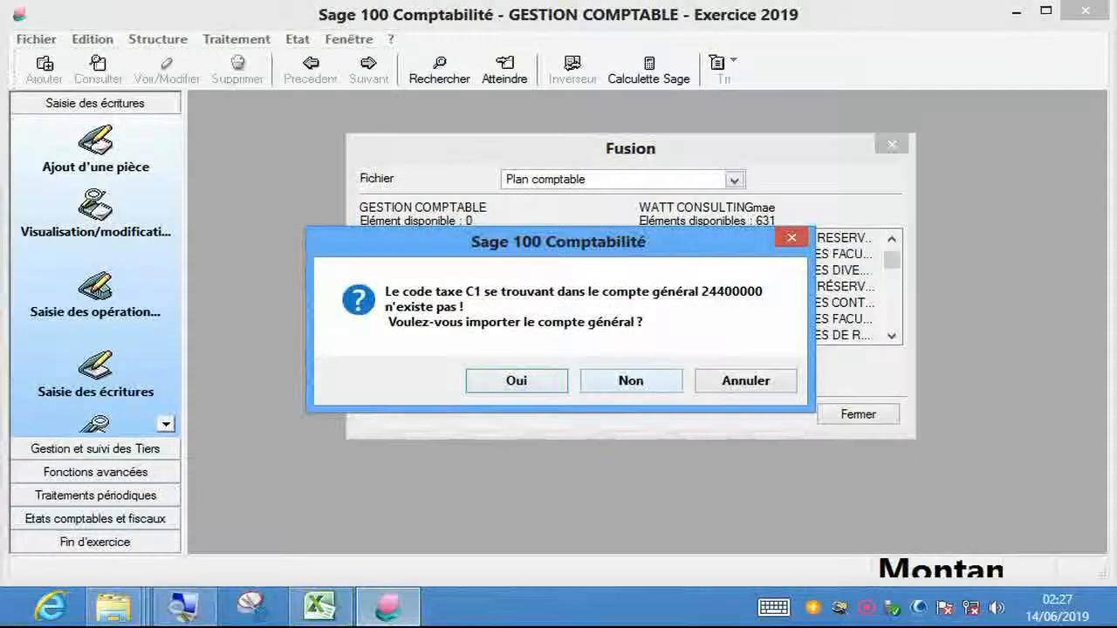
key("Return")
left_click(644, 375)
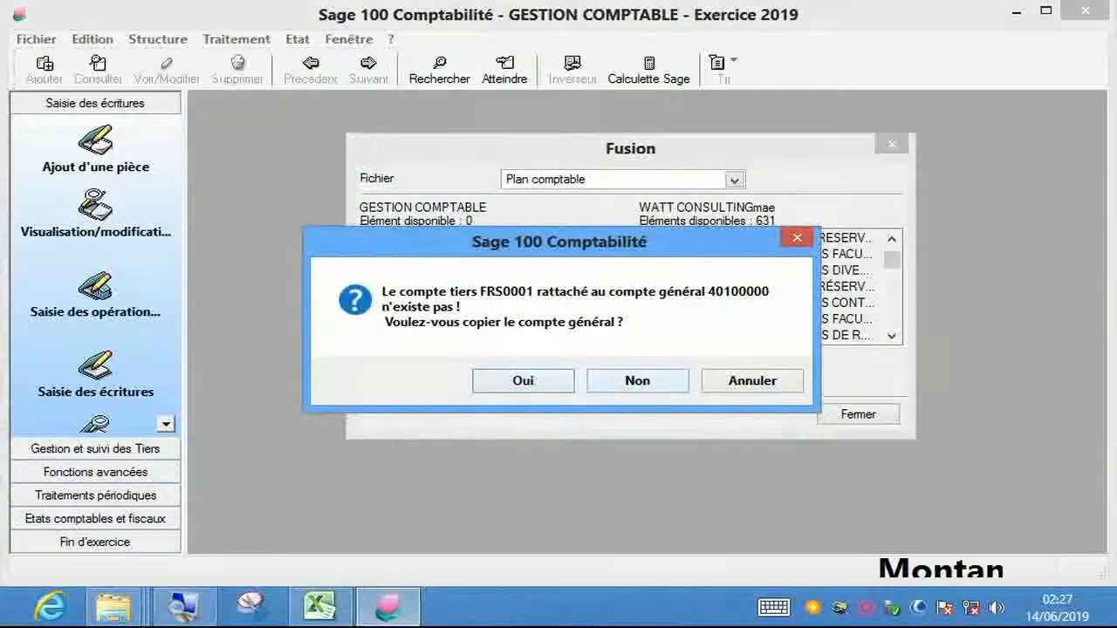
key("Return")
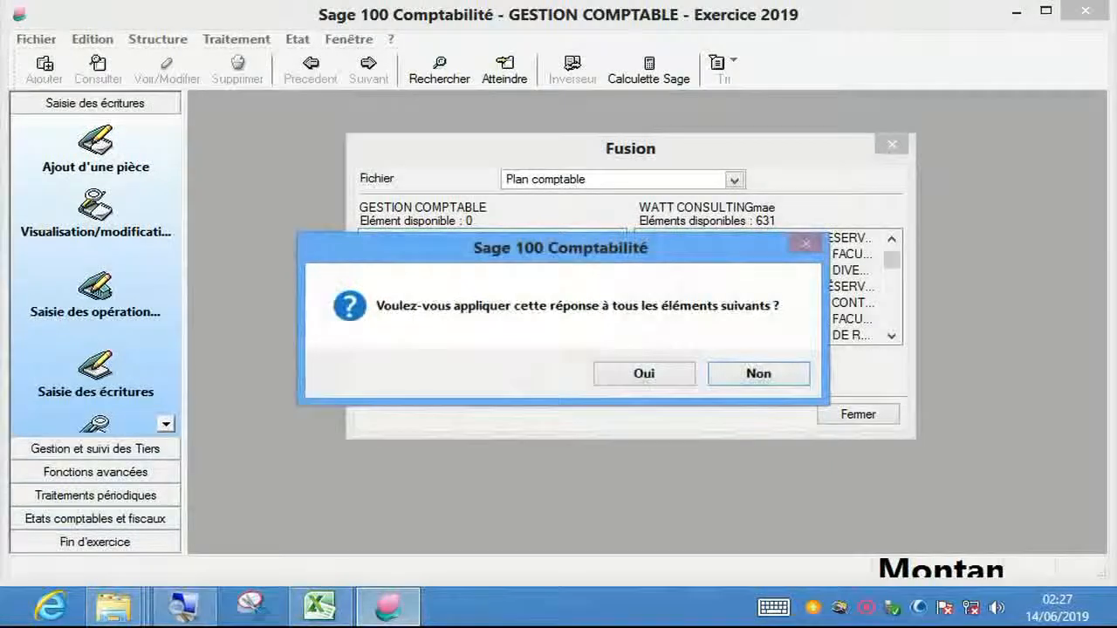
left_click(644, 374)
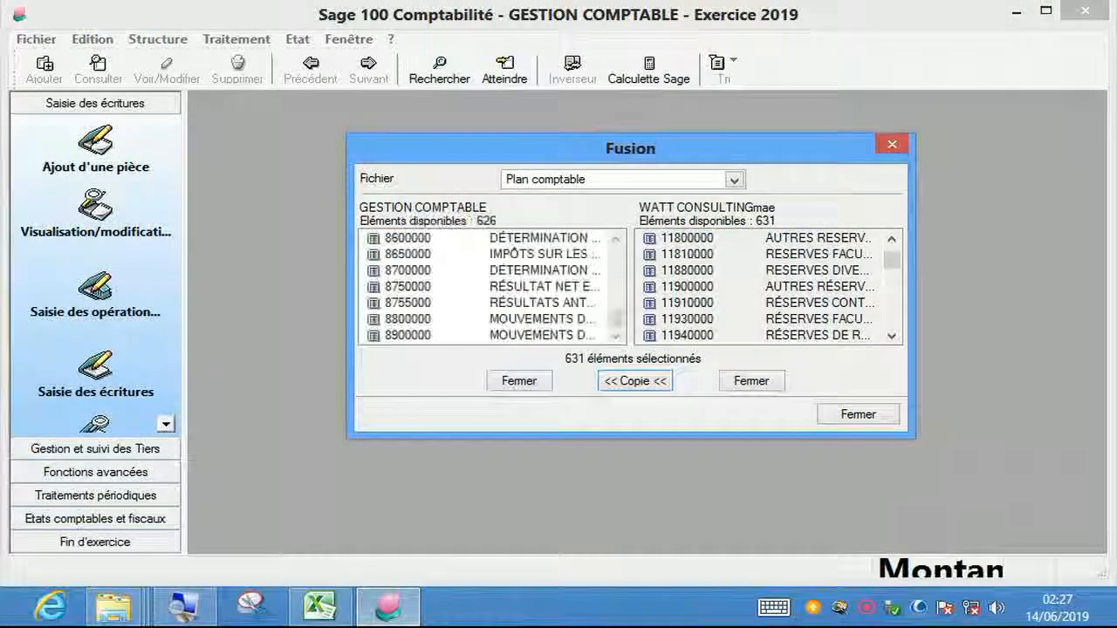
- Browse the merged GESTION COMPTABLE accounts around 8700000–8900000, then close Fusion
left_click(425, 271)
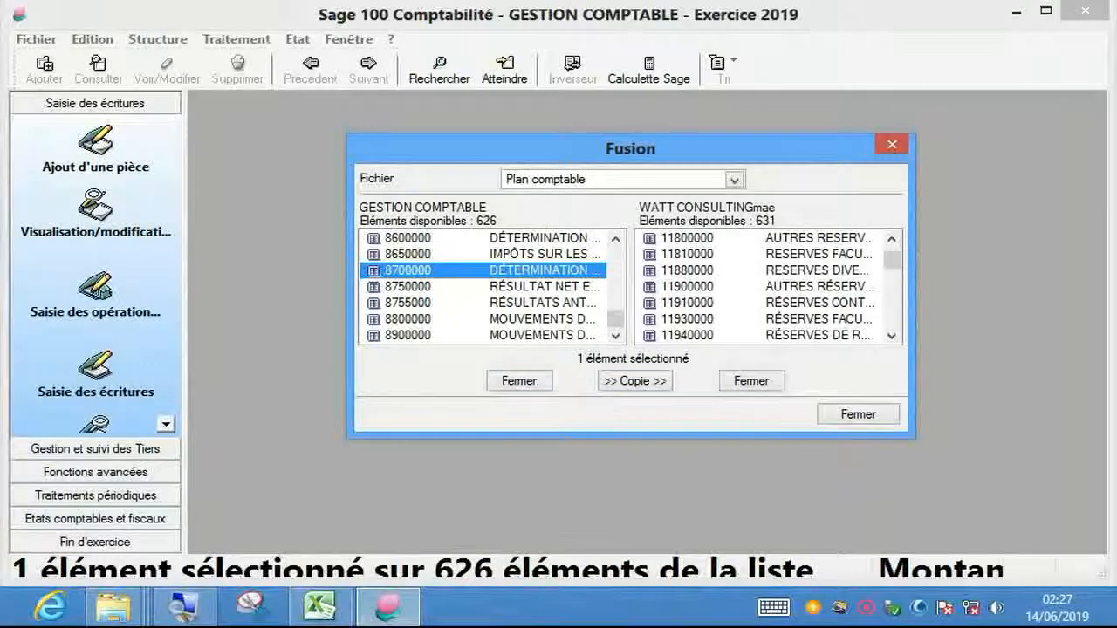
left_click(424, 288)
key("Down")
key("Down")
key("Down")
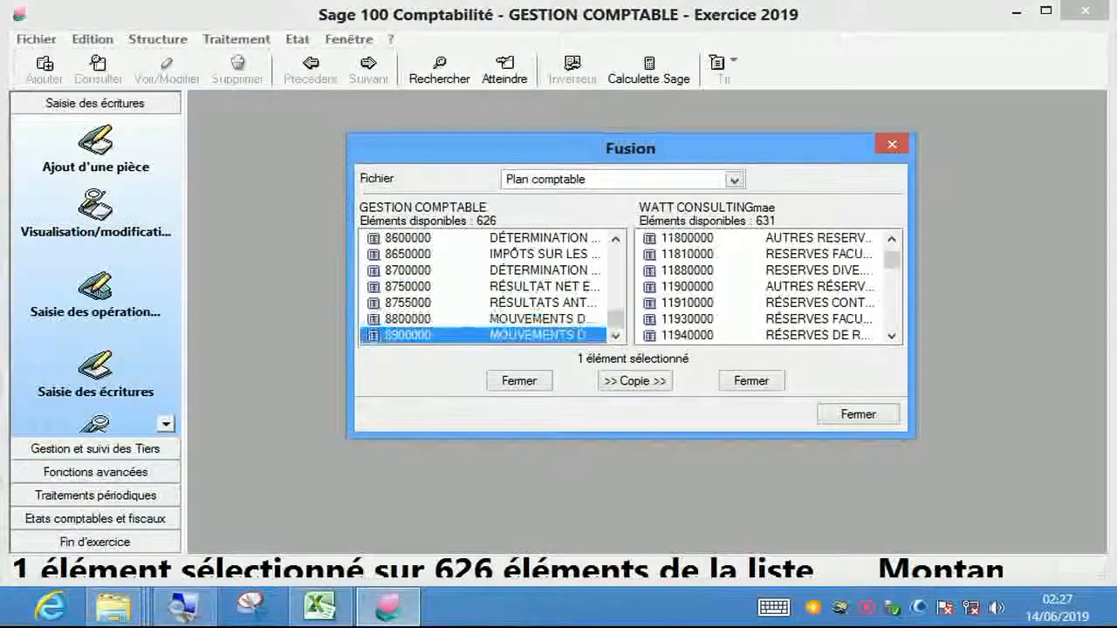
key("Up")
key("Up")
key("Up")
key("Up")
key("Up")
key("Up")
key("Up")
key("Up")
key("Up")
key("Up")
key("Up")
key("Up")
key("Up")
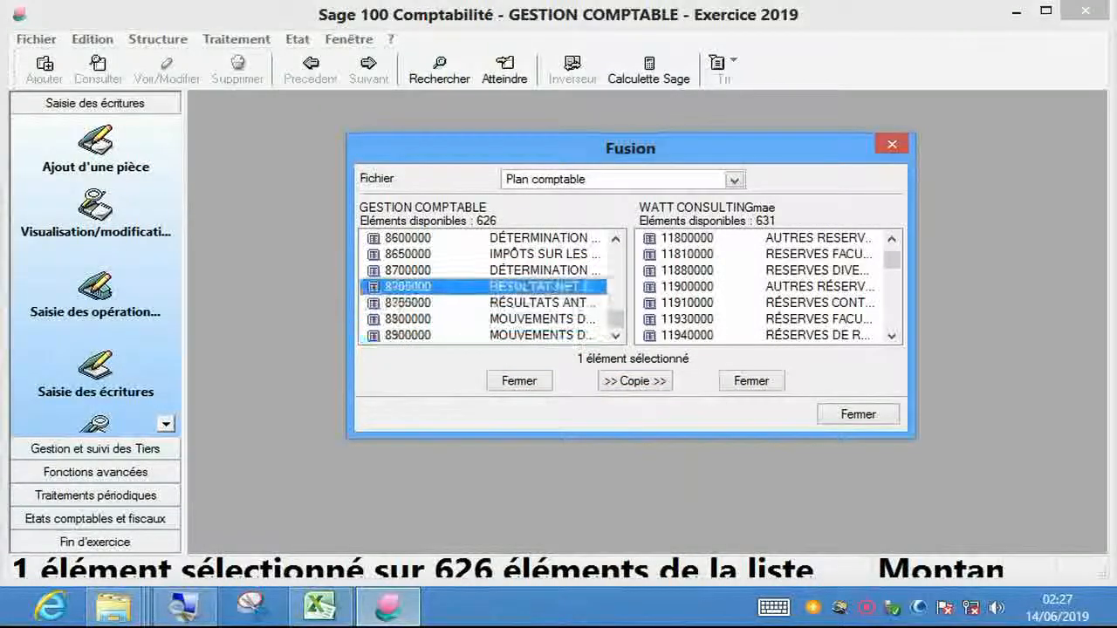
key("Up")
key("Up")
key("Up")
key("Up")
key("Up")
key("Up")
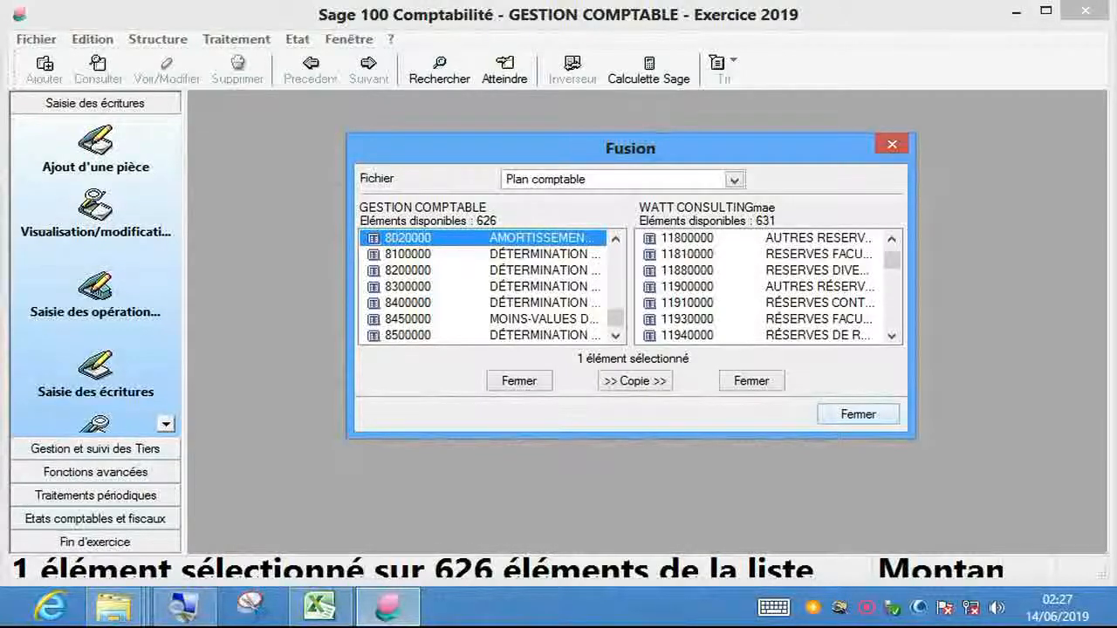
left_click(858, 415)
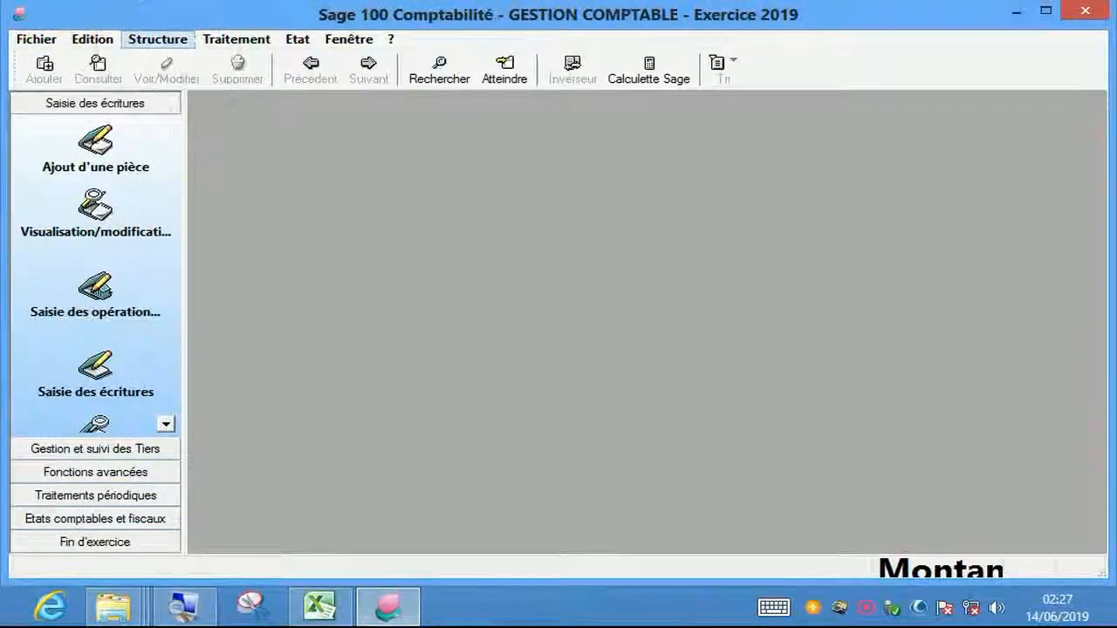
- Open the Plan comptable, maximise and restore it, then close it
left_click(157, 39)
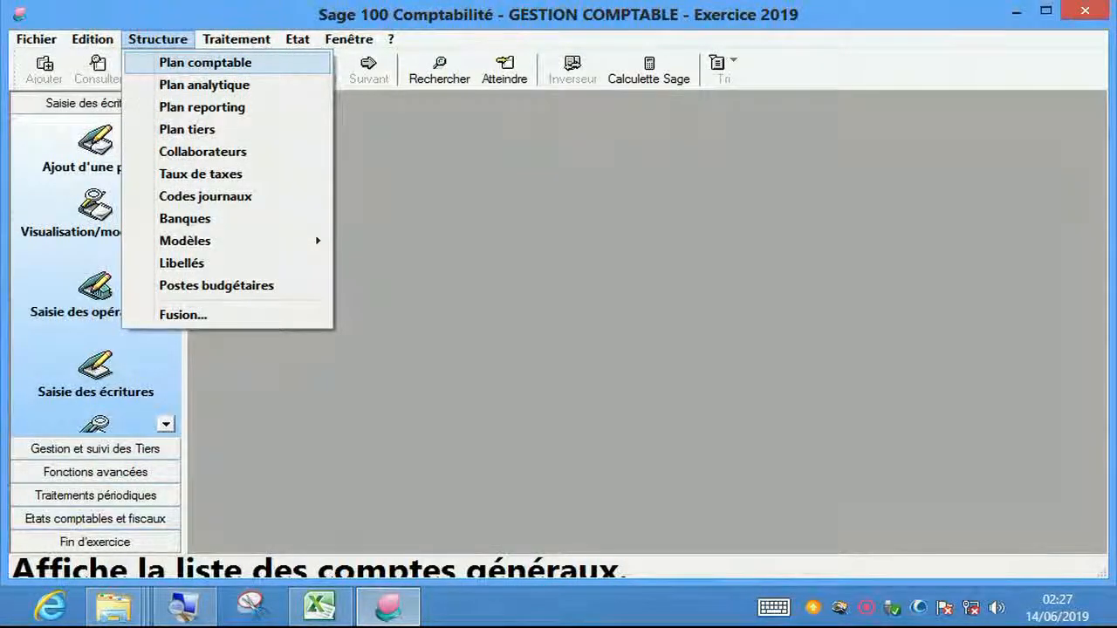
left_click(206, 62)
left_click(740, 155)
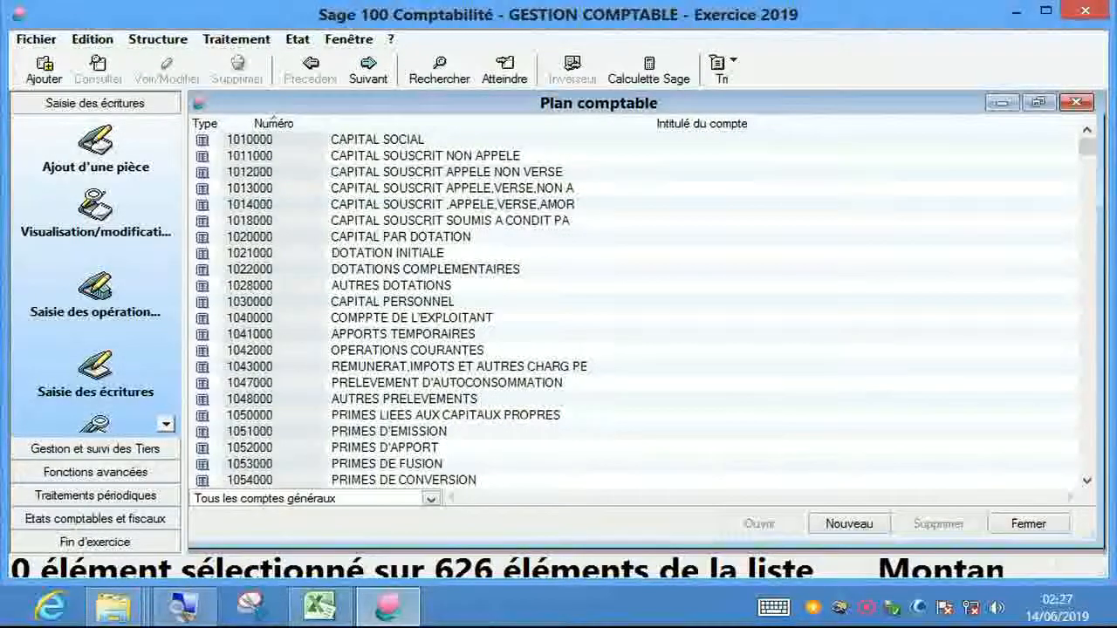
left_click(1039, 102)
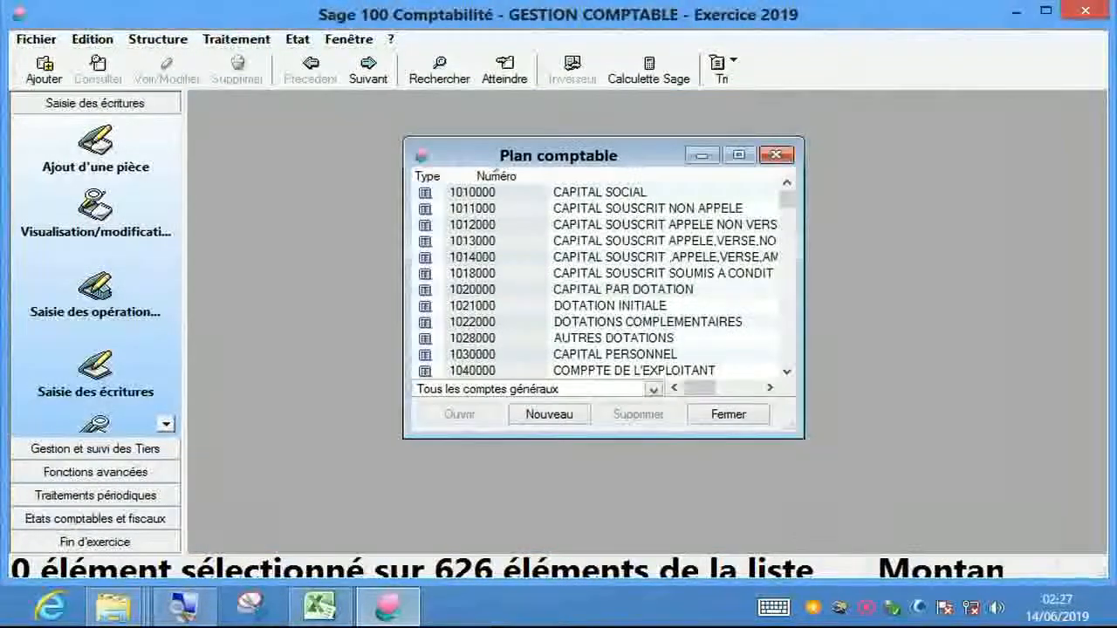
left_click(776, 154)
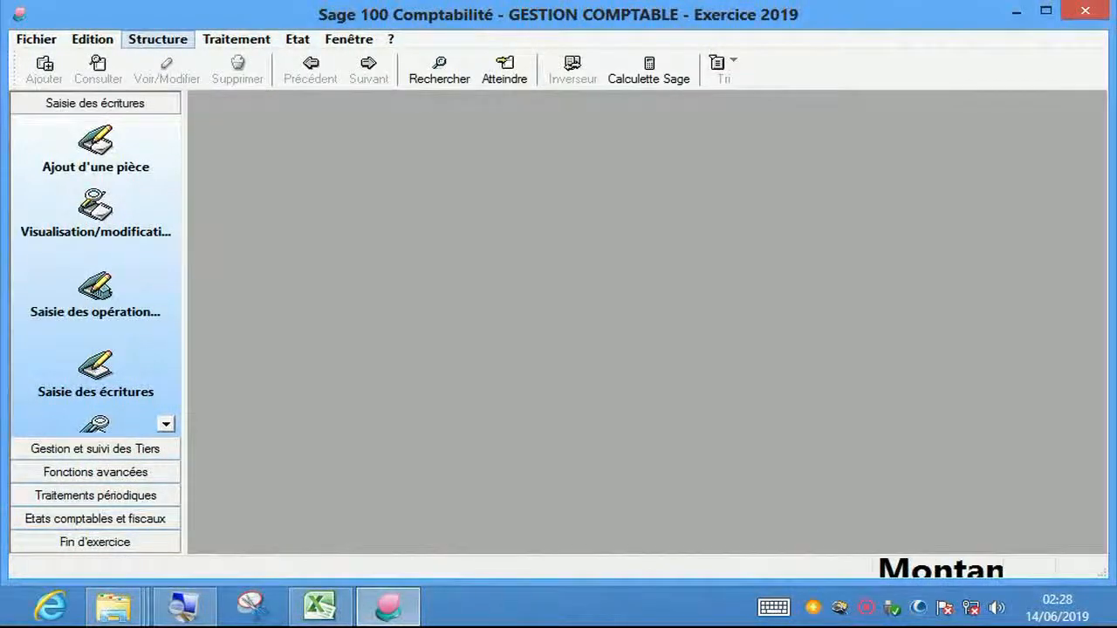
- Check the empty Plan analytique, then reopen the Plan comptable at account 1013000
left_click(157, 38)
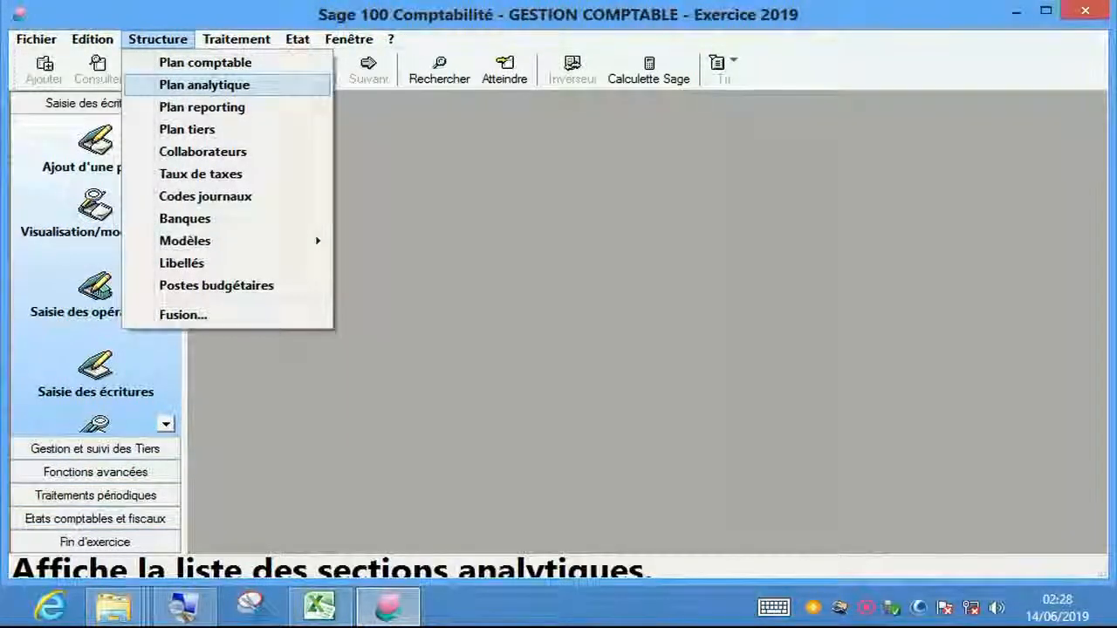
left_click(205, 85)
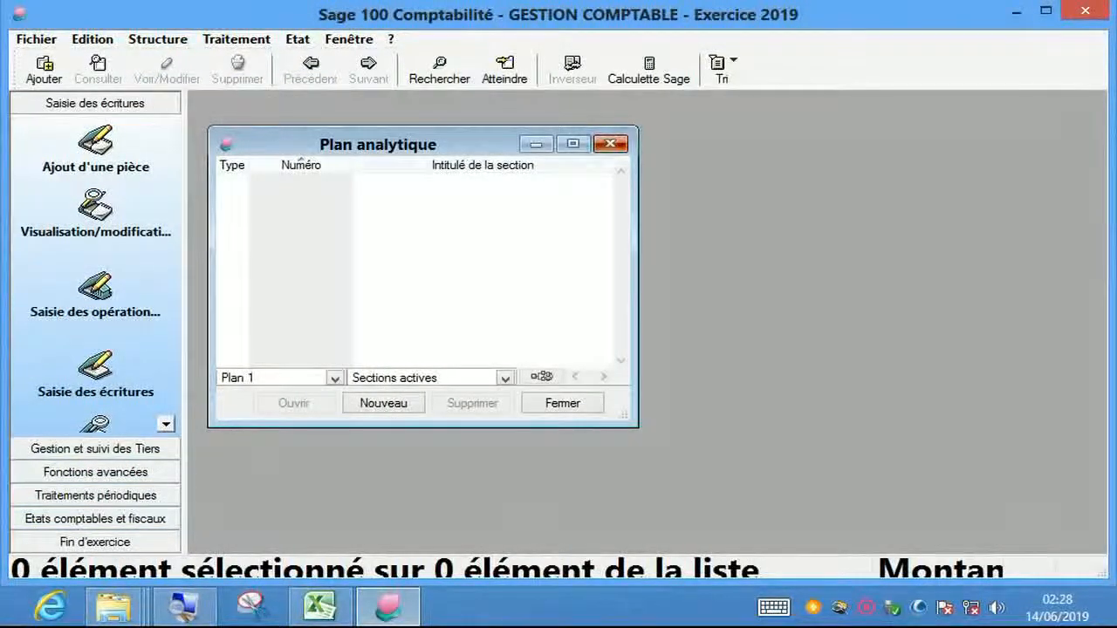
left_click(610, 144)
left_click(157, 39)
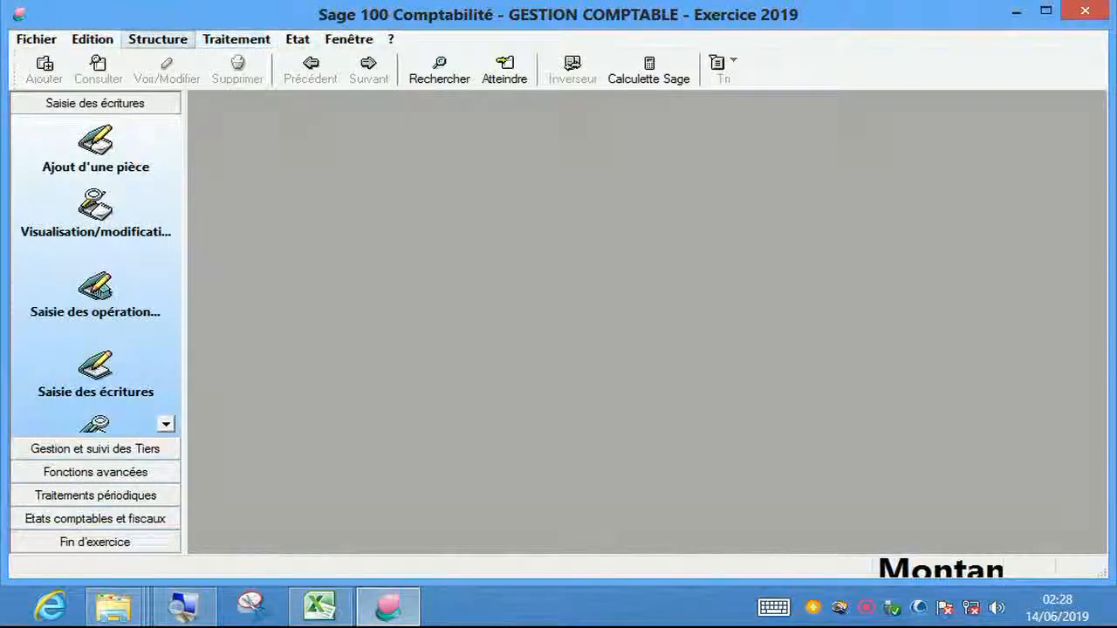
left_click(205, 63)
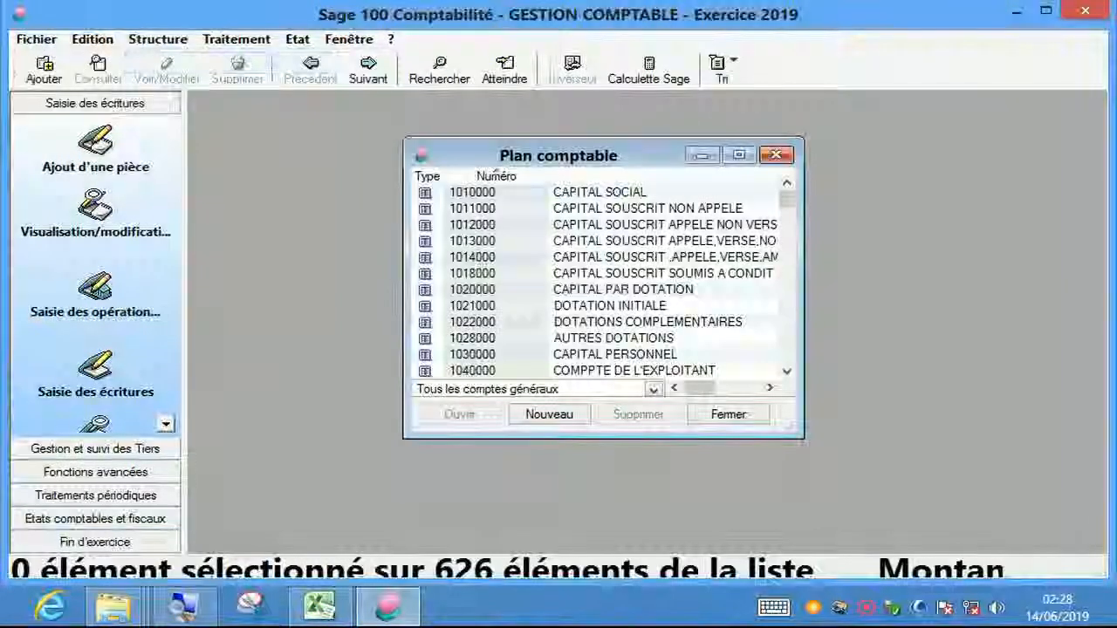
left_click(602, 241)
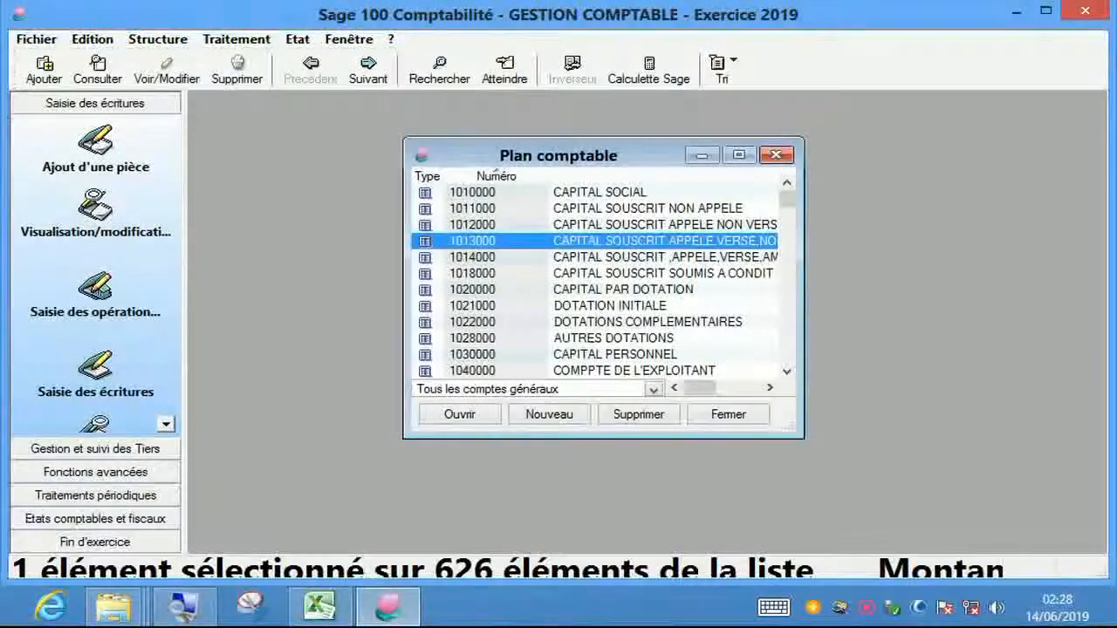
- Select all 626 accounts, delete them, and confirm with Oui
right_click(542, 198)
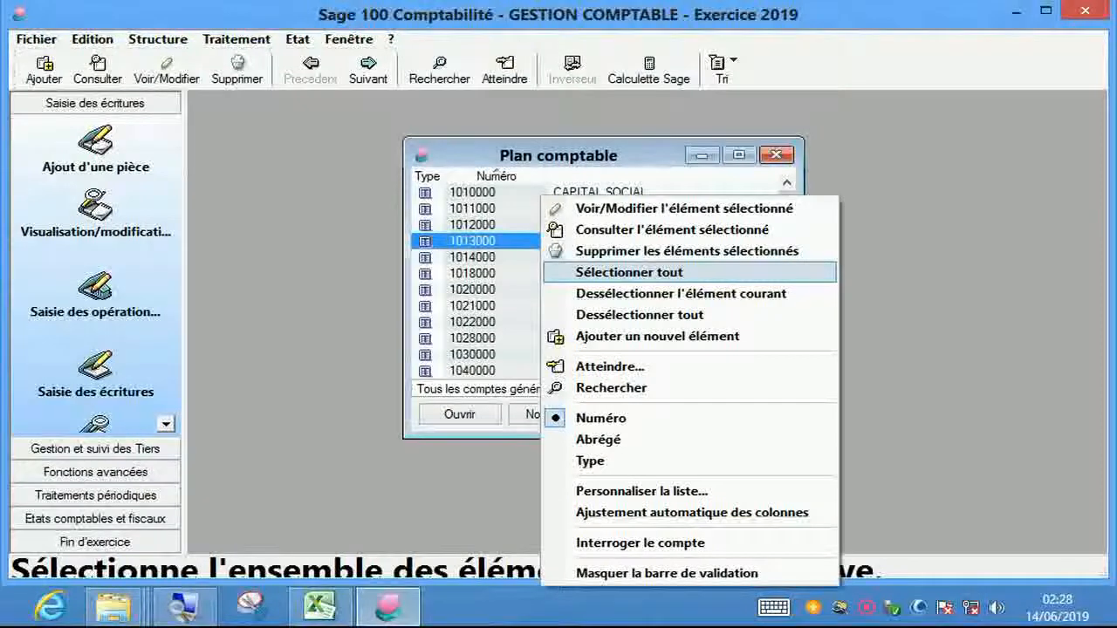
left_click(628, 273)
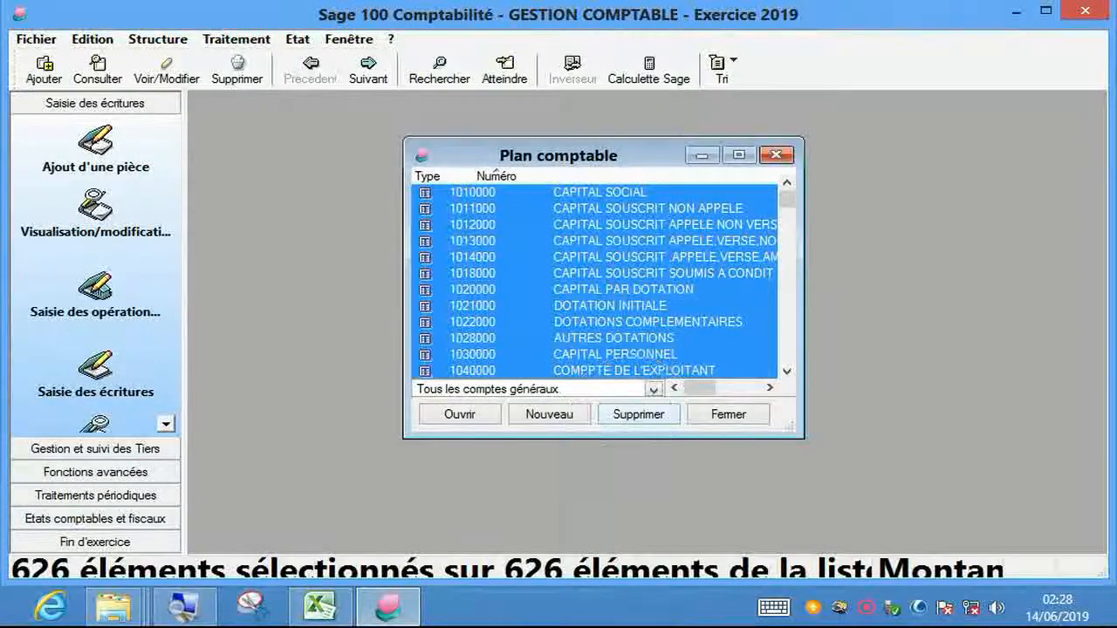
left_click(638, 415)
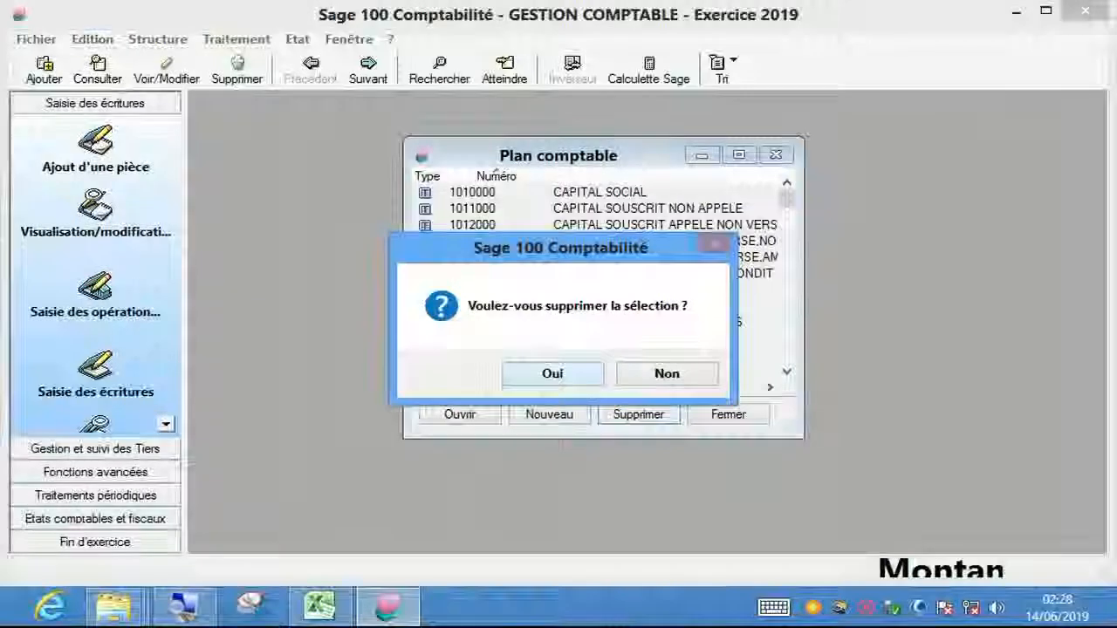
key("Return")
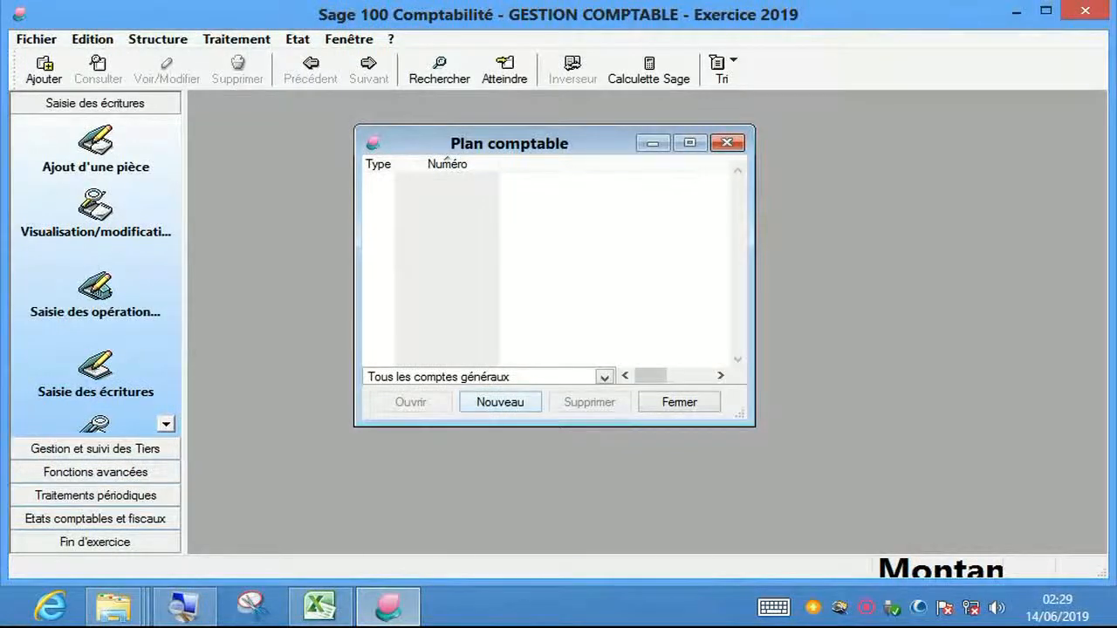
- Open and dismiss the context menu on the now-empty account list
right_click(511, 335)
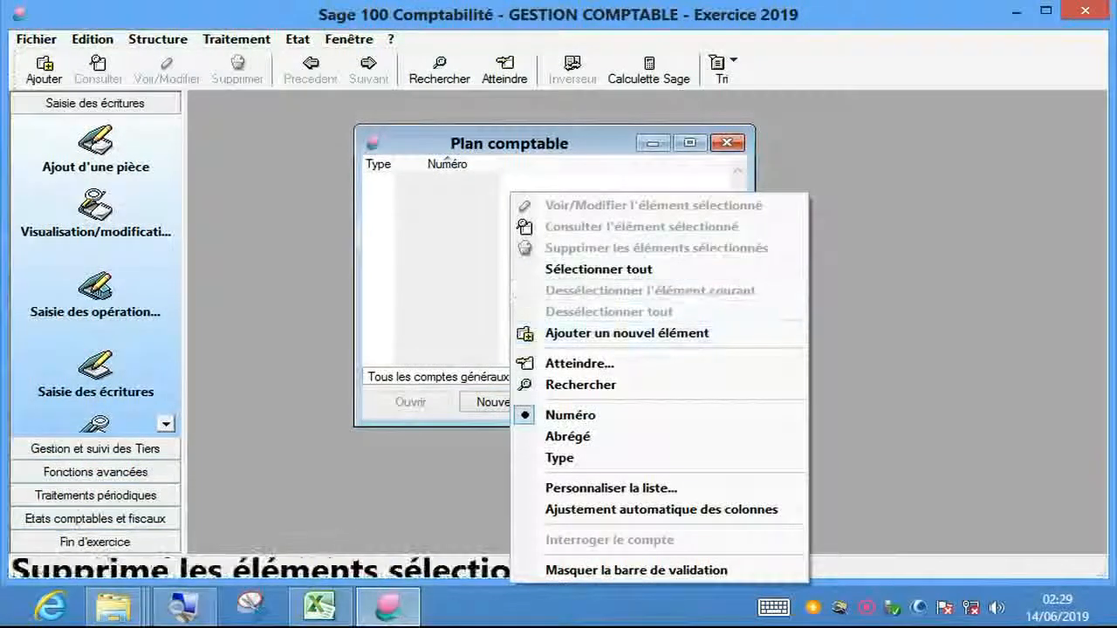
key("Escape")
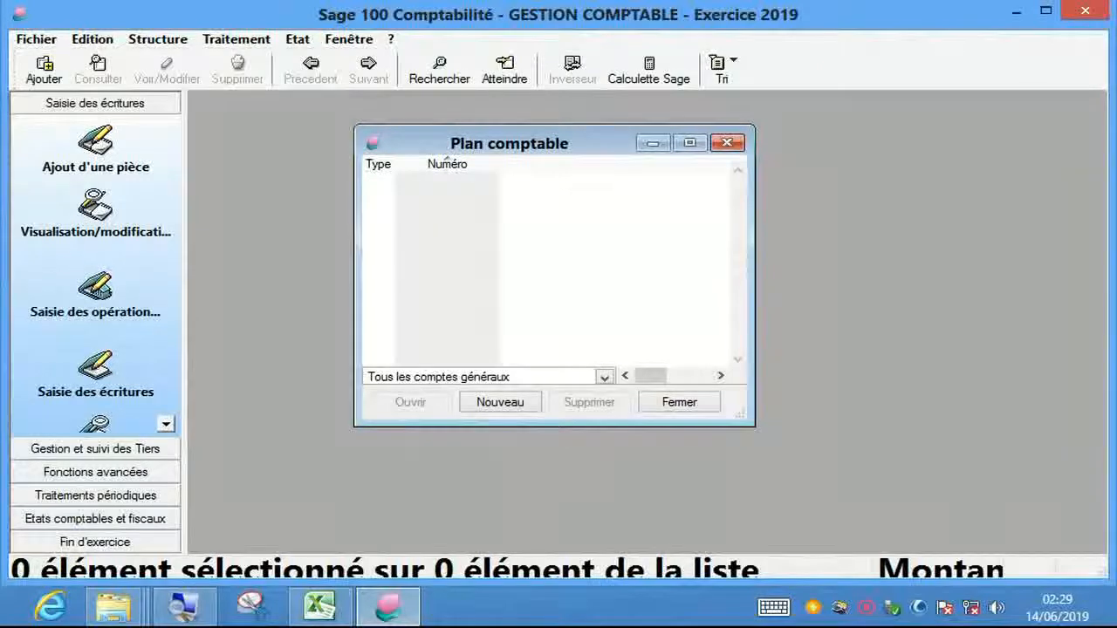
right_click(512, 190)
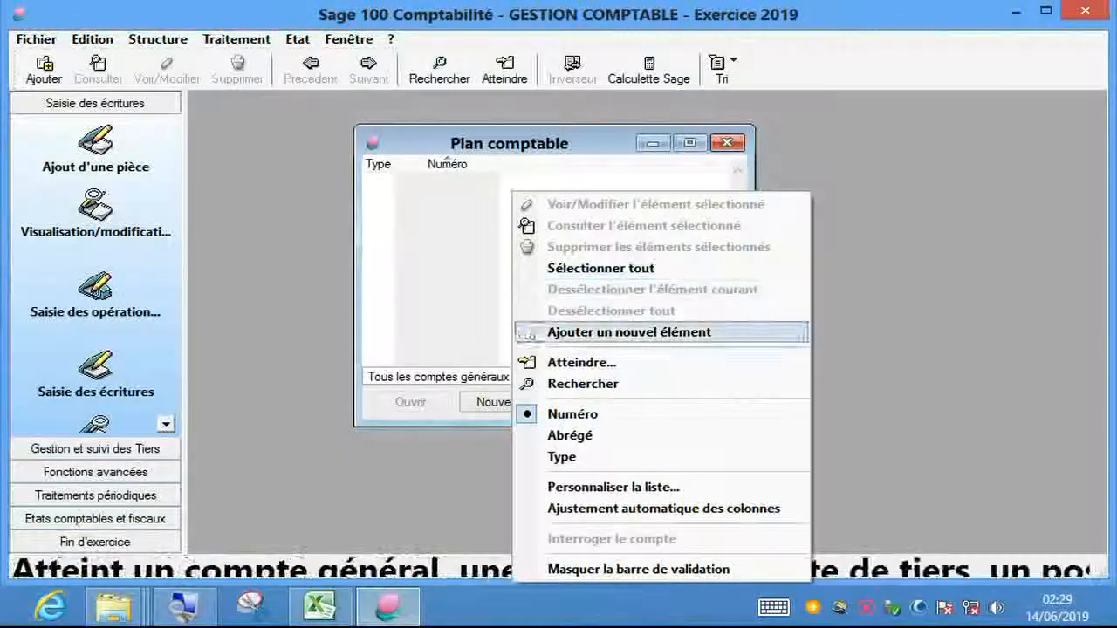
key("Up")
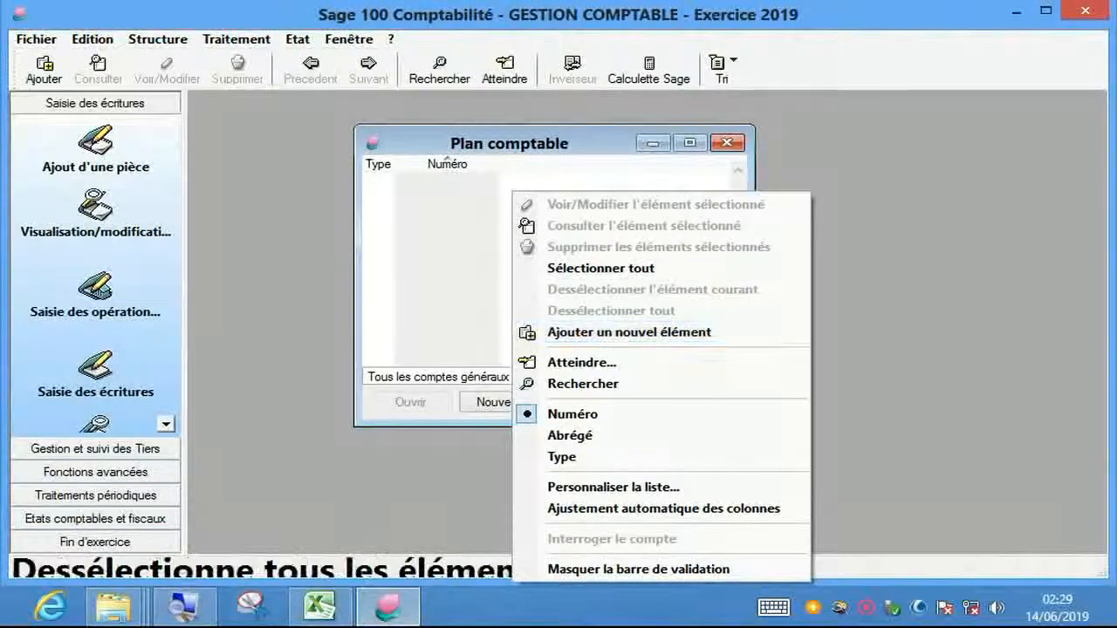
key("Escape")
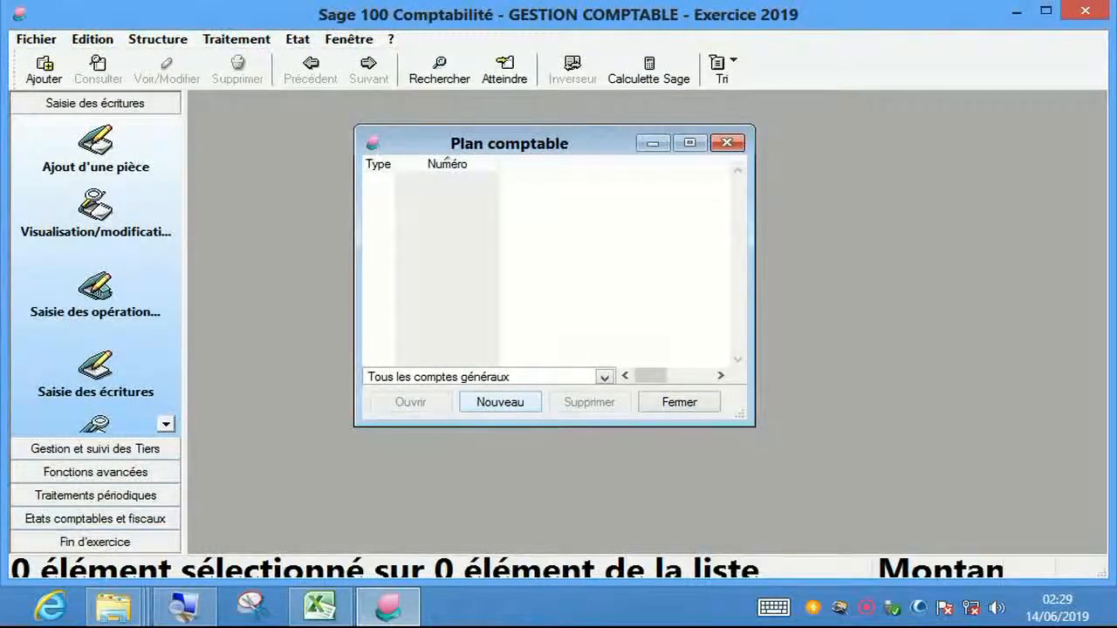
- Start a new general account, entering number 4110000 and the title CLIENTS
left_click(500, 403)
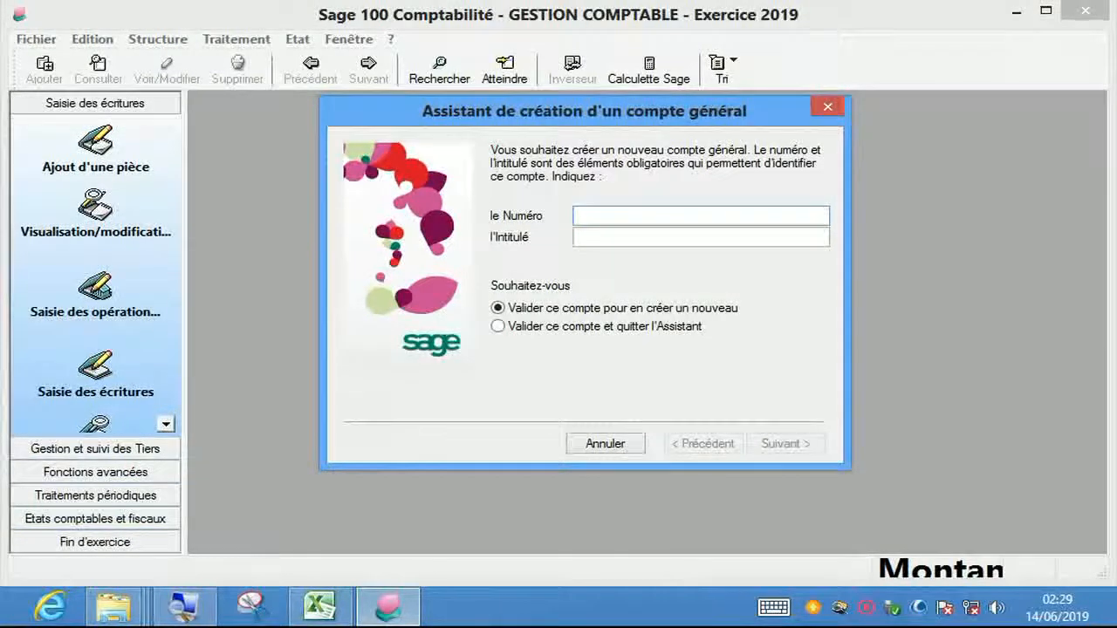
type("11")
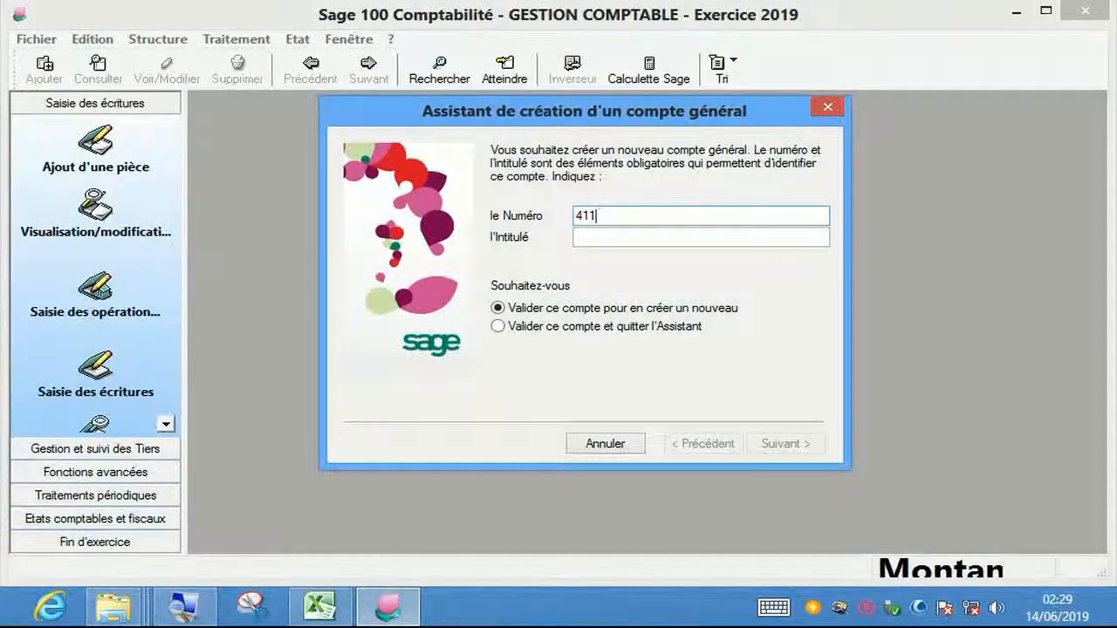
type("0000")
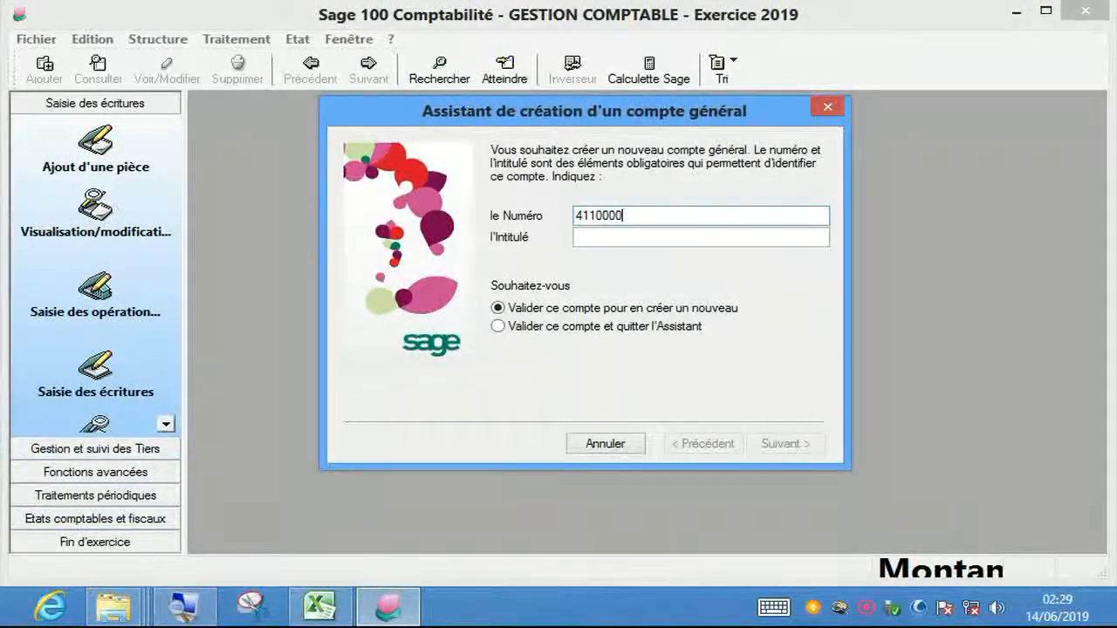
key("Tab")
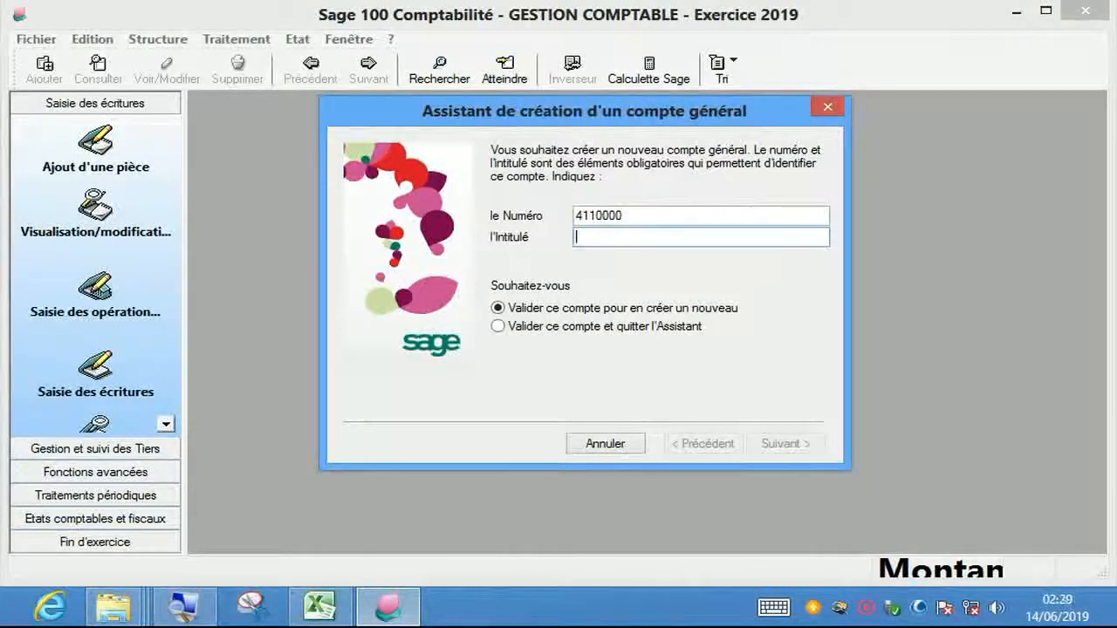
type("CLI")
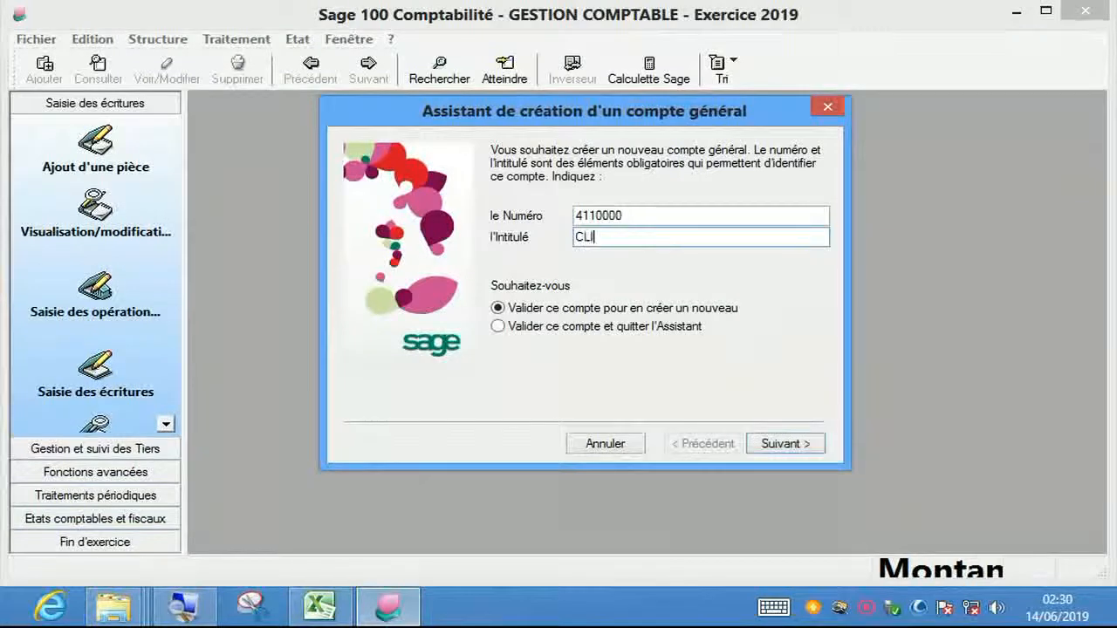
type("ENTS")
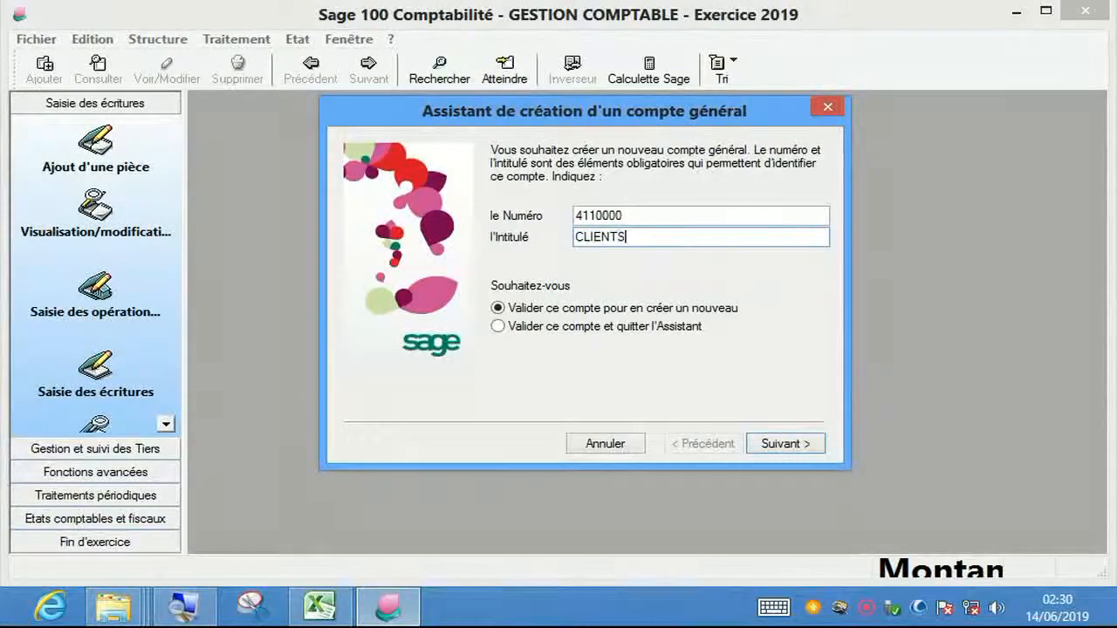
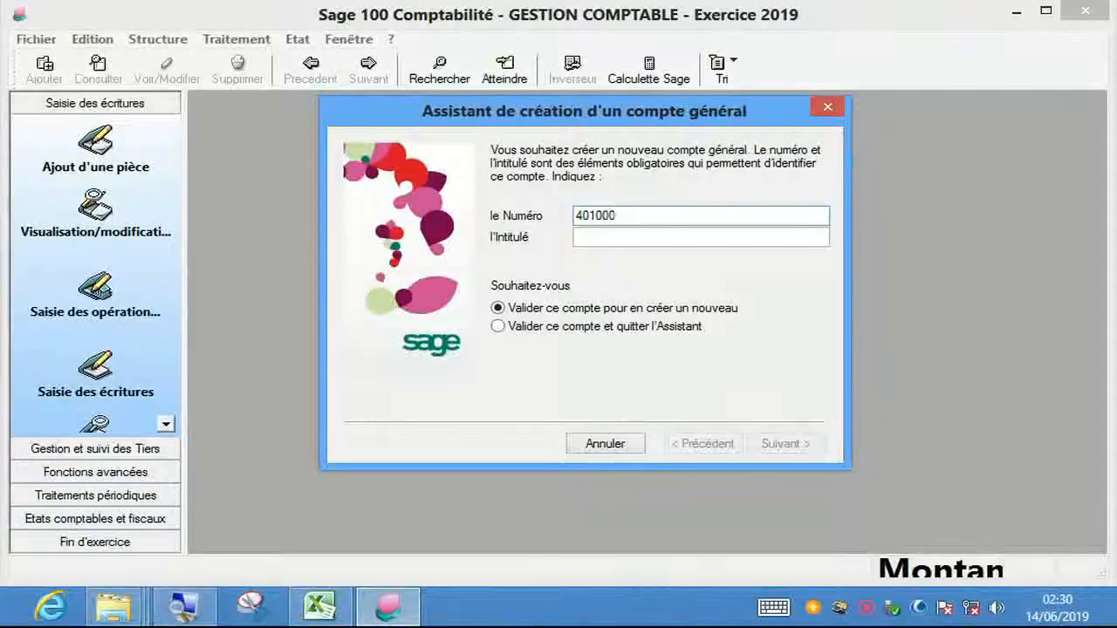
- Finish account number 4010000, title it FOURNISSEURS, and validate it to begin another account
type("0")
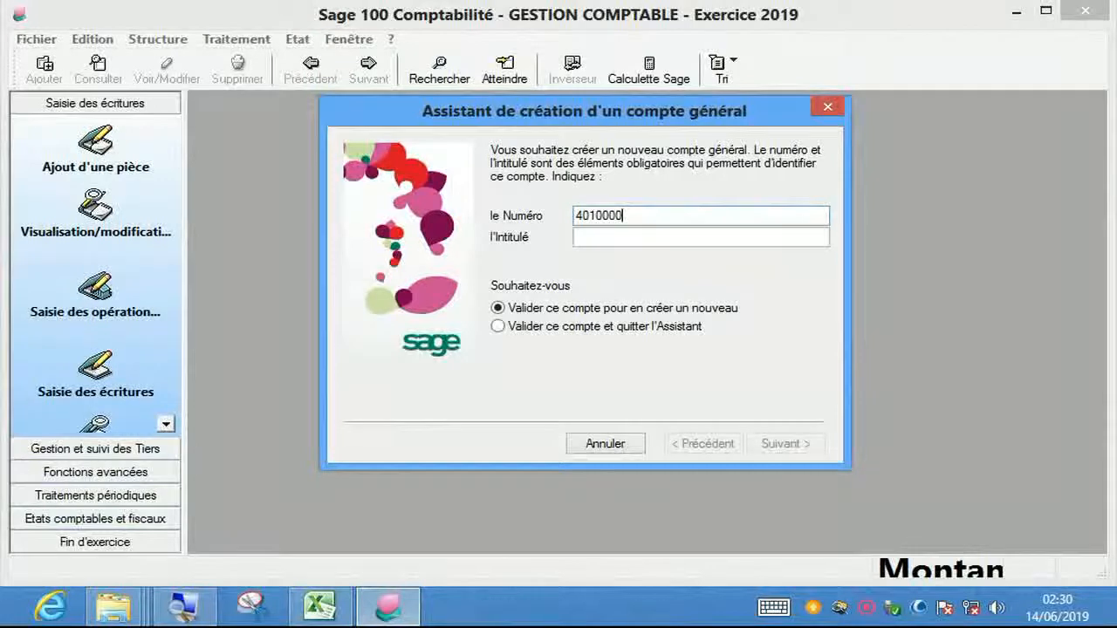
key("Tab")
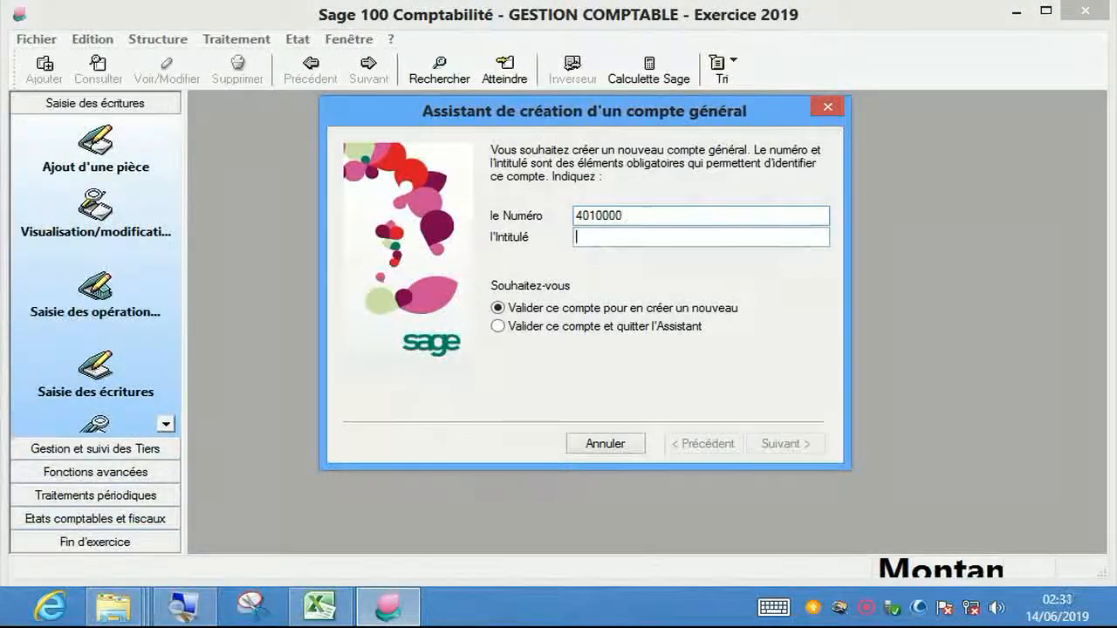
type("FCURNISSEURS")
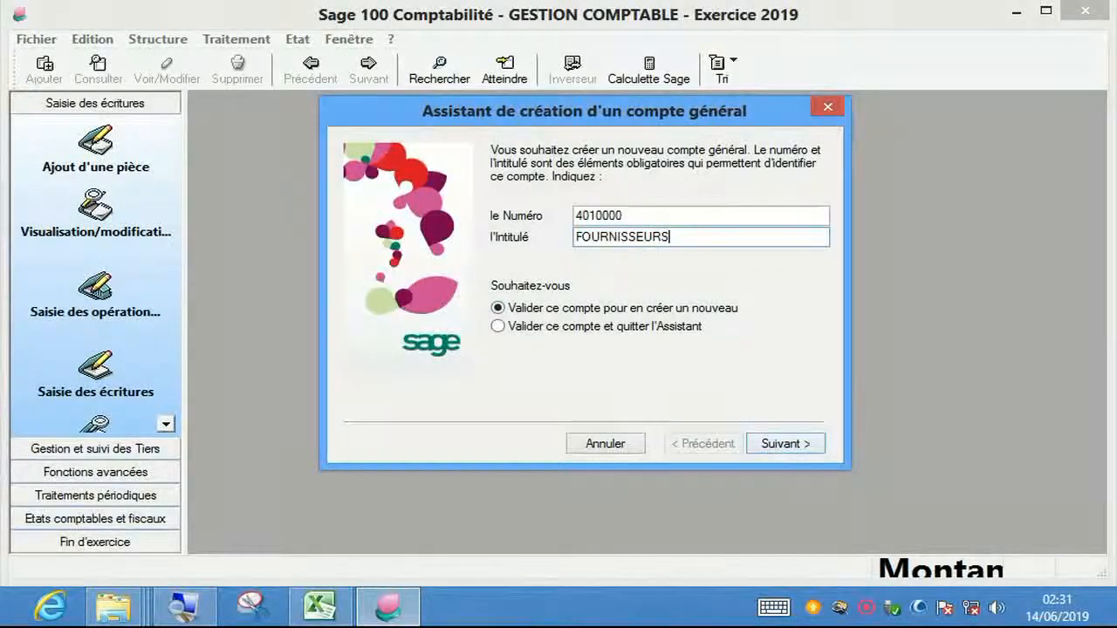
left_click(785, 445)
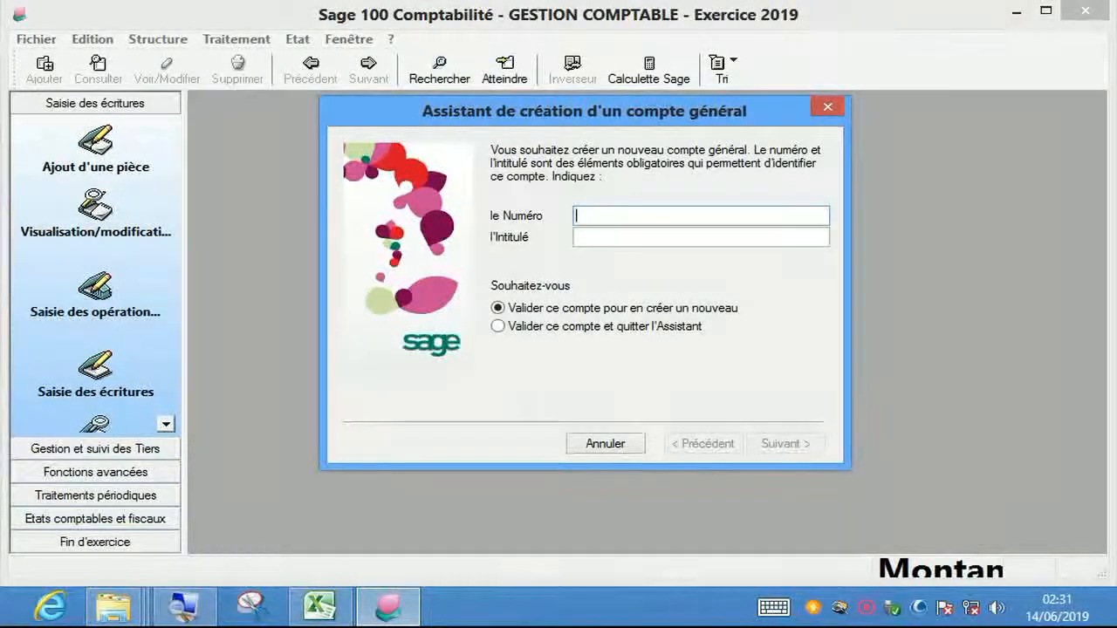
- Enter account 7010000 with title VENTES M/SES and validate it, clearing the form
type("70")
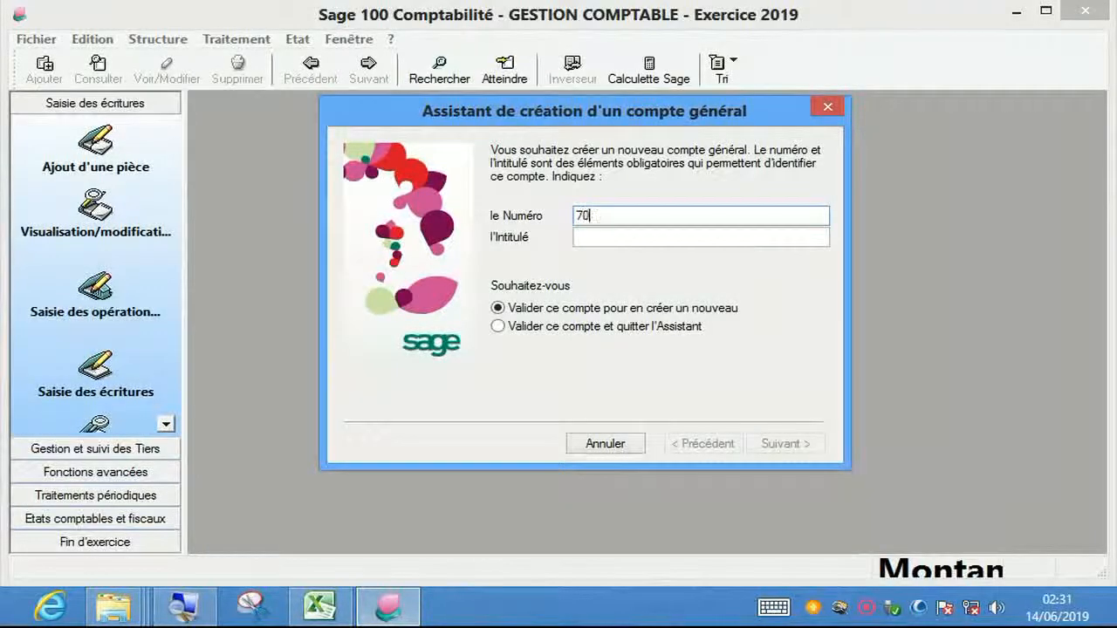
type("10000")
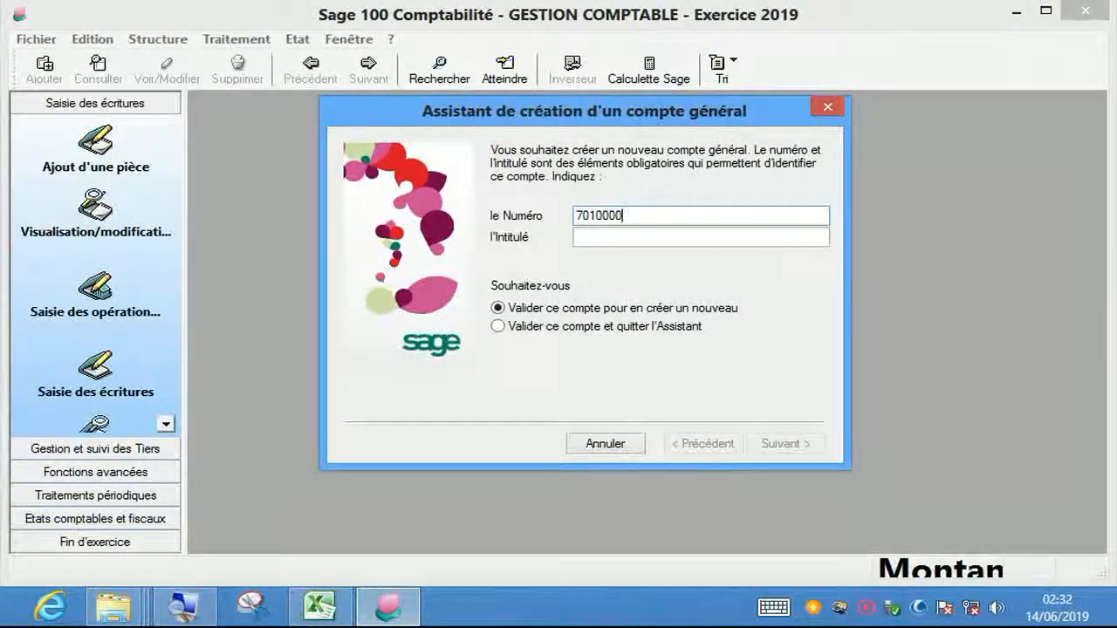
key("Tab")
type("VENTES ")
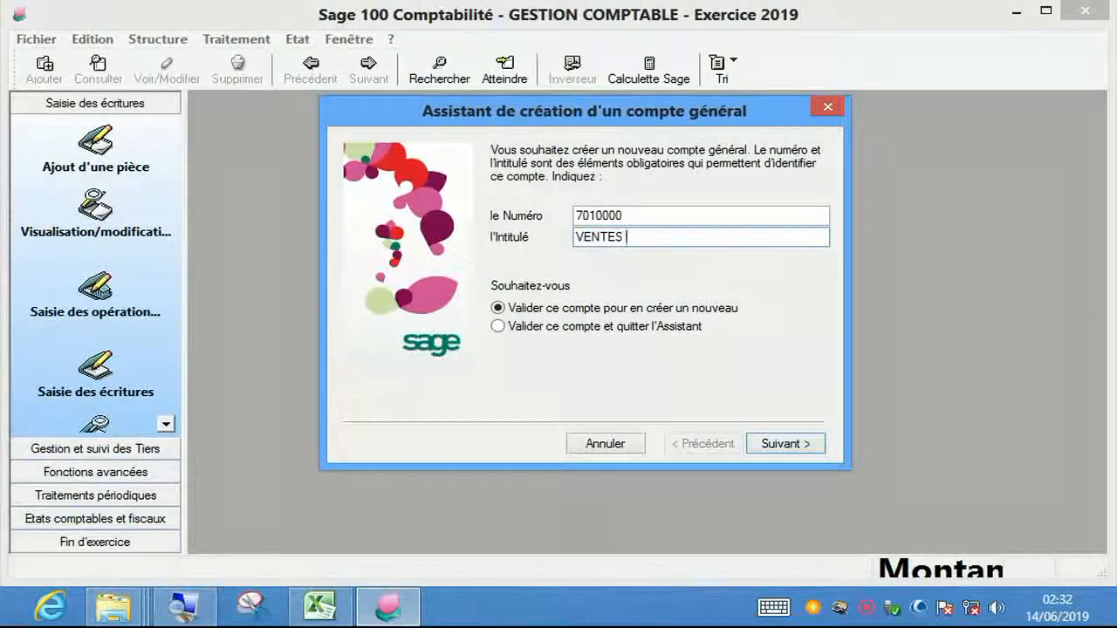
type(" M/SES")
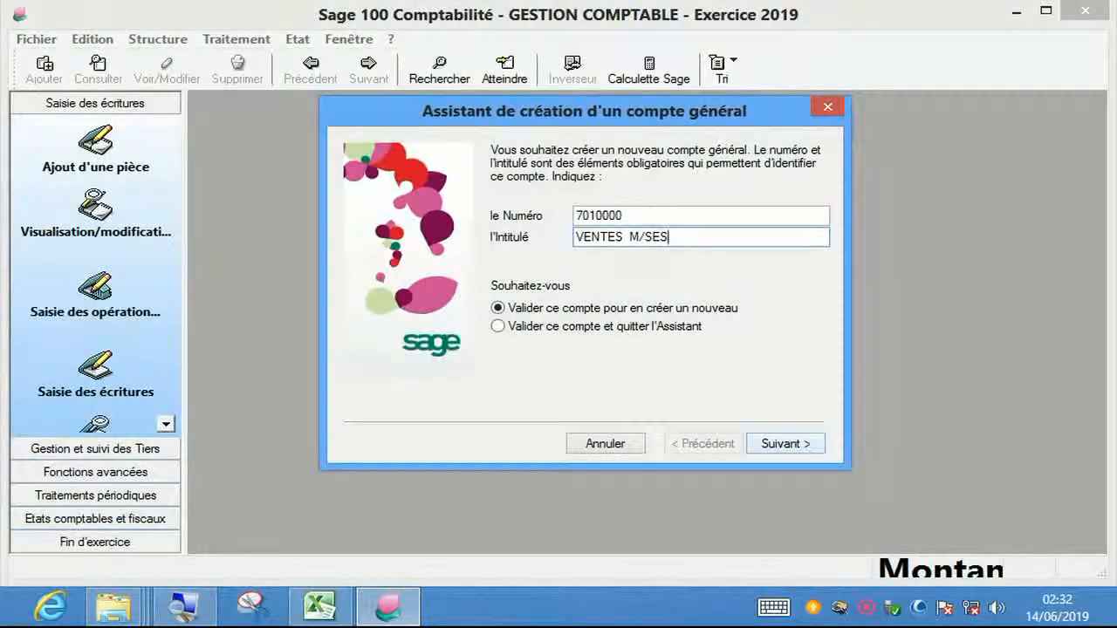
left_click(785, 444)
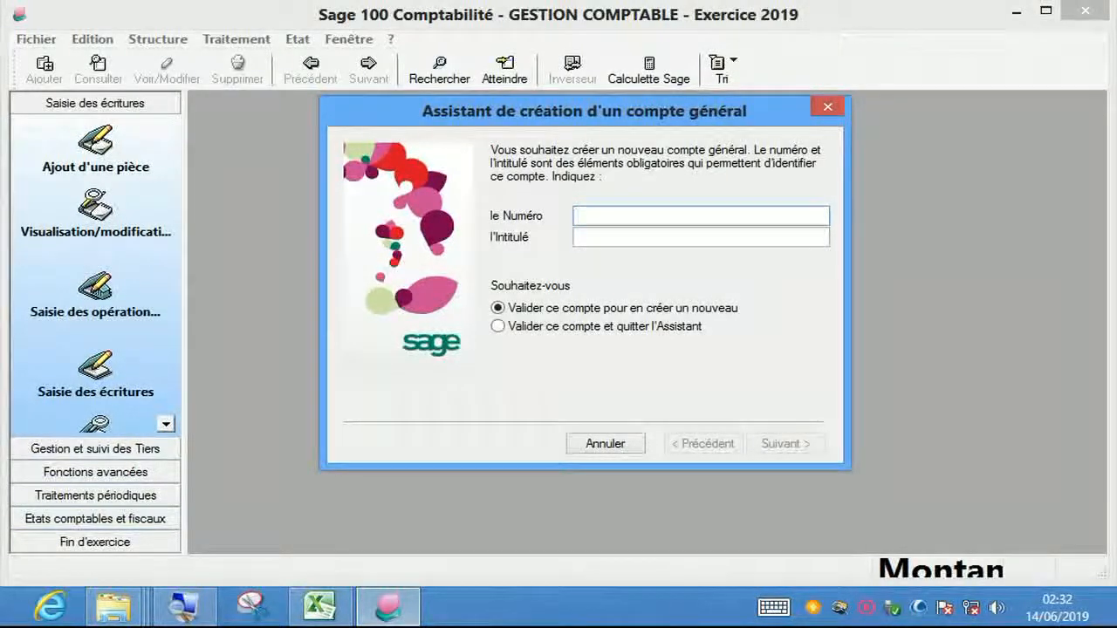
- Enter account 6010000 titled STOCKS, choose to validate and quit the wizard, and finish
type("601")
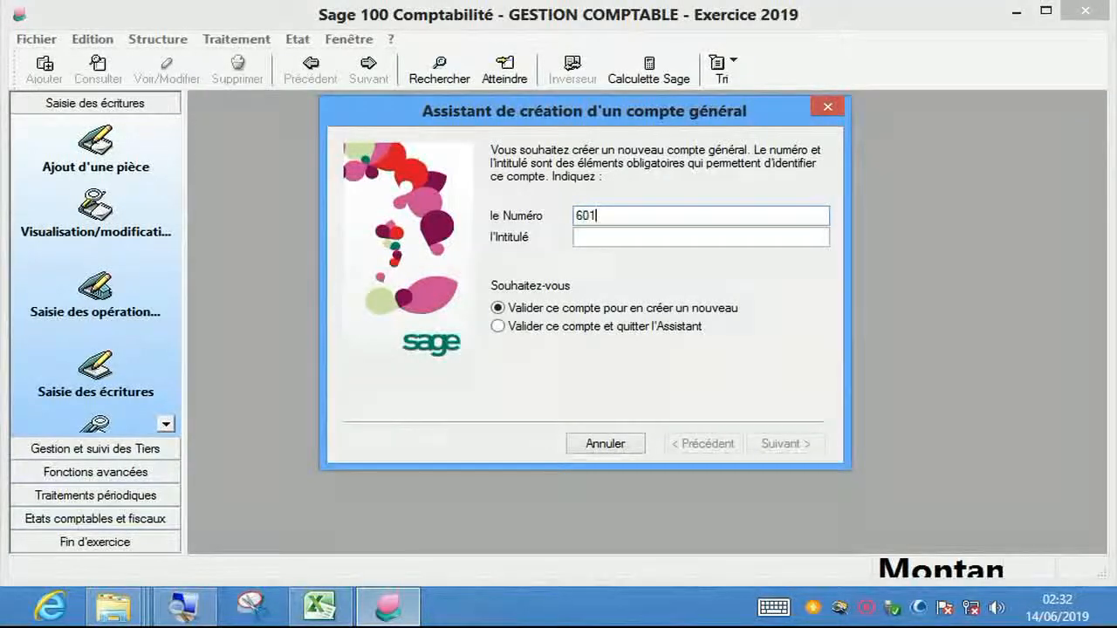
type("0000")
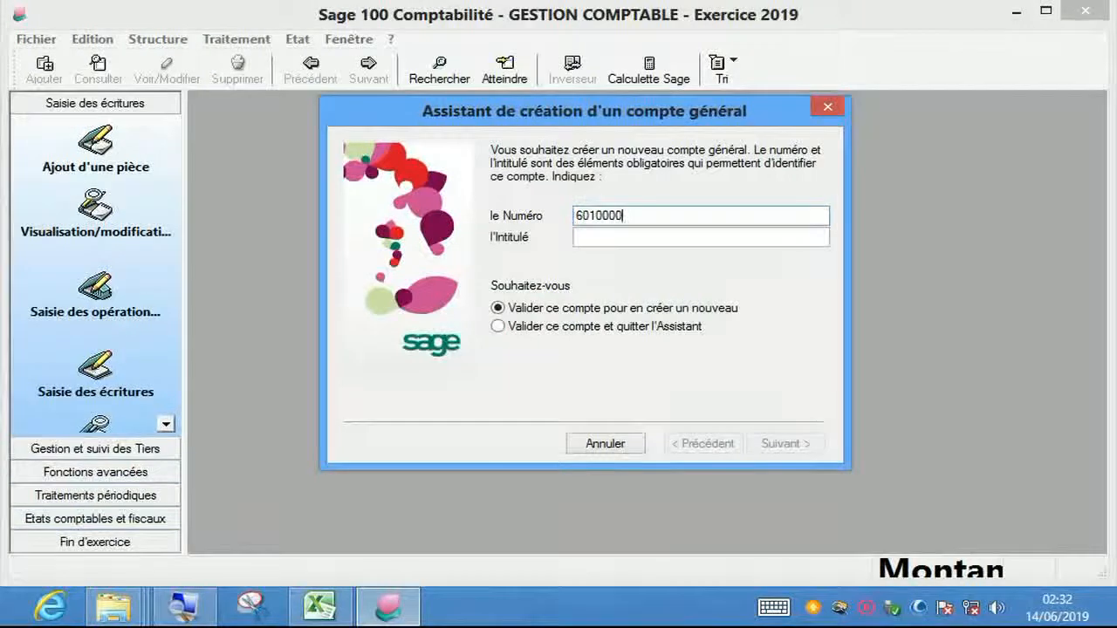
key("Tab")
type("STOCKS")
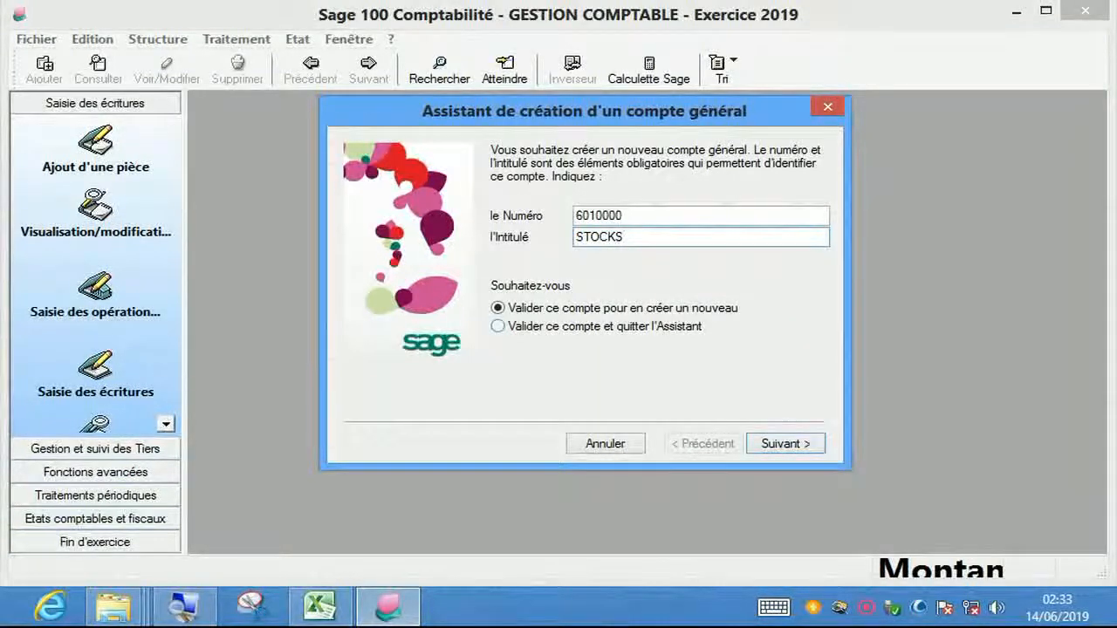
left_click(499, 326)
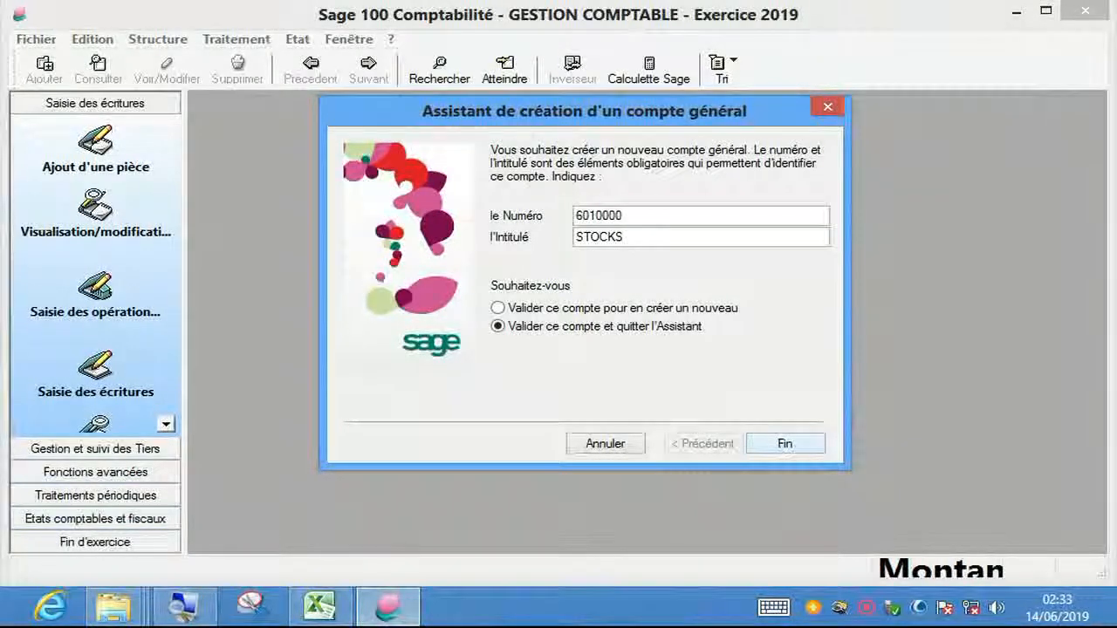
key("Return")
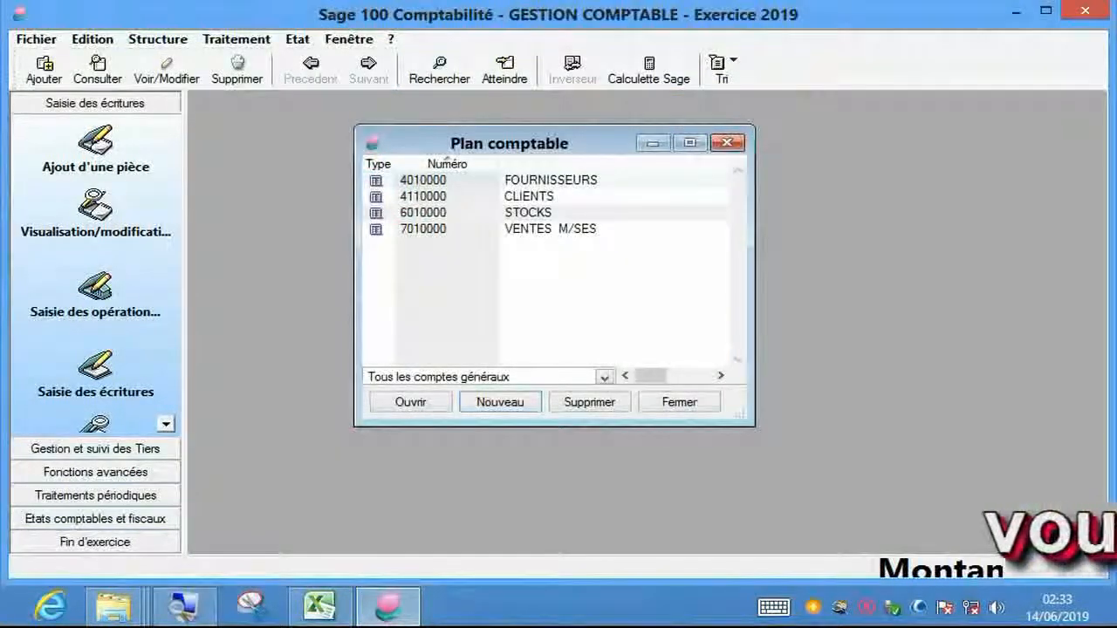
- Reposition the Plan comptable window and open the 4010000 FOURNISSEURS Compte sheet
mouse_move(509, 143)
left_mouse_down()
mouse_move(592, 134)
mouse_move(523, 128)
left_mouse_up()
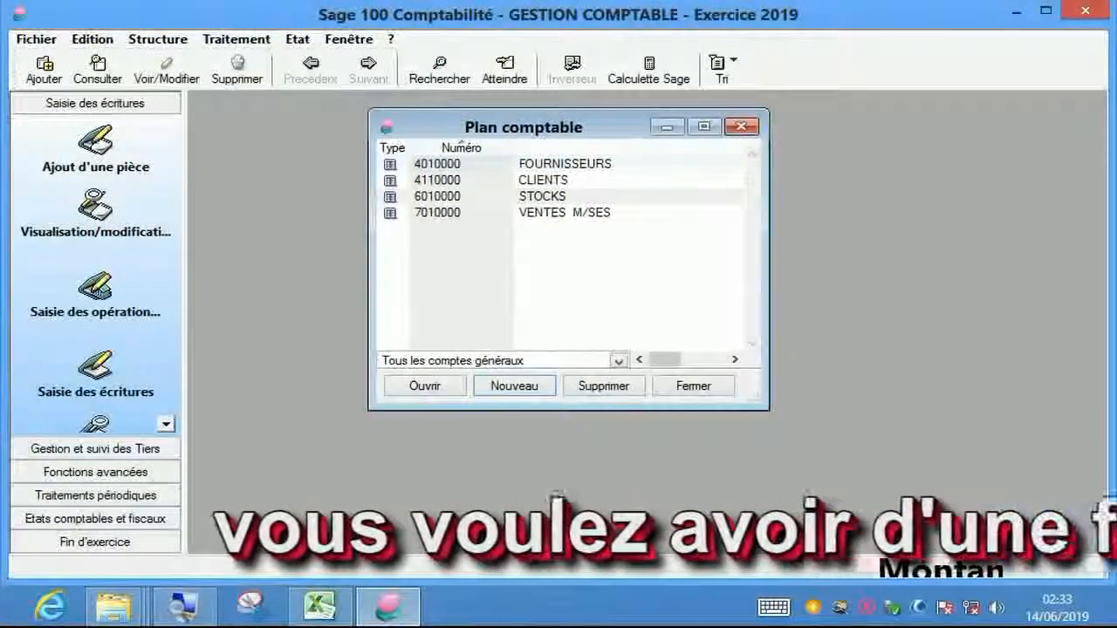
double_click(565, 164)
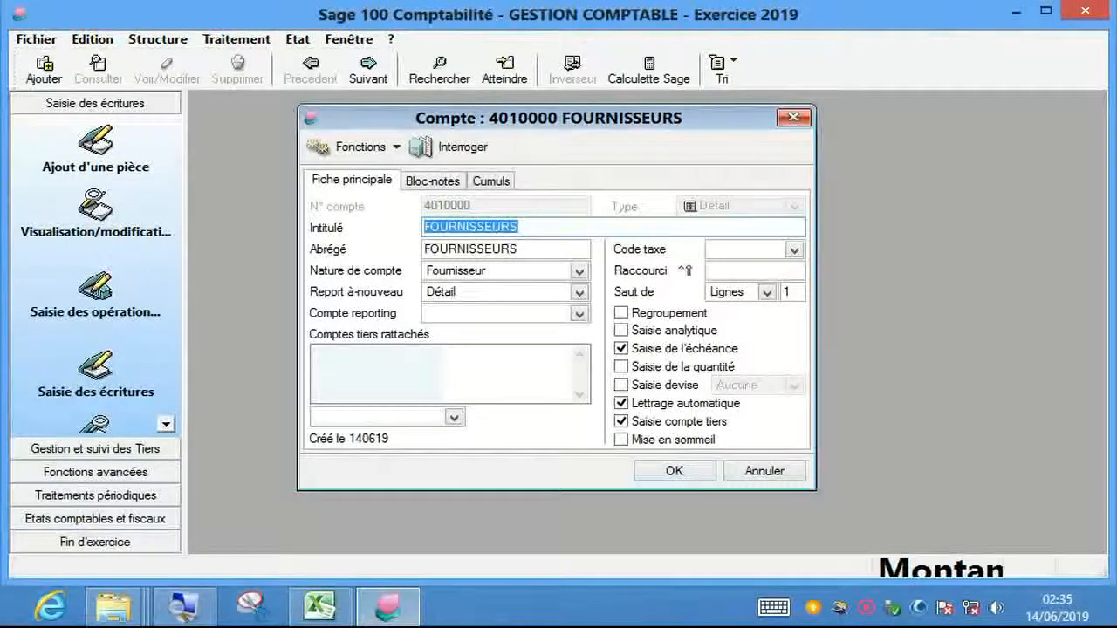
- Close the FOURNISSEURS Compte sheet, then the Plan comptable window
left_click(794, 117)
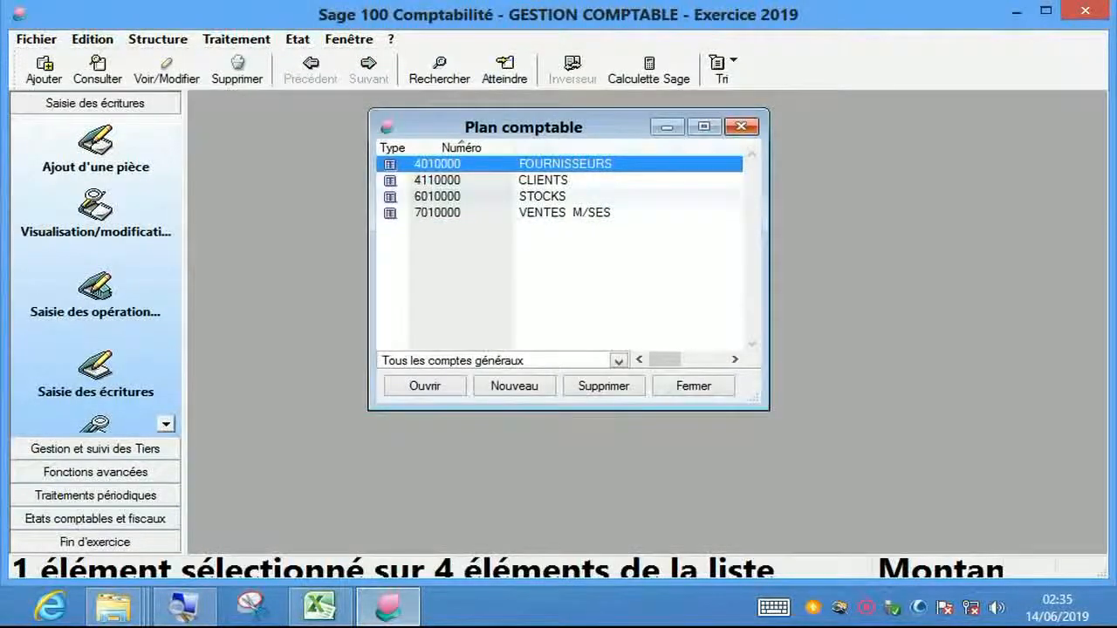
left_click(741, 126)
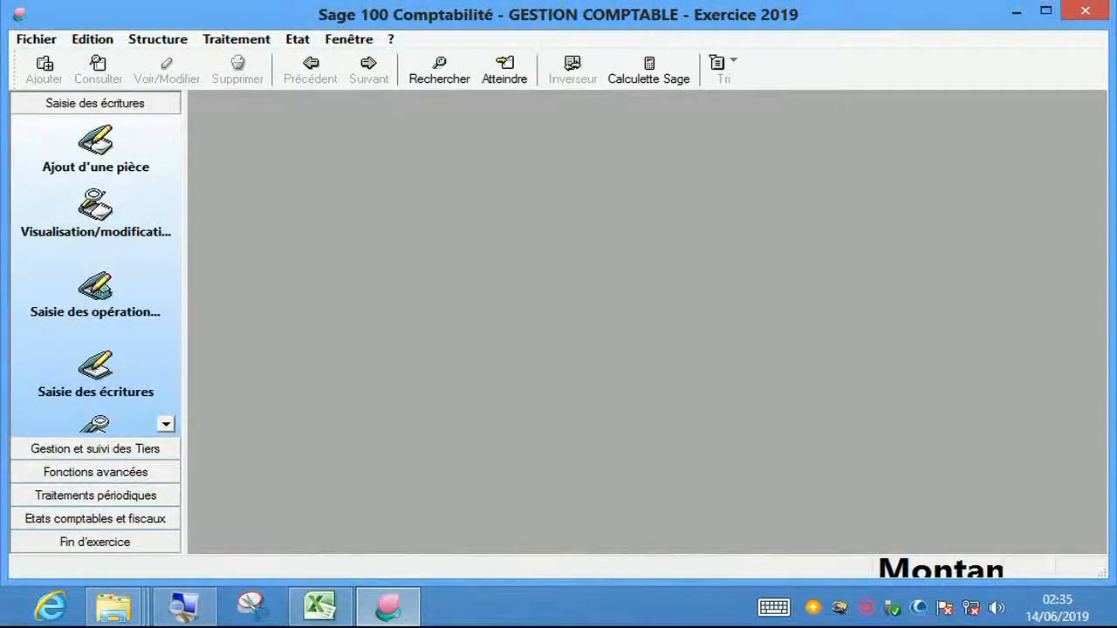